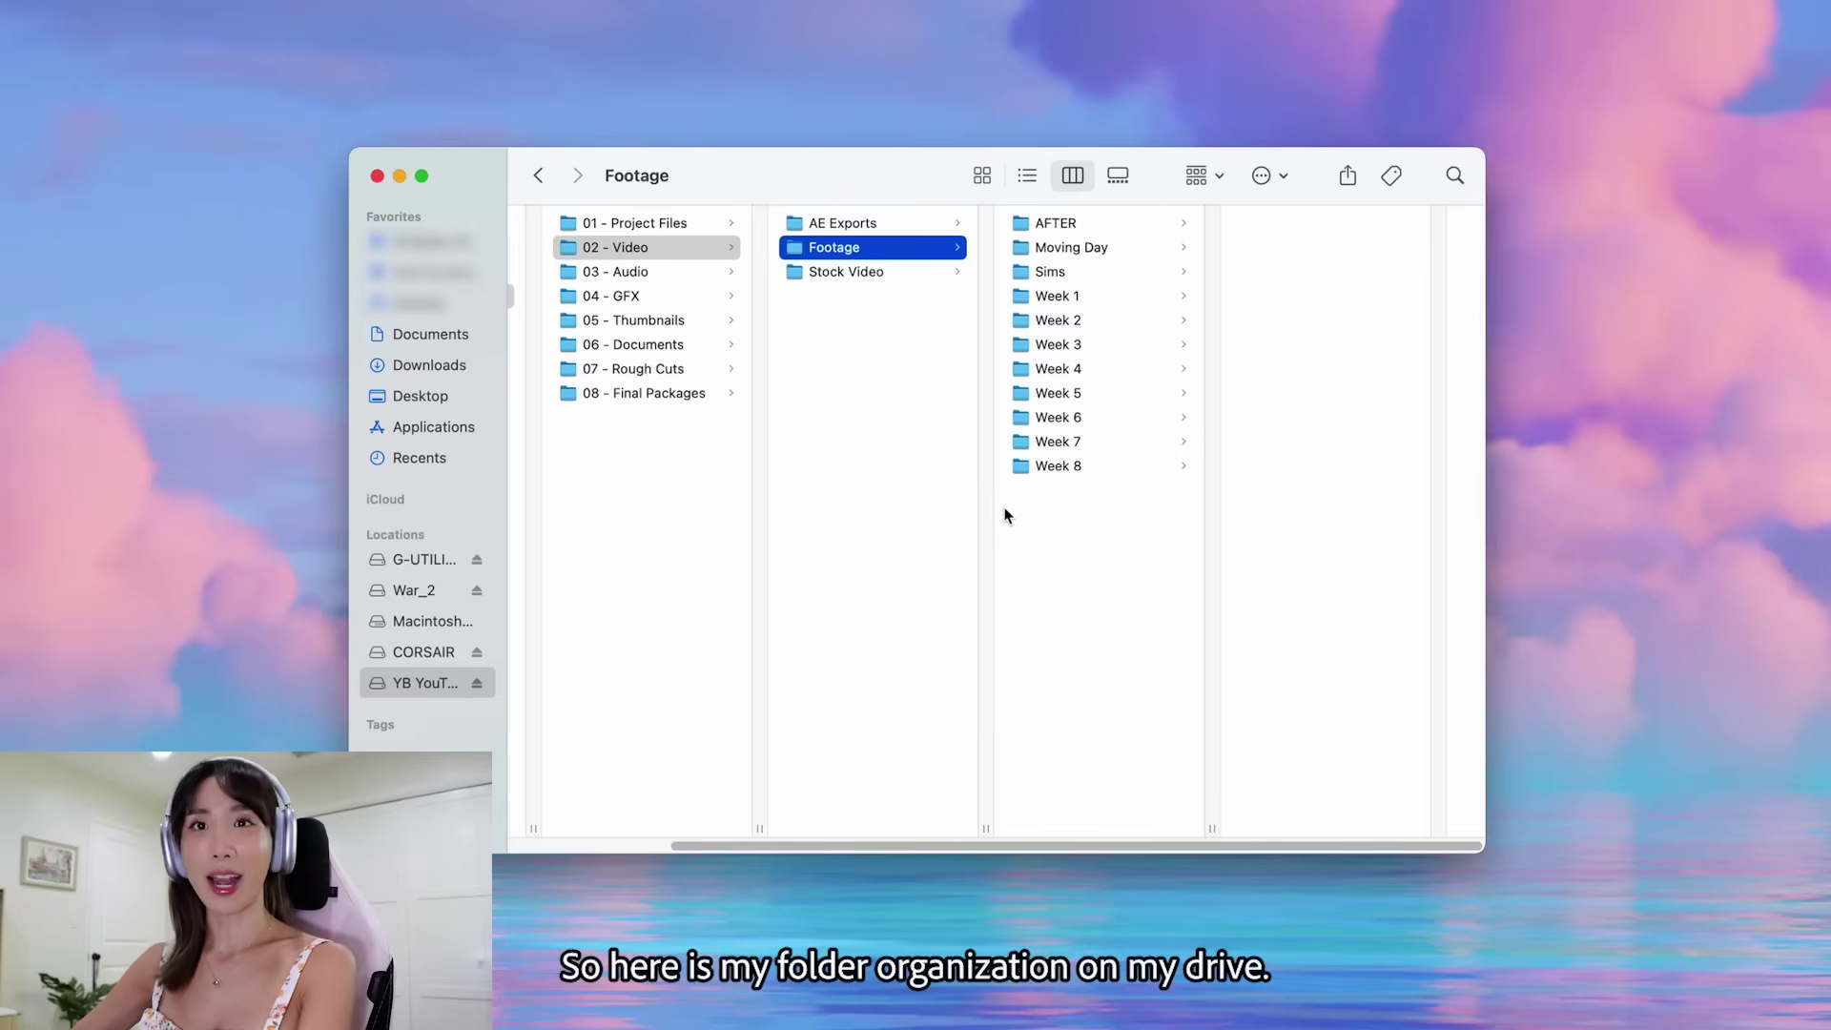
- Browse 01 - Project Files and 02 - Video > Footage, opening the Week 1 and Week 8 folders
{"action": "left_click", "coordinate": [615, 226]}
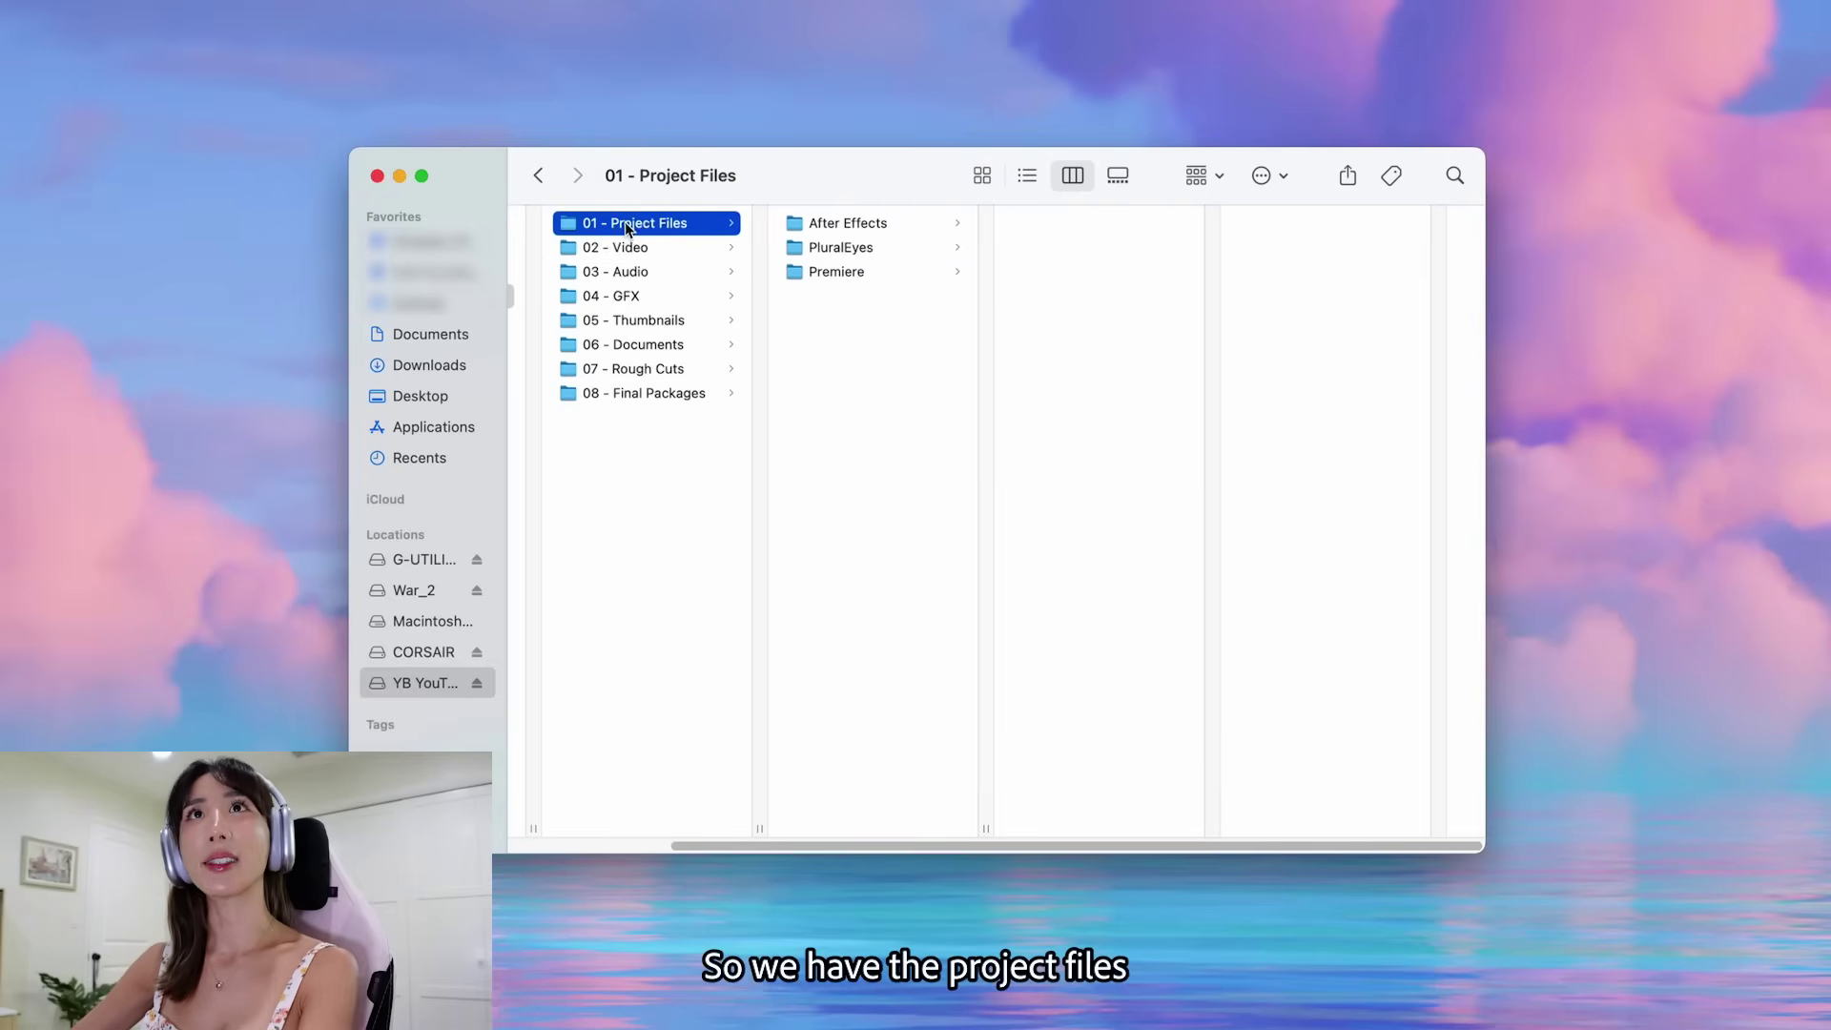
{"action": "left_click", "coordinate": [631, 247]}
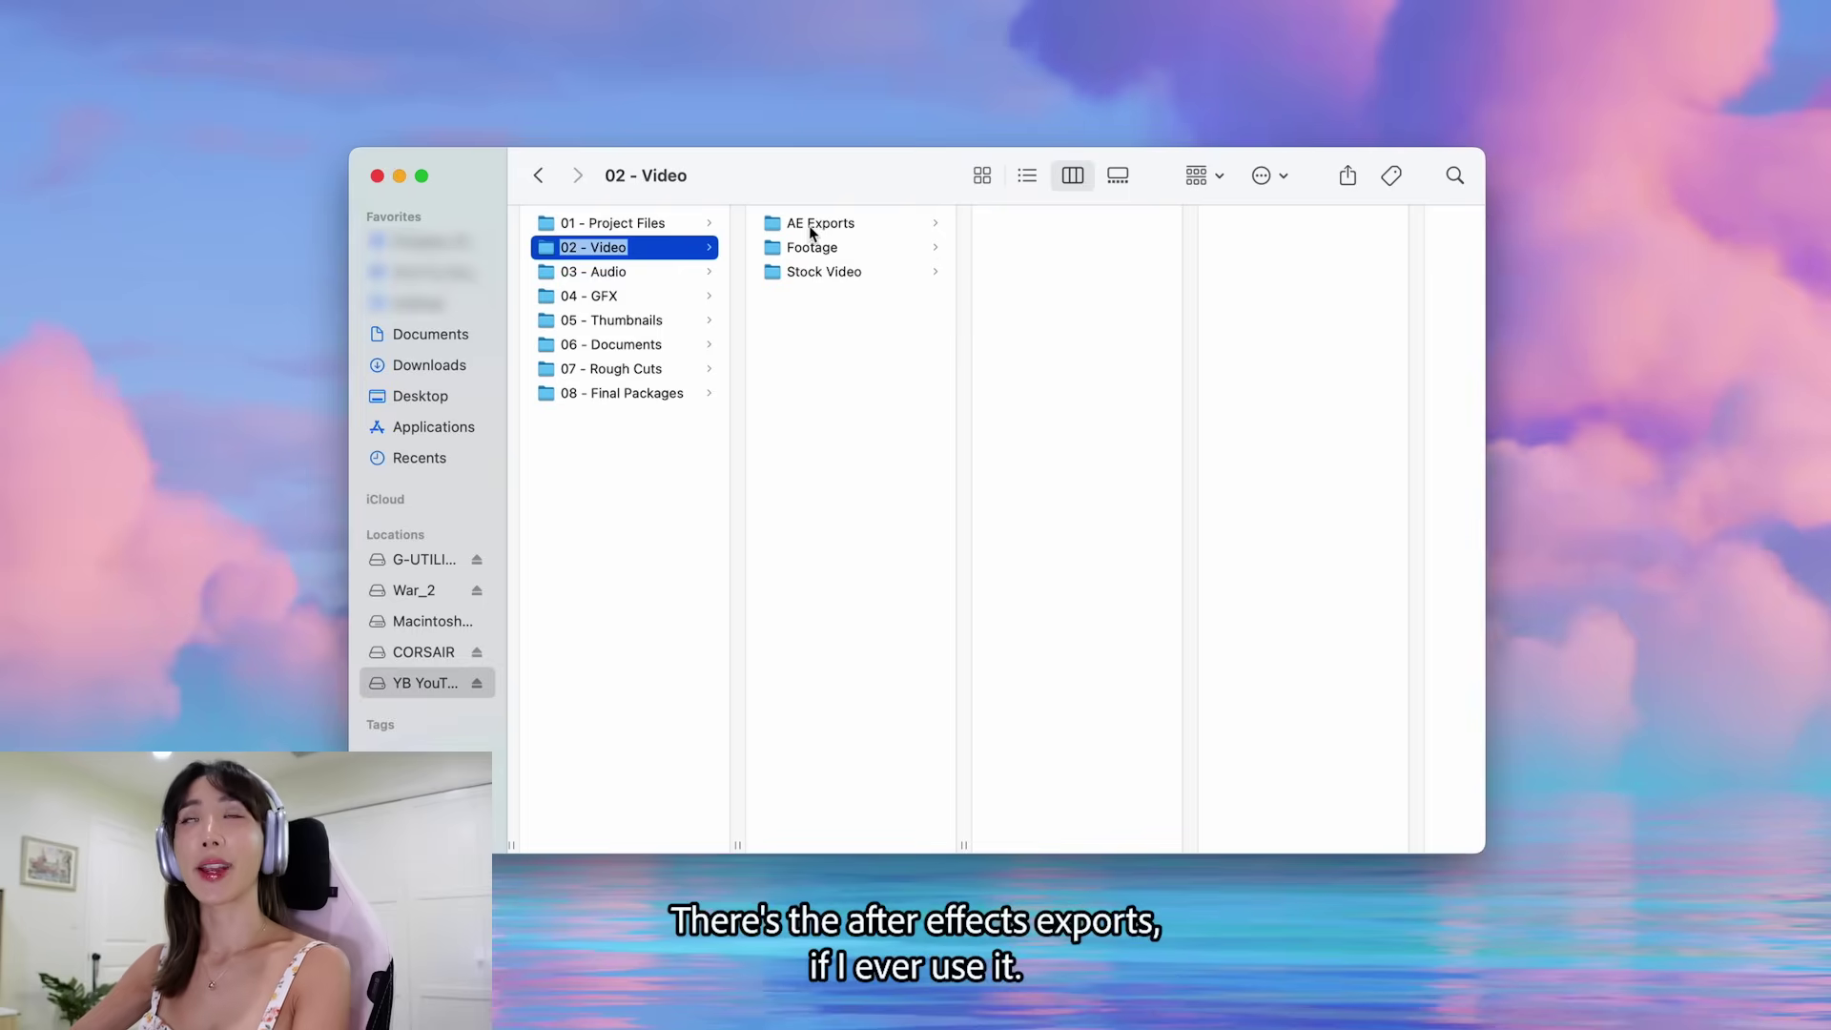
{"action": "left_click", "coordinate": [818, 250]}
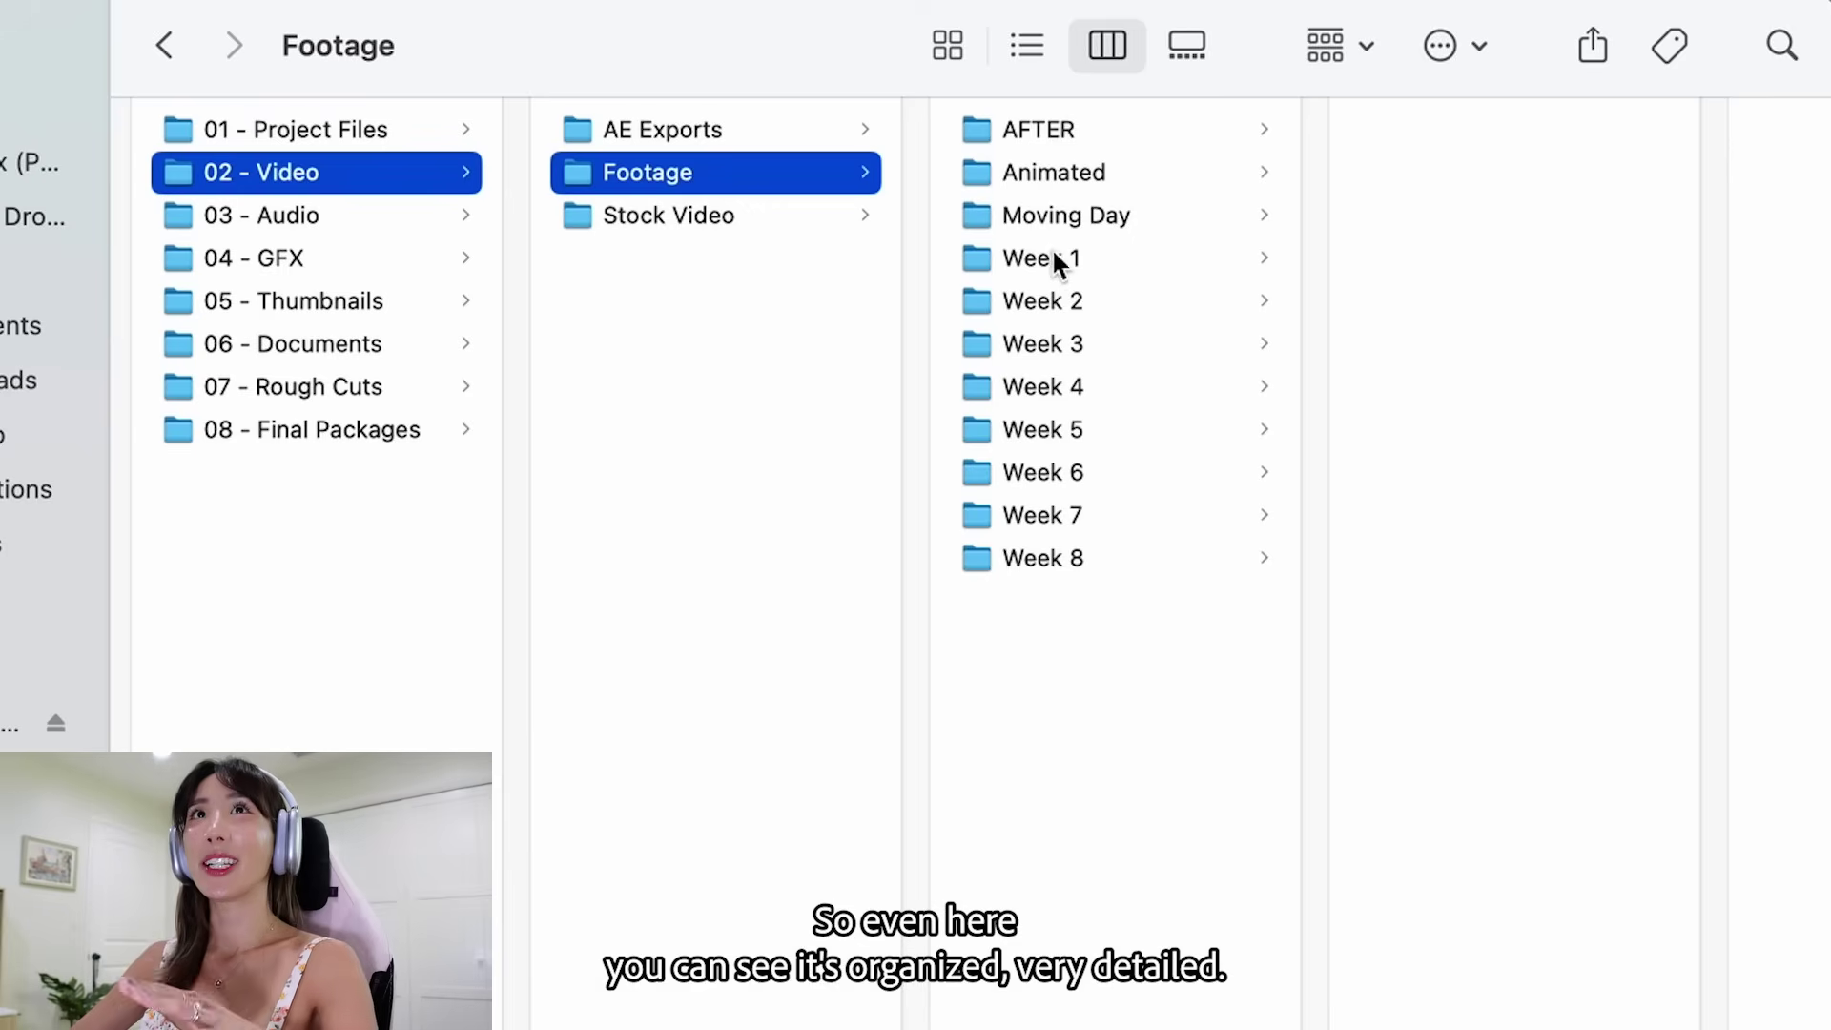
{"action": "left_click", "coordinate": [1110, 258]}
{"action": "left_click", "coordinate": [1095, 561]}
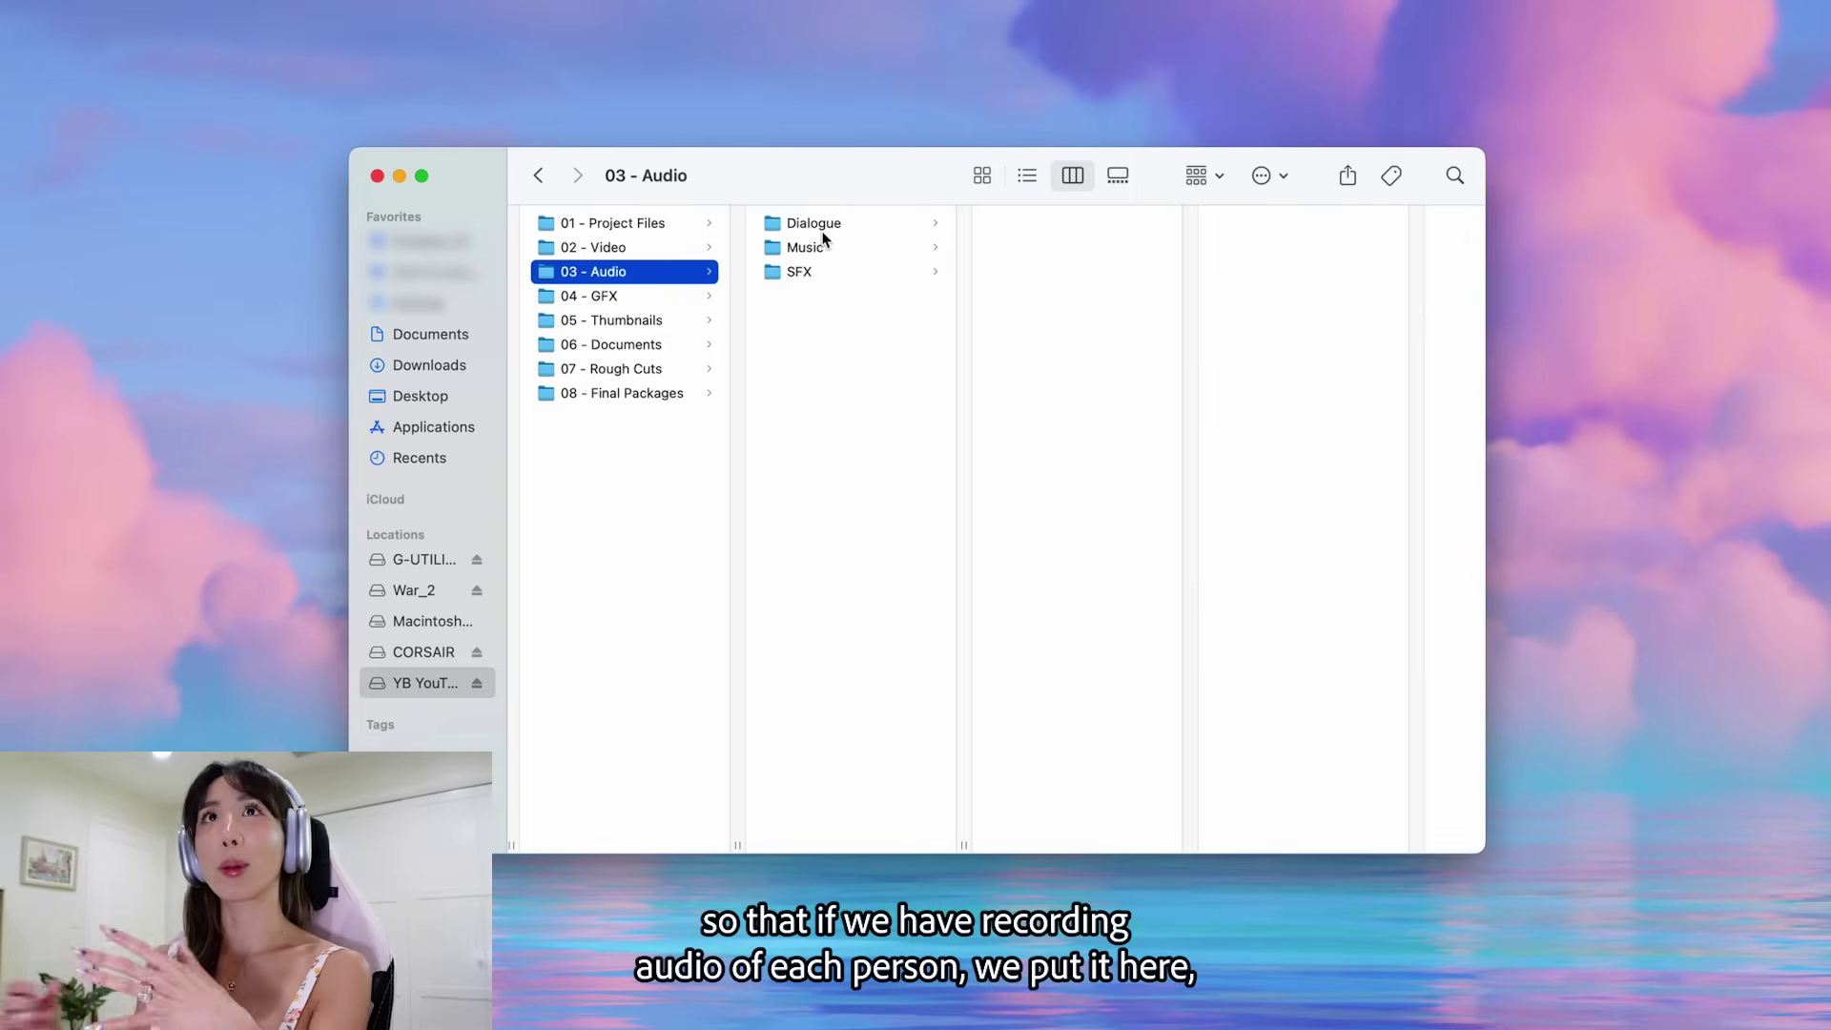
- Look through the Music and SFX audio folders, then 04 - GFX and 05 - Thumbnails
{"action": "left_click", "coordinate": [825, 252]}
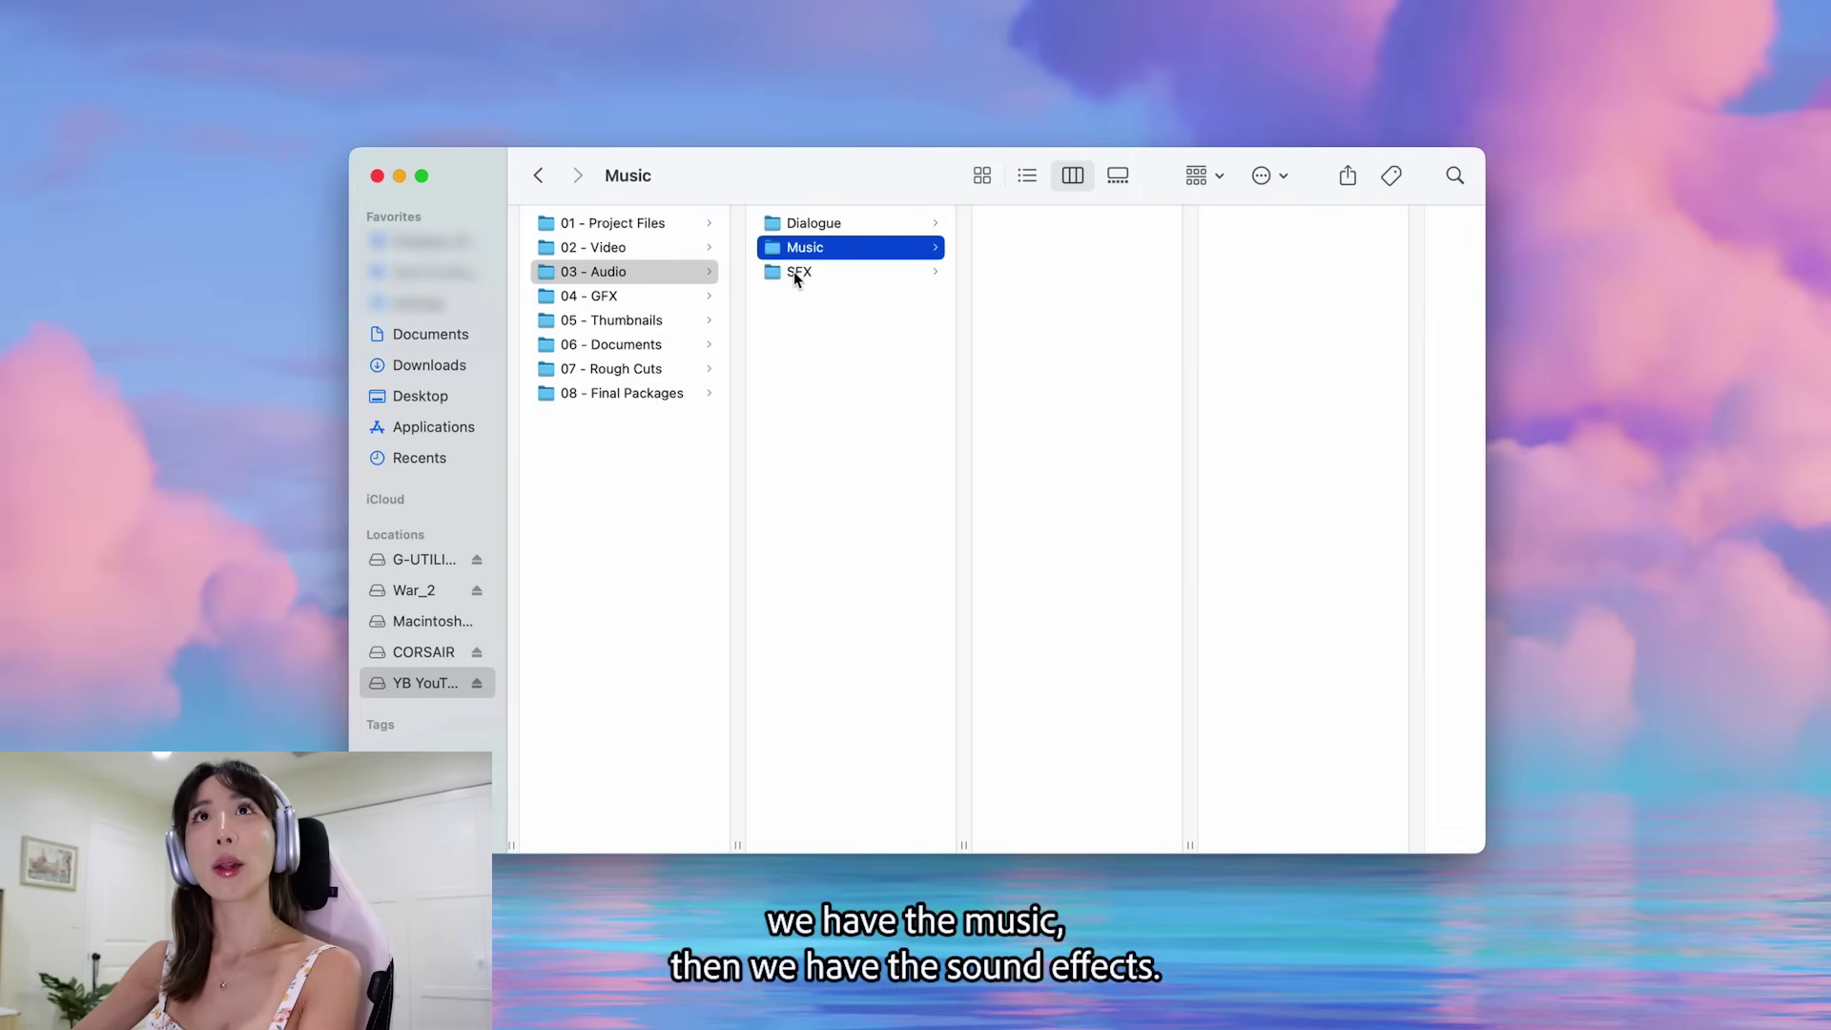
{"action": "left_click", "coordinate": [805, 275]}
{"action": "left_click", "coordinate": [596, 296]}
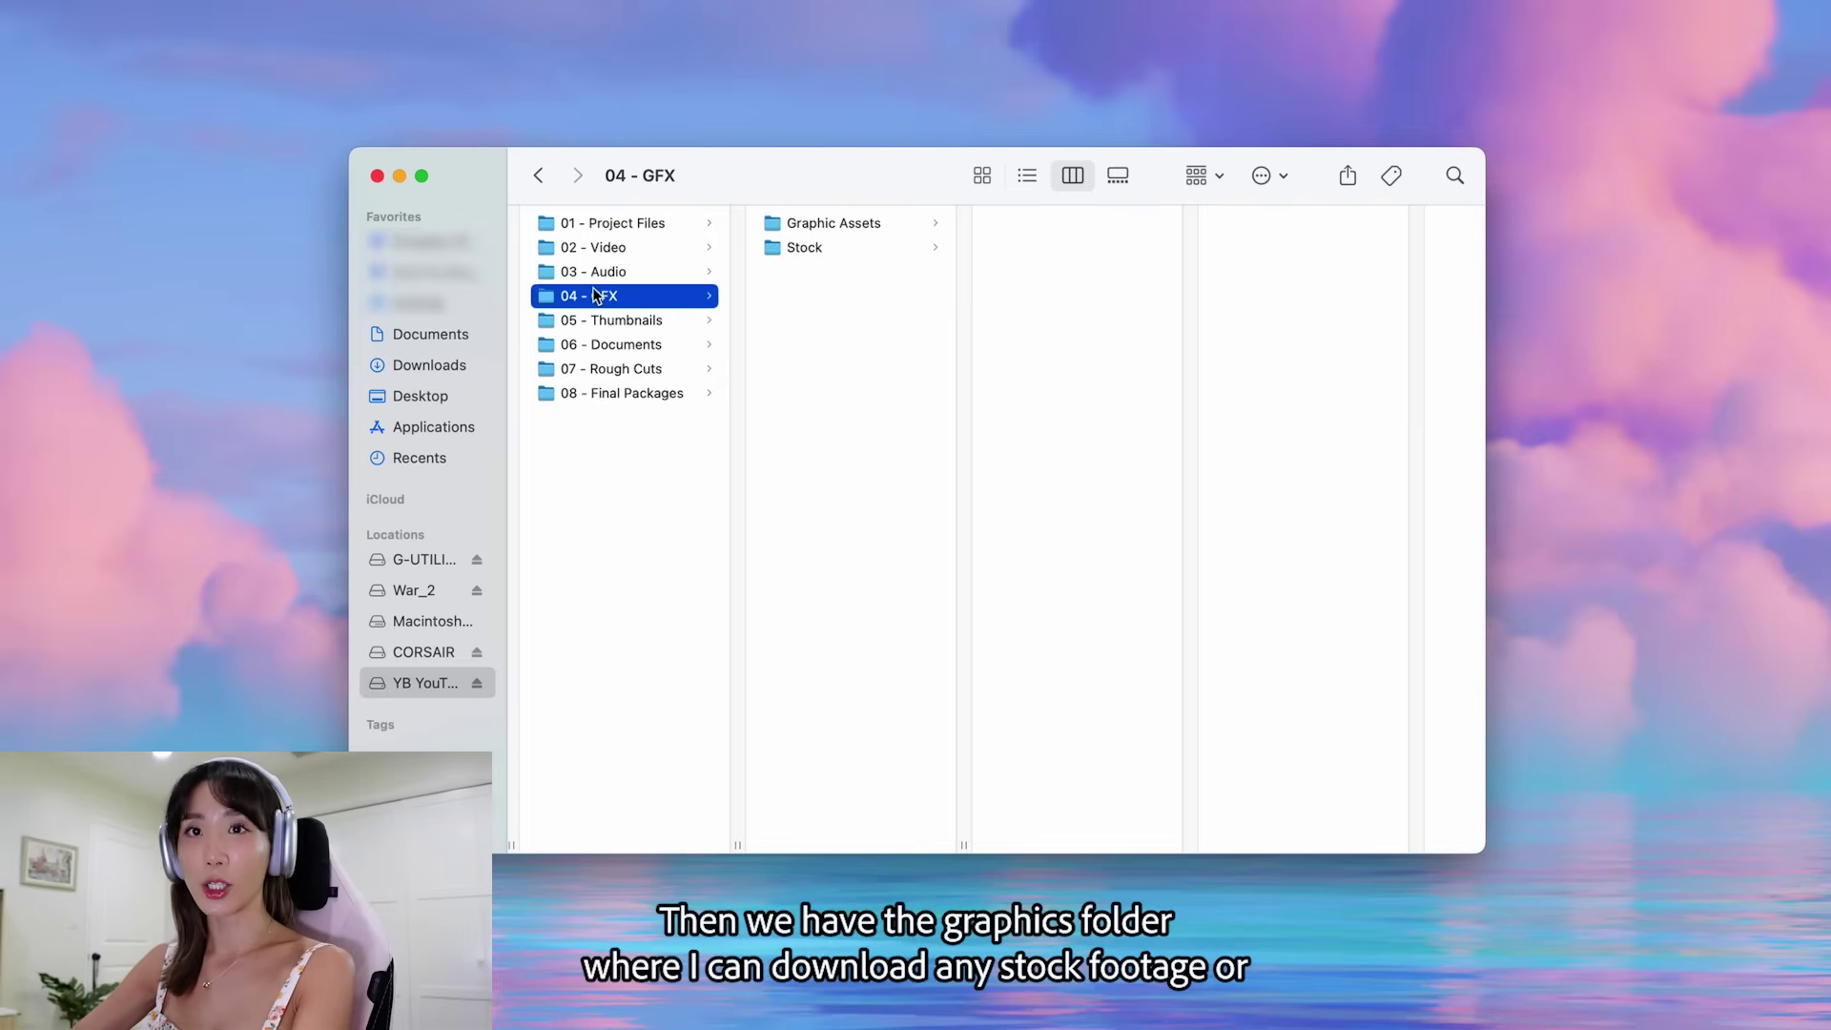
{"action": "left_click", "coordinate": [608, 321]}
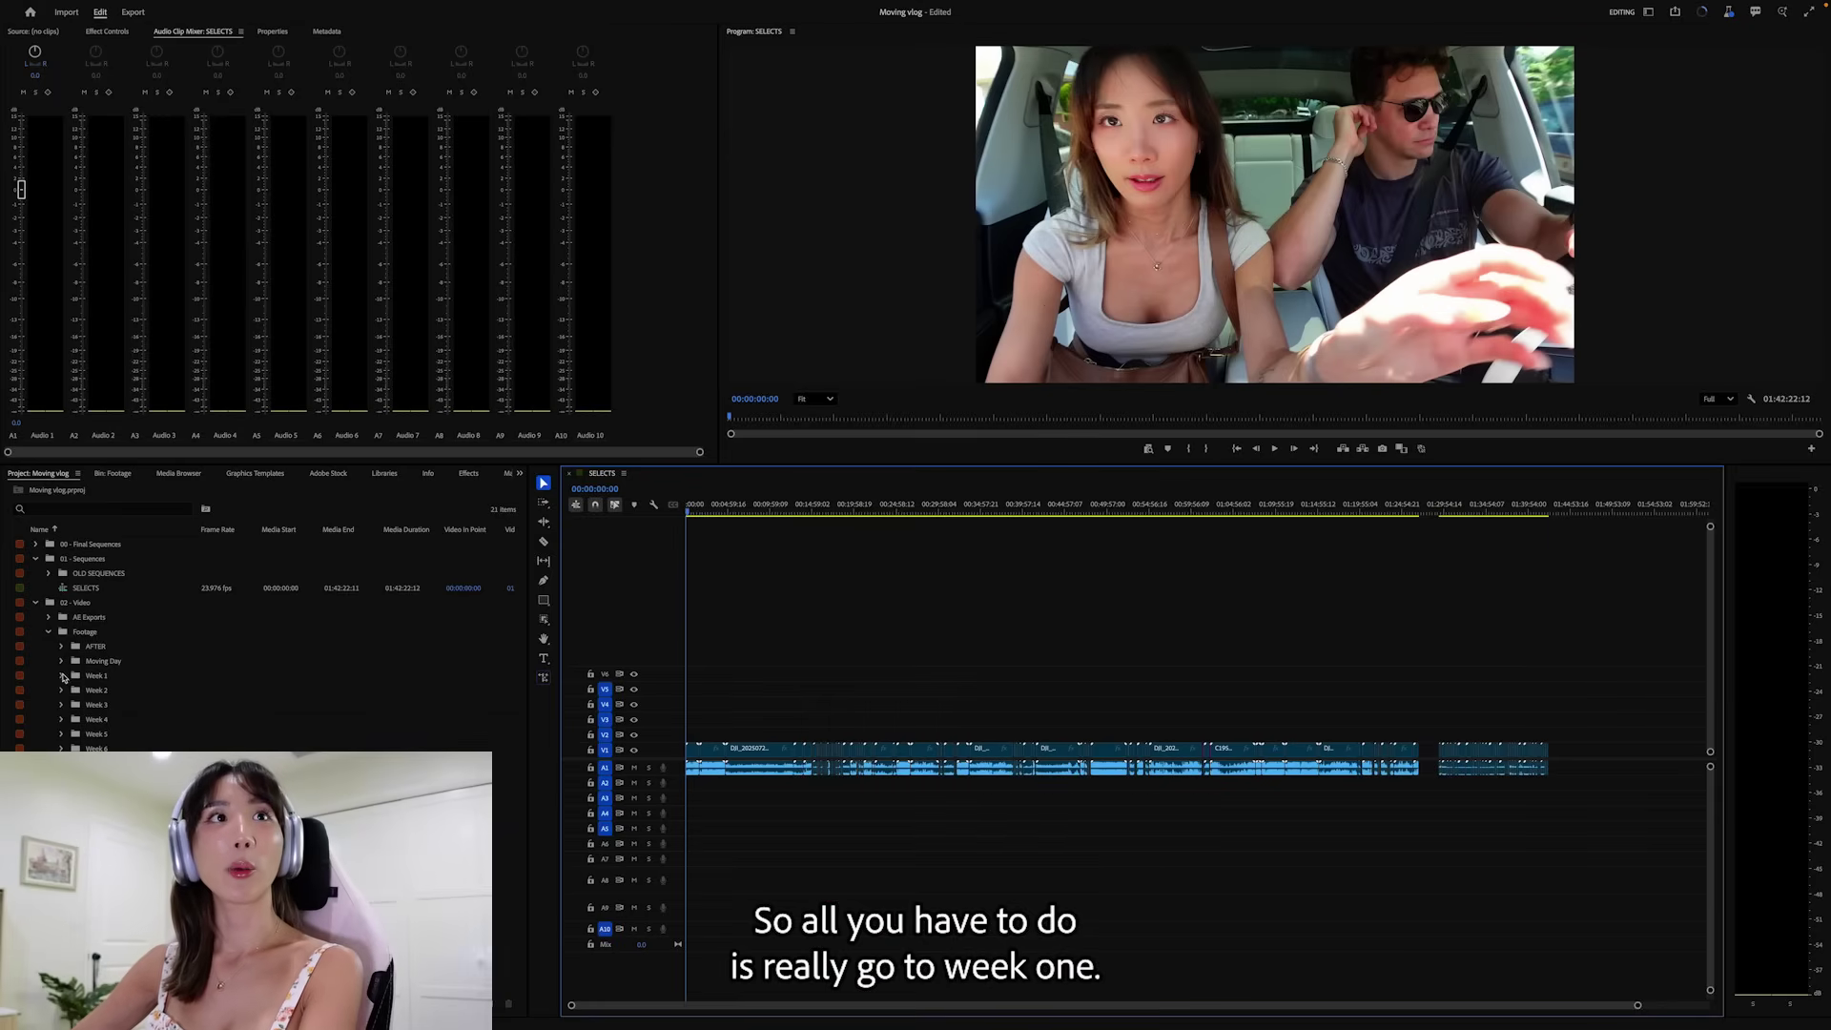
- Give all Week 1 clips the Violet label
{"action": "left_click", "coordinate": [64, 677]}
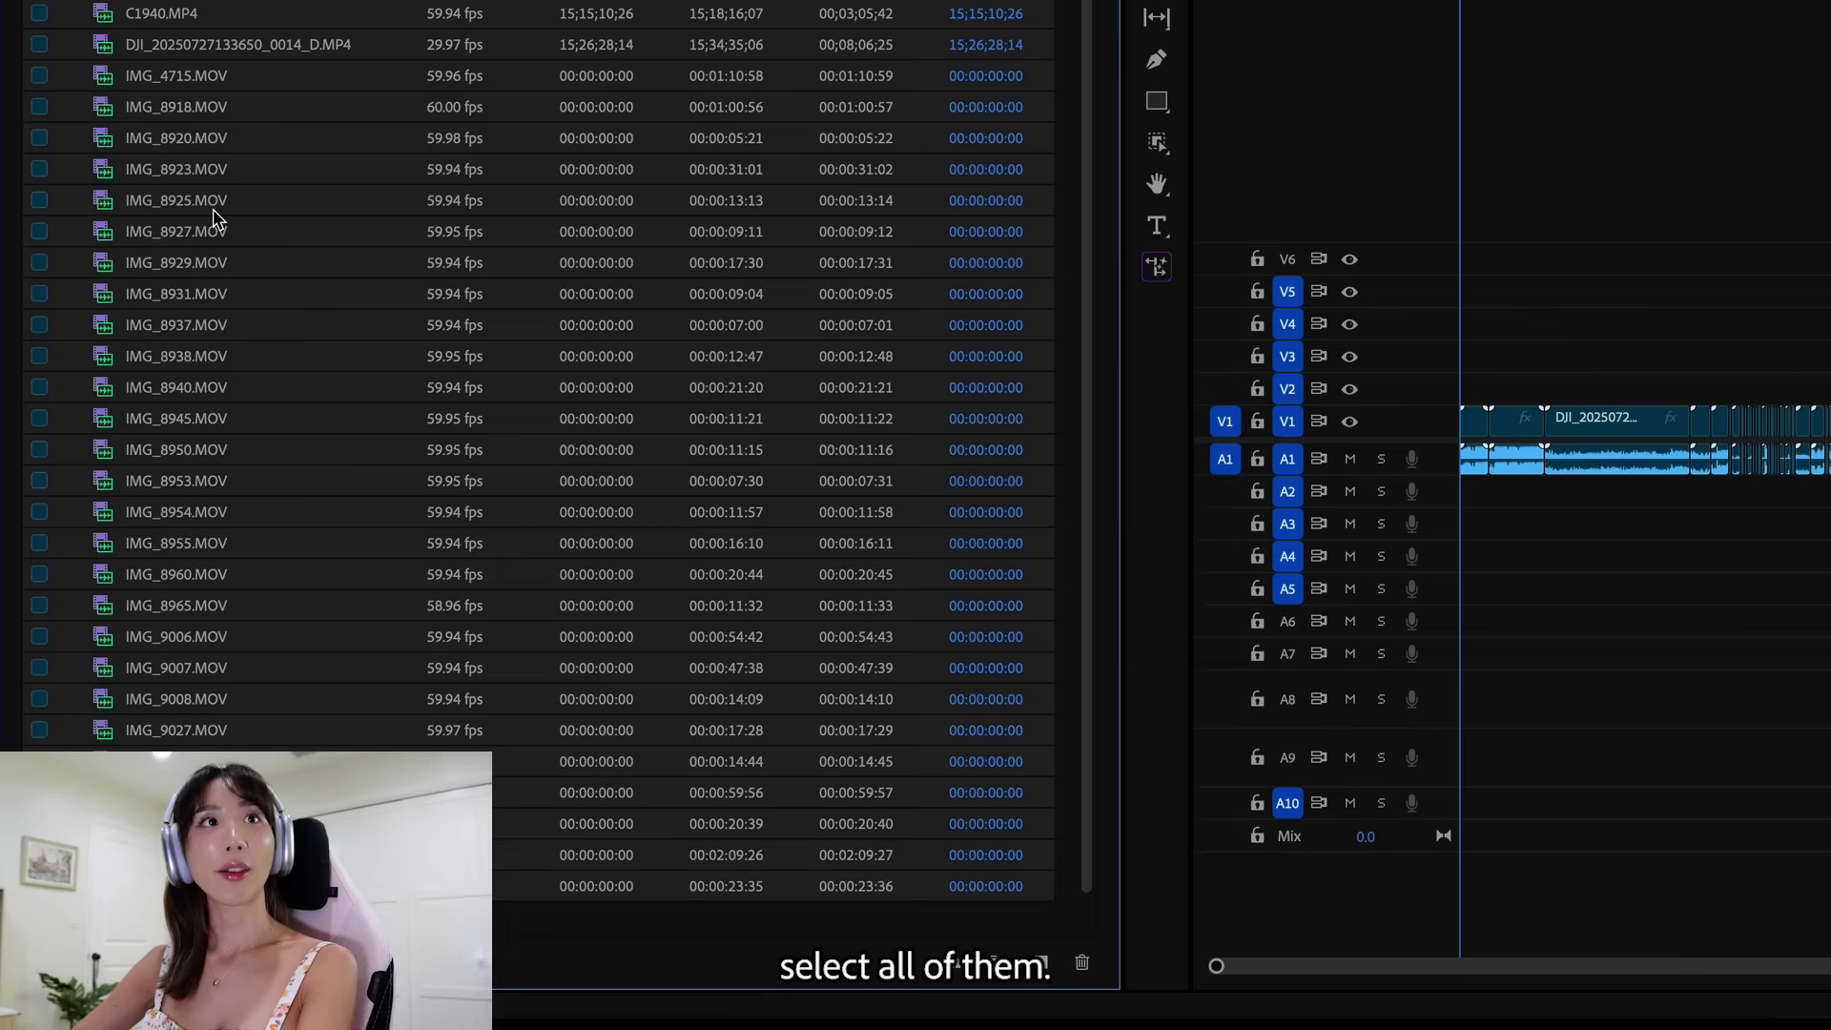
{"action": "right_click", "coordinate": [104, 656]}
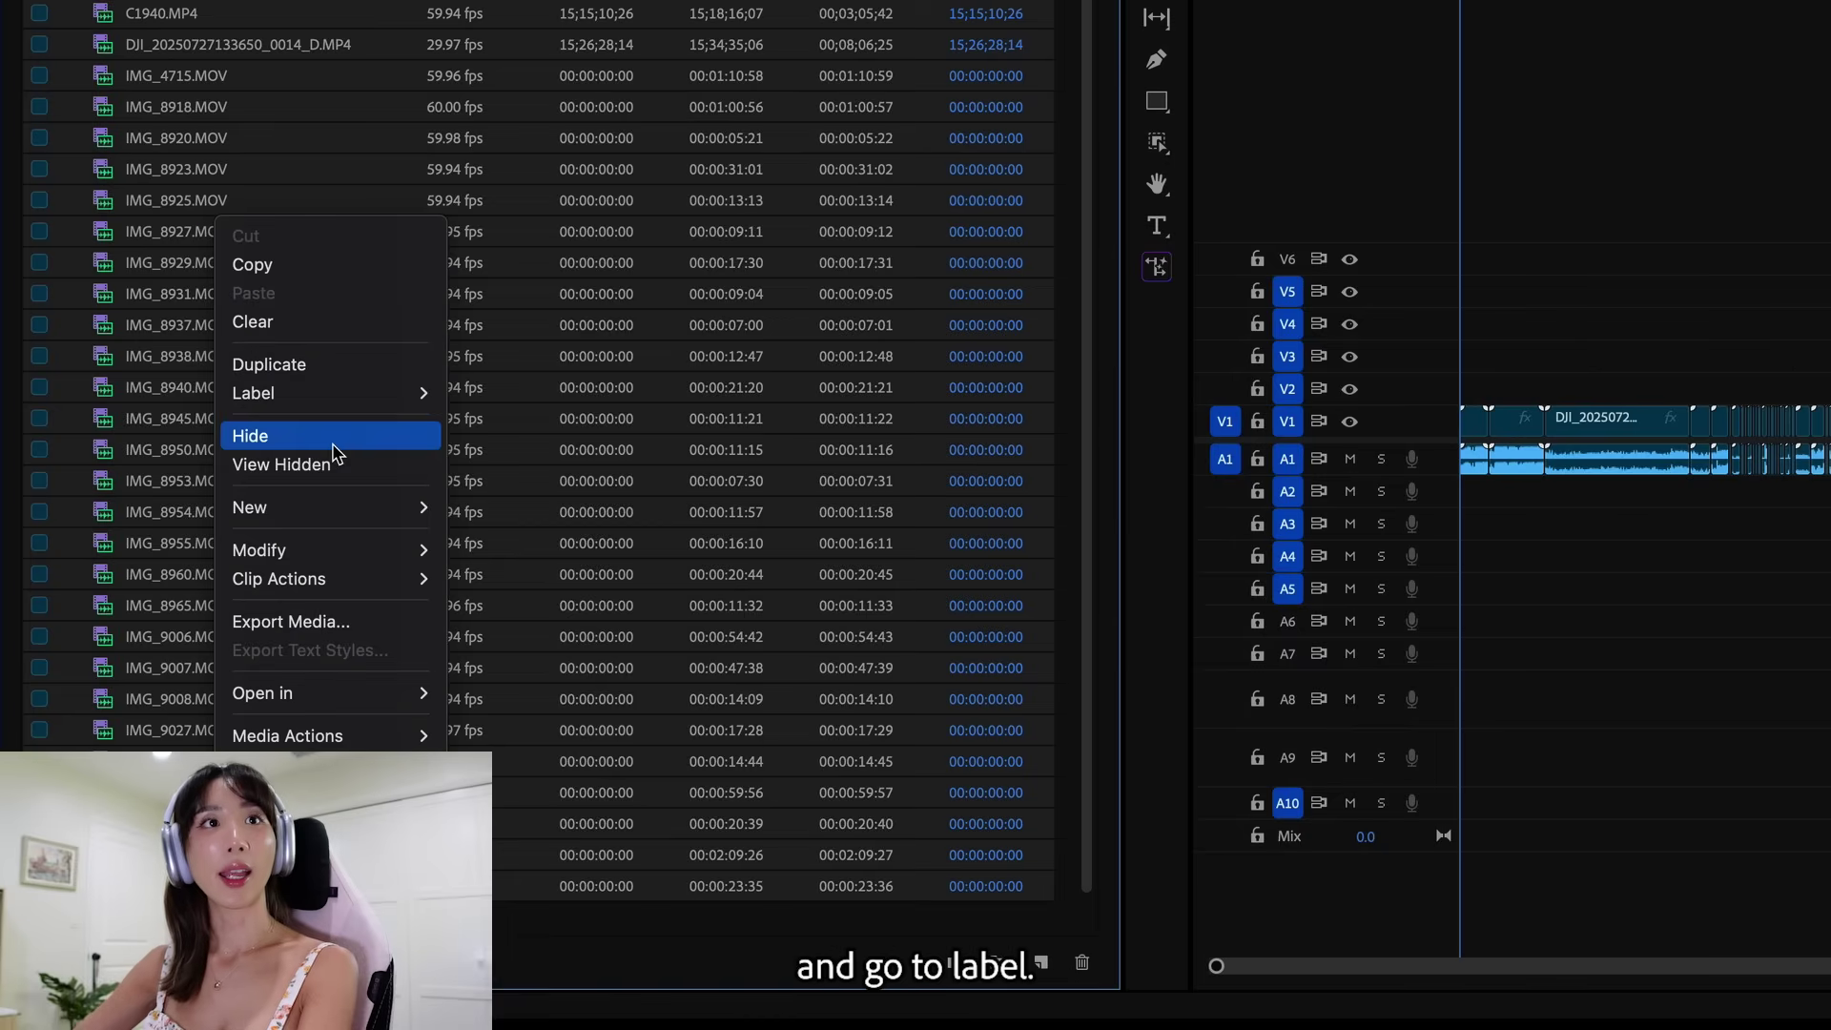
{"action": "mouse_move", "coordinate": [328, 402]}
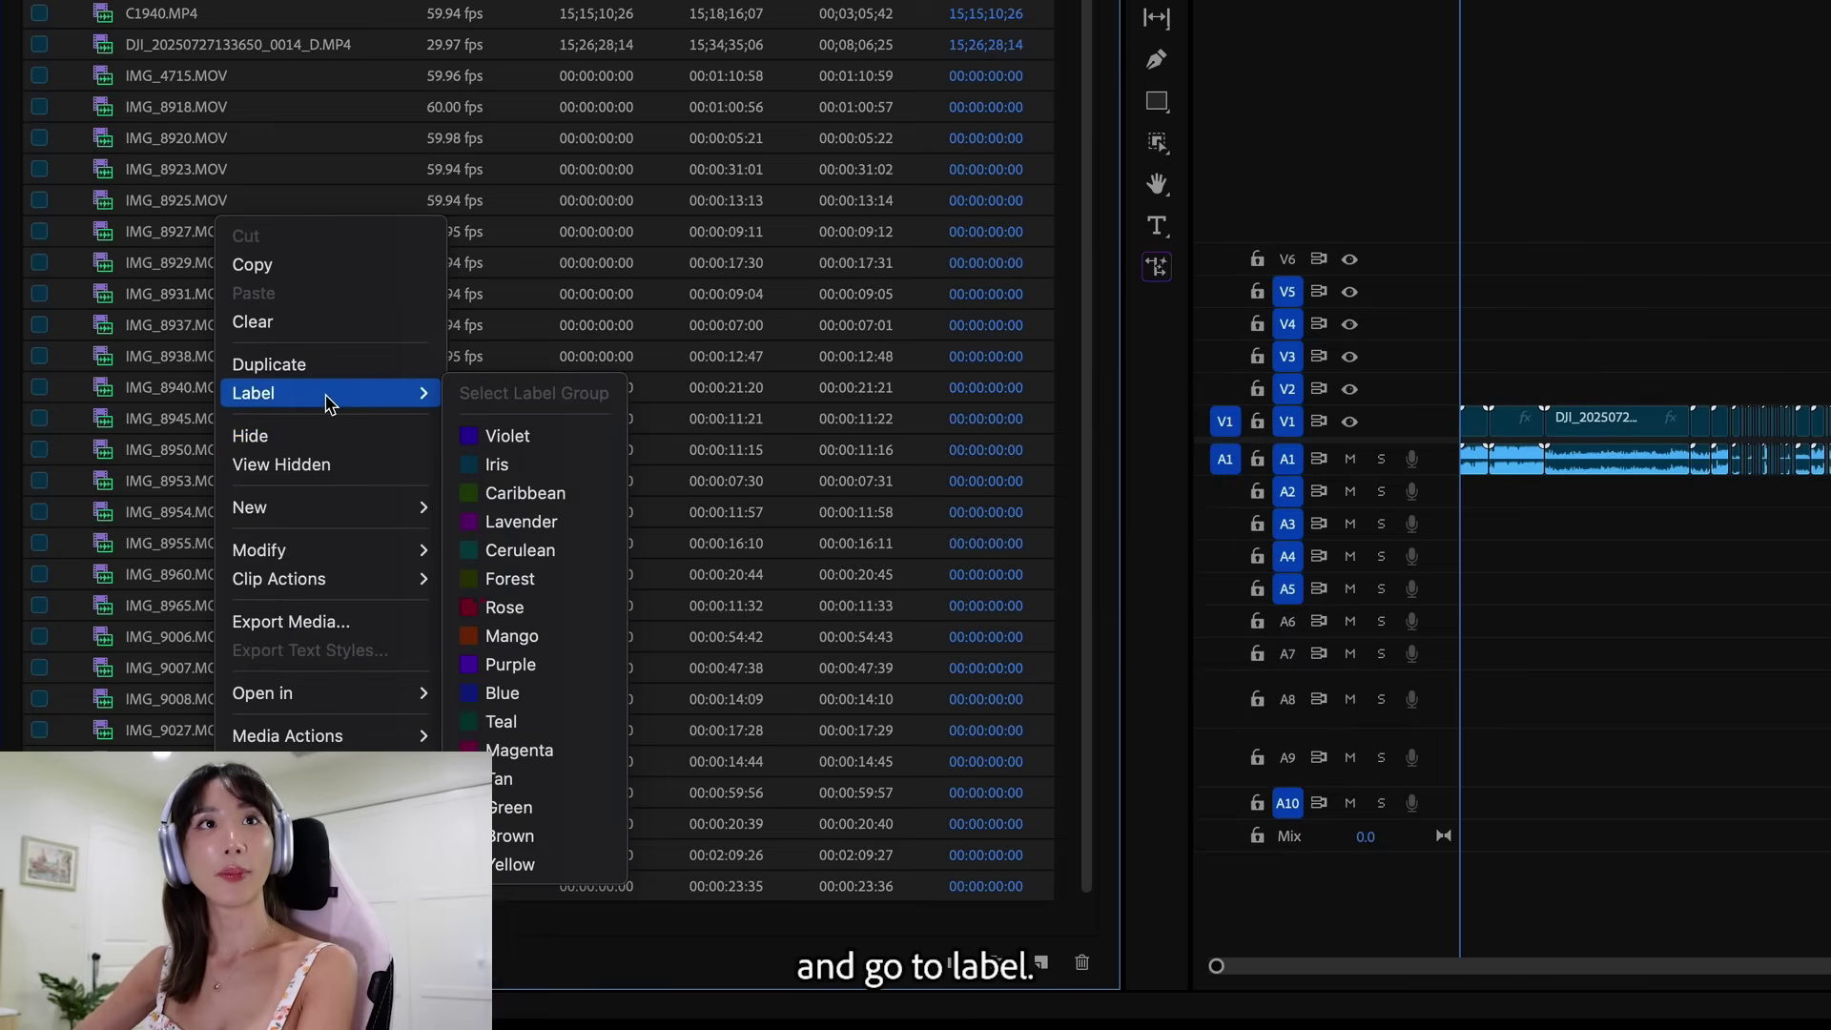
{"action": "left_click", "coordinate": [549, 438]}
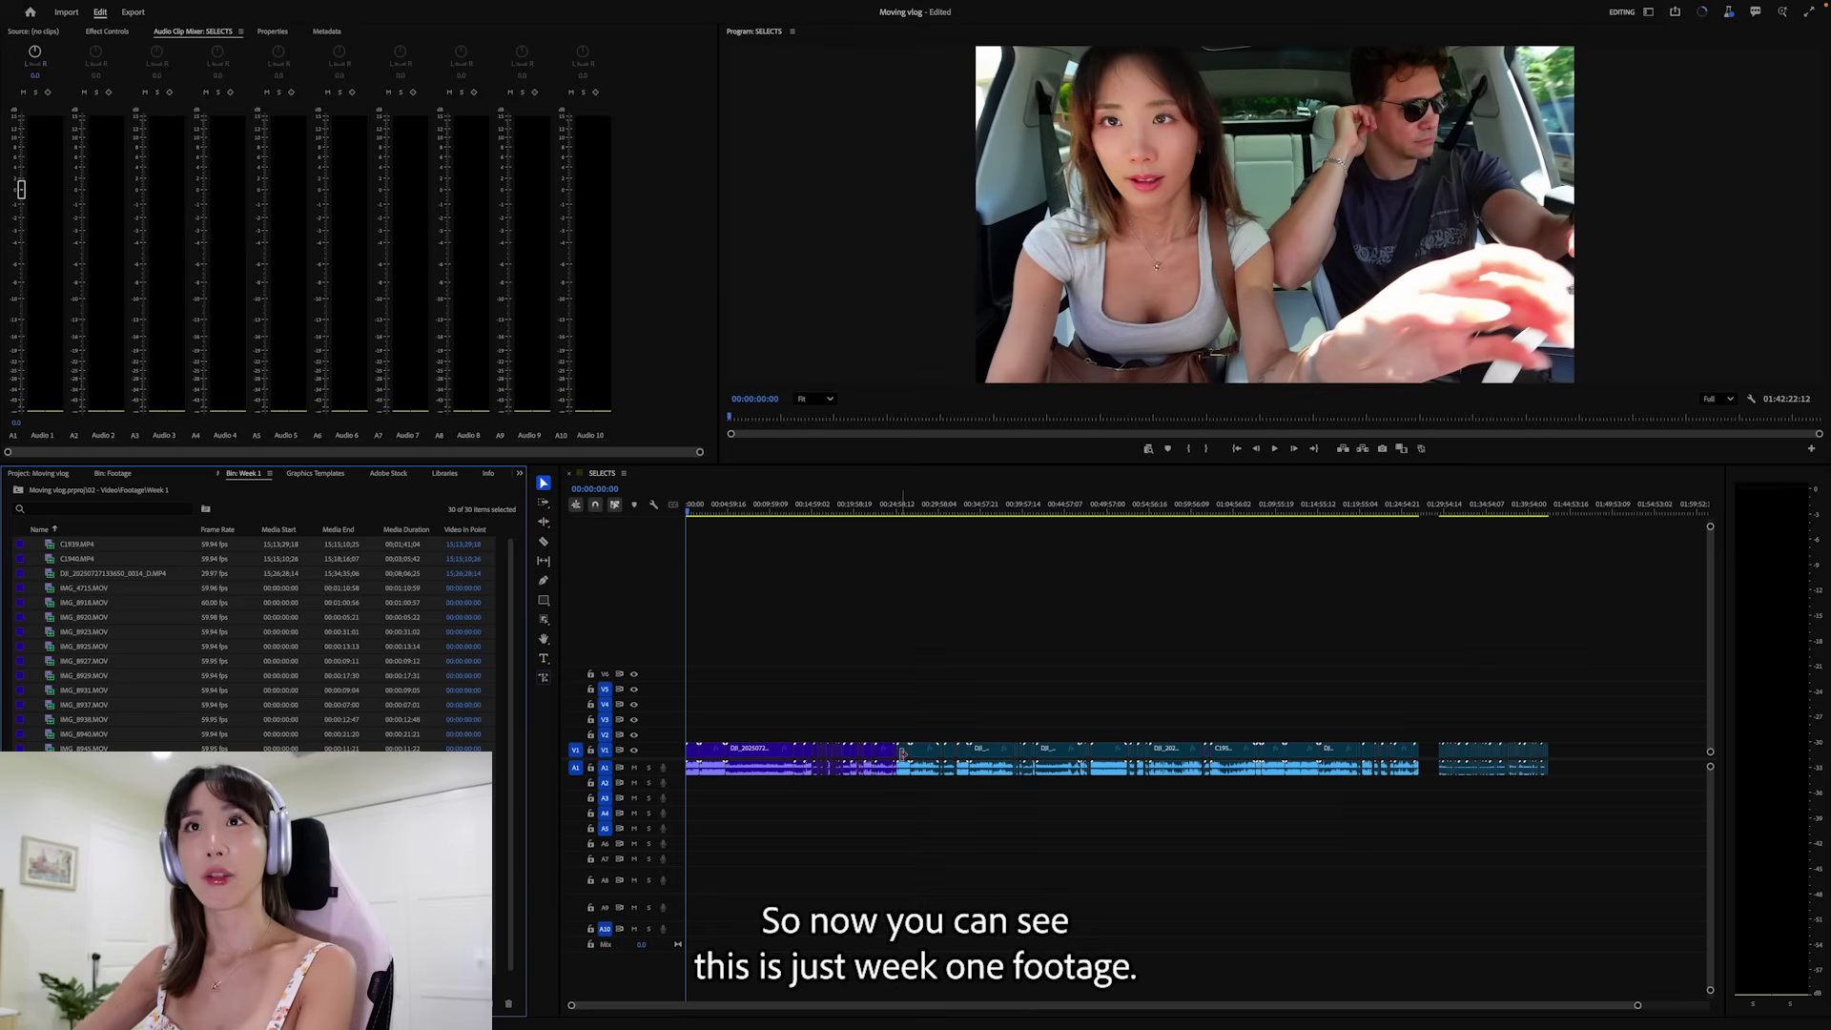
- Push the later clips right to leave a gap after Week 1, then open the Week 2 bin
{"action": "key", "text": "a"}
{"action": "left_click_drag", "start_coordinate": [903, 754], "coordinate": [928, 765]}
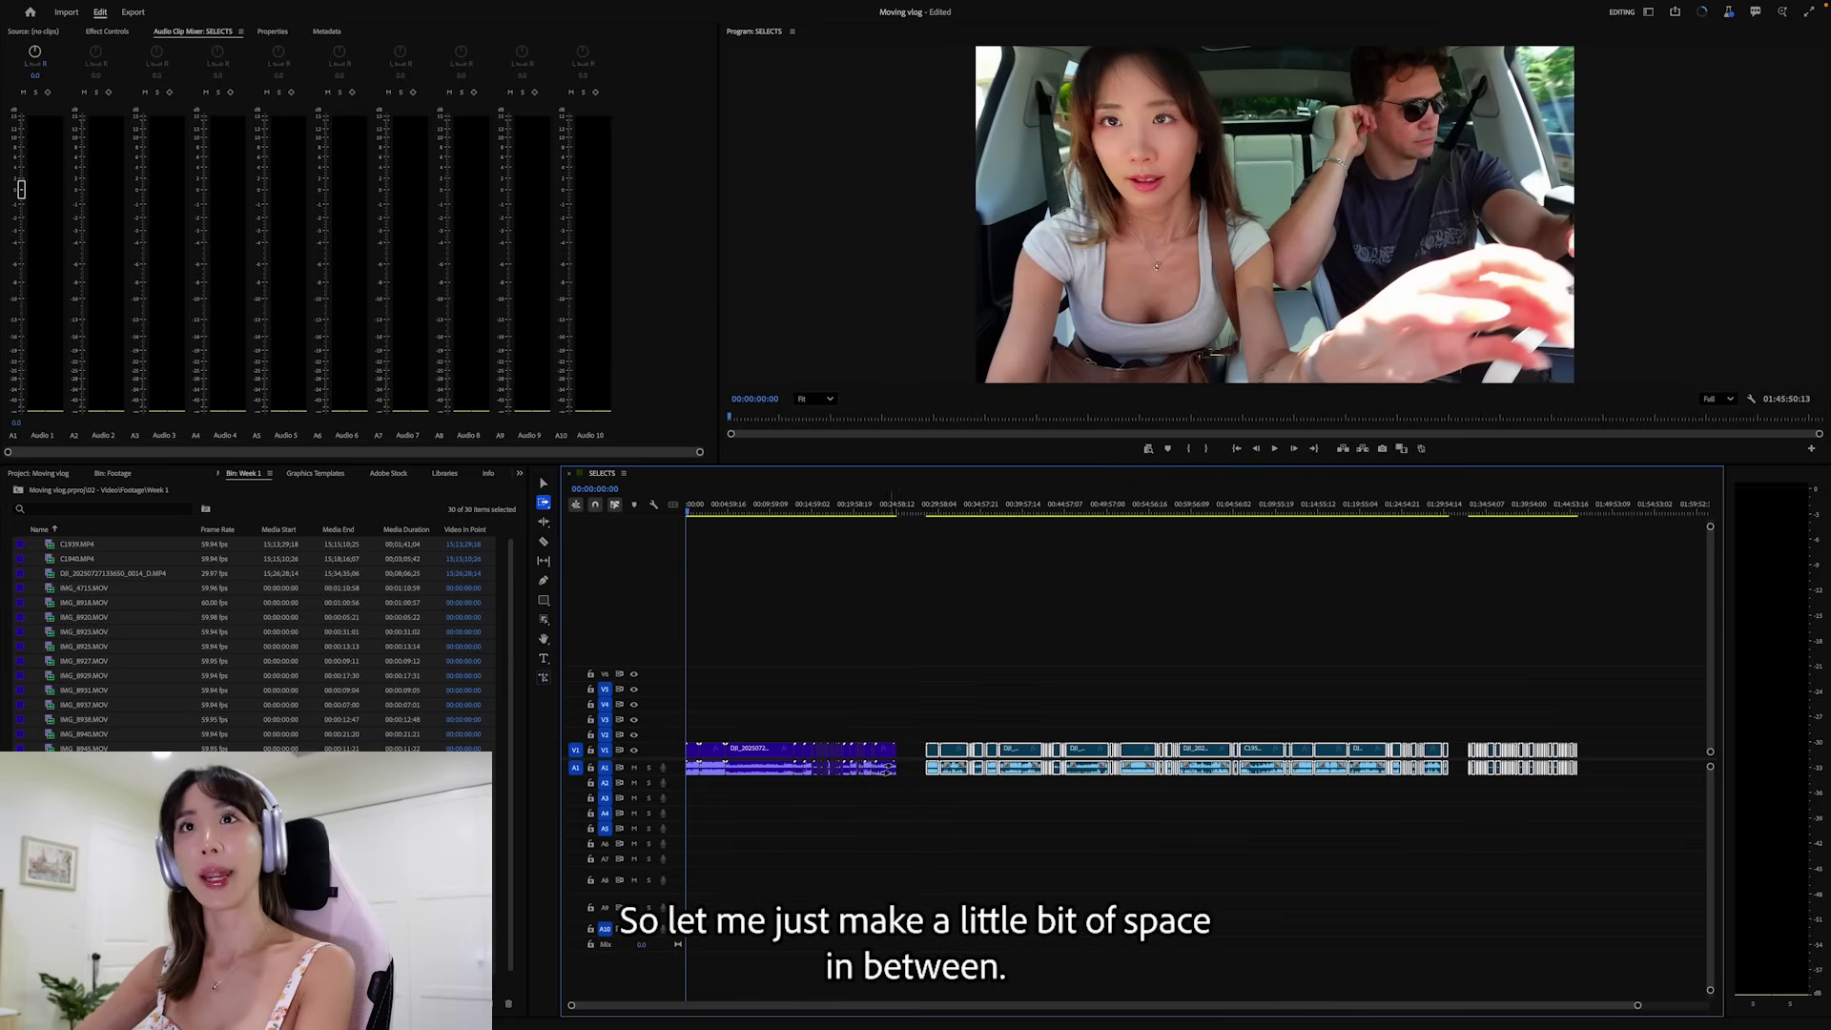
{"action": "key", "text": "v"}
{"action": "left_click", "coordinate": [168, 573]}
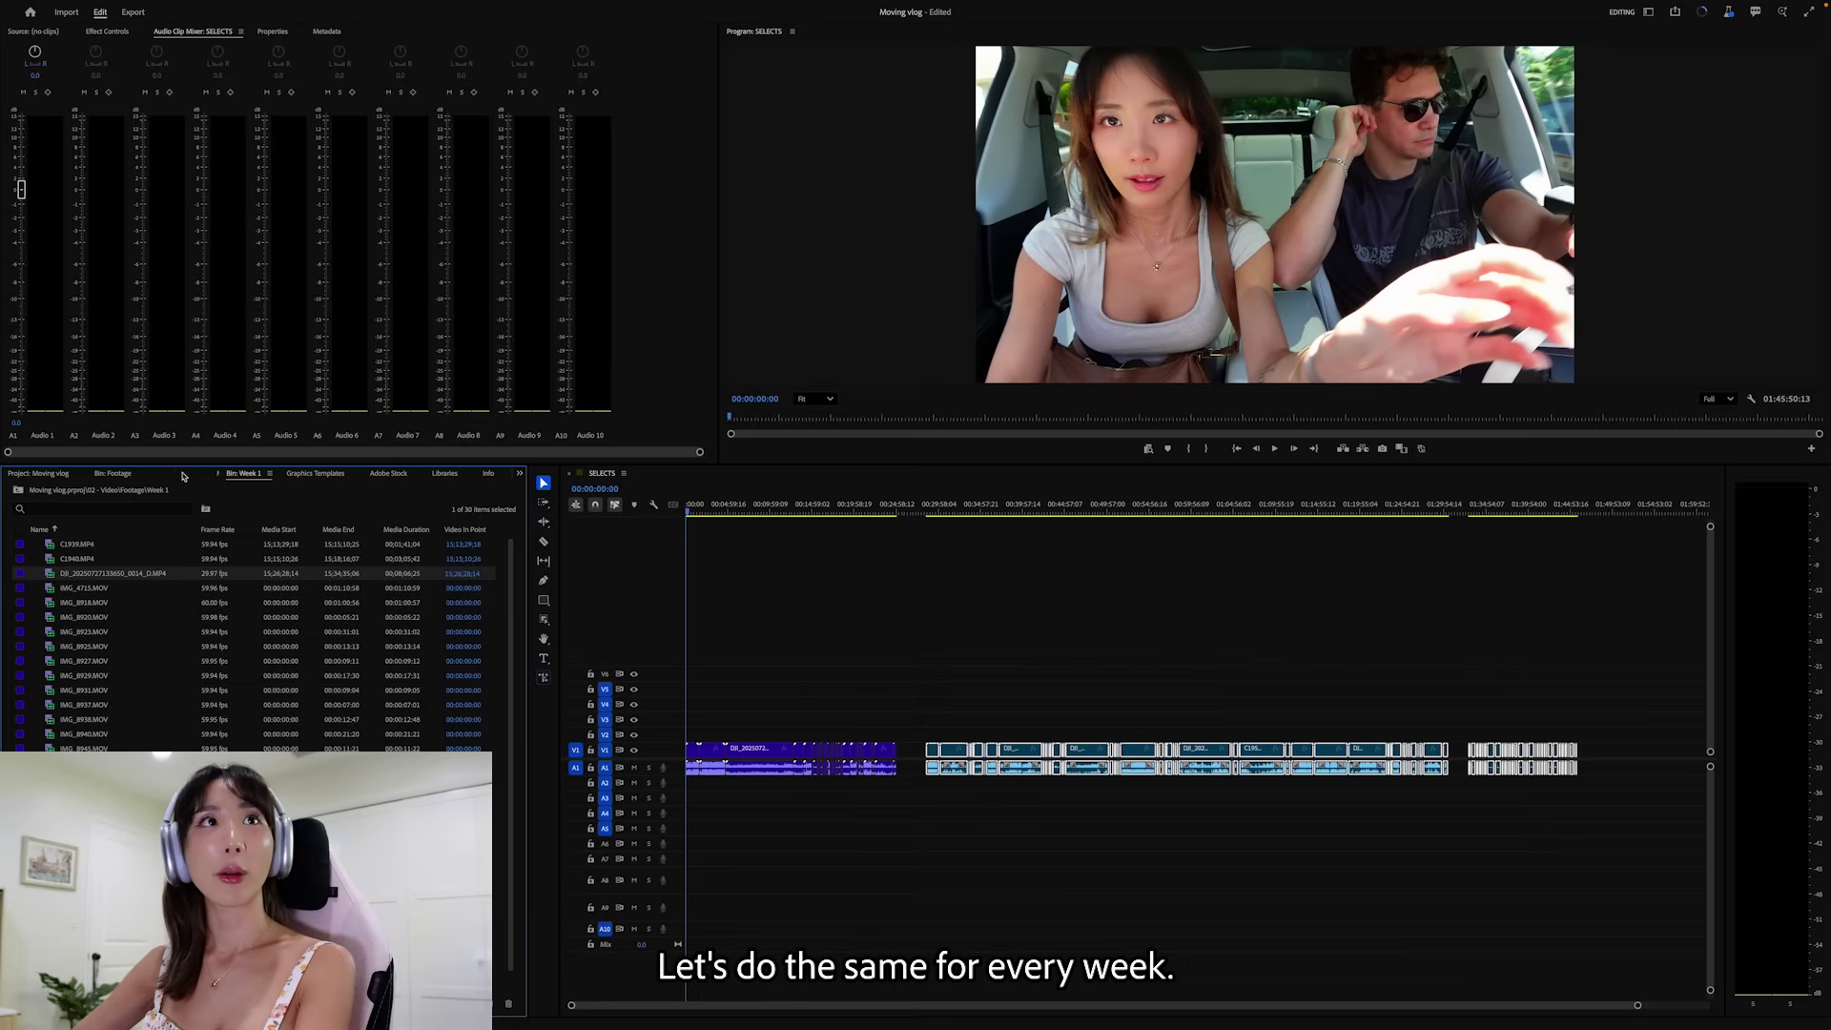
{"action": "left_click", "coordinate": [111, 474]}
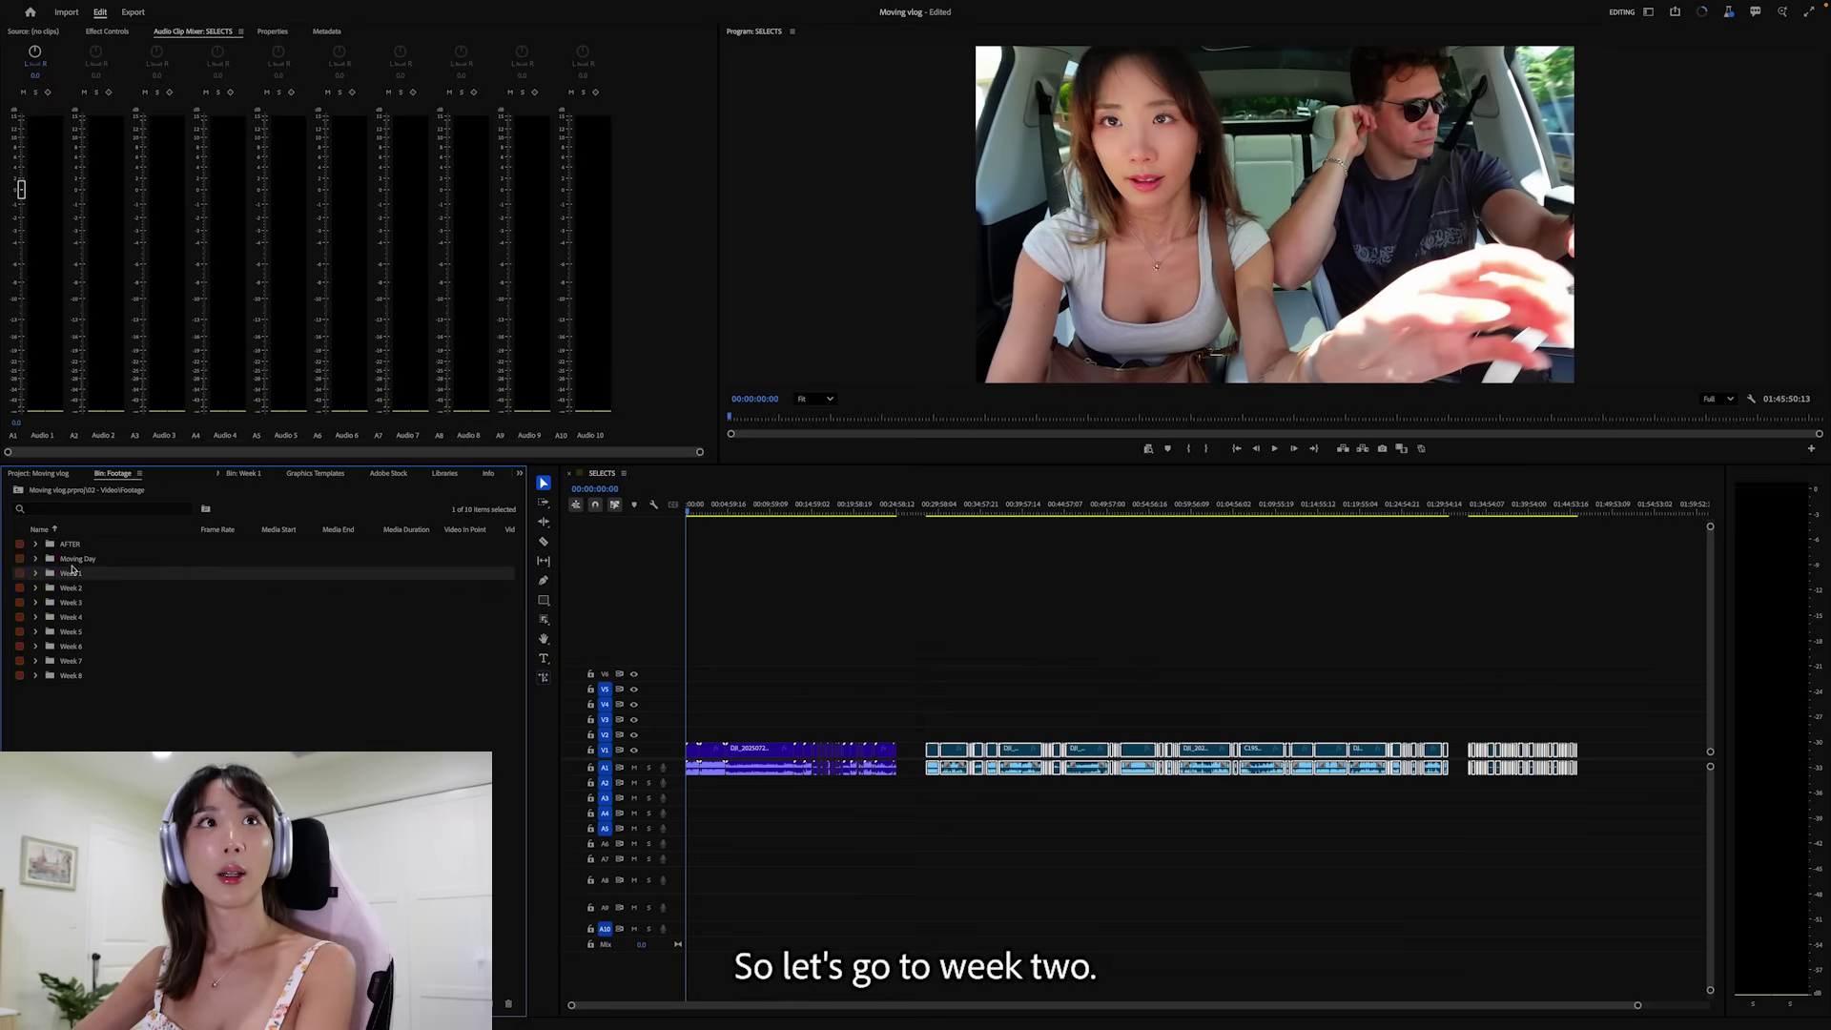
{"action": "double_click", "coordinate": [54, 593]}
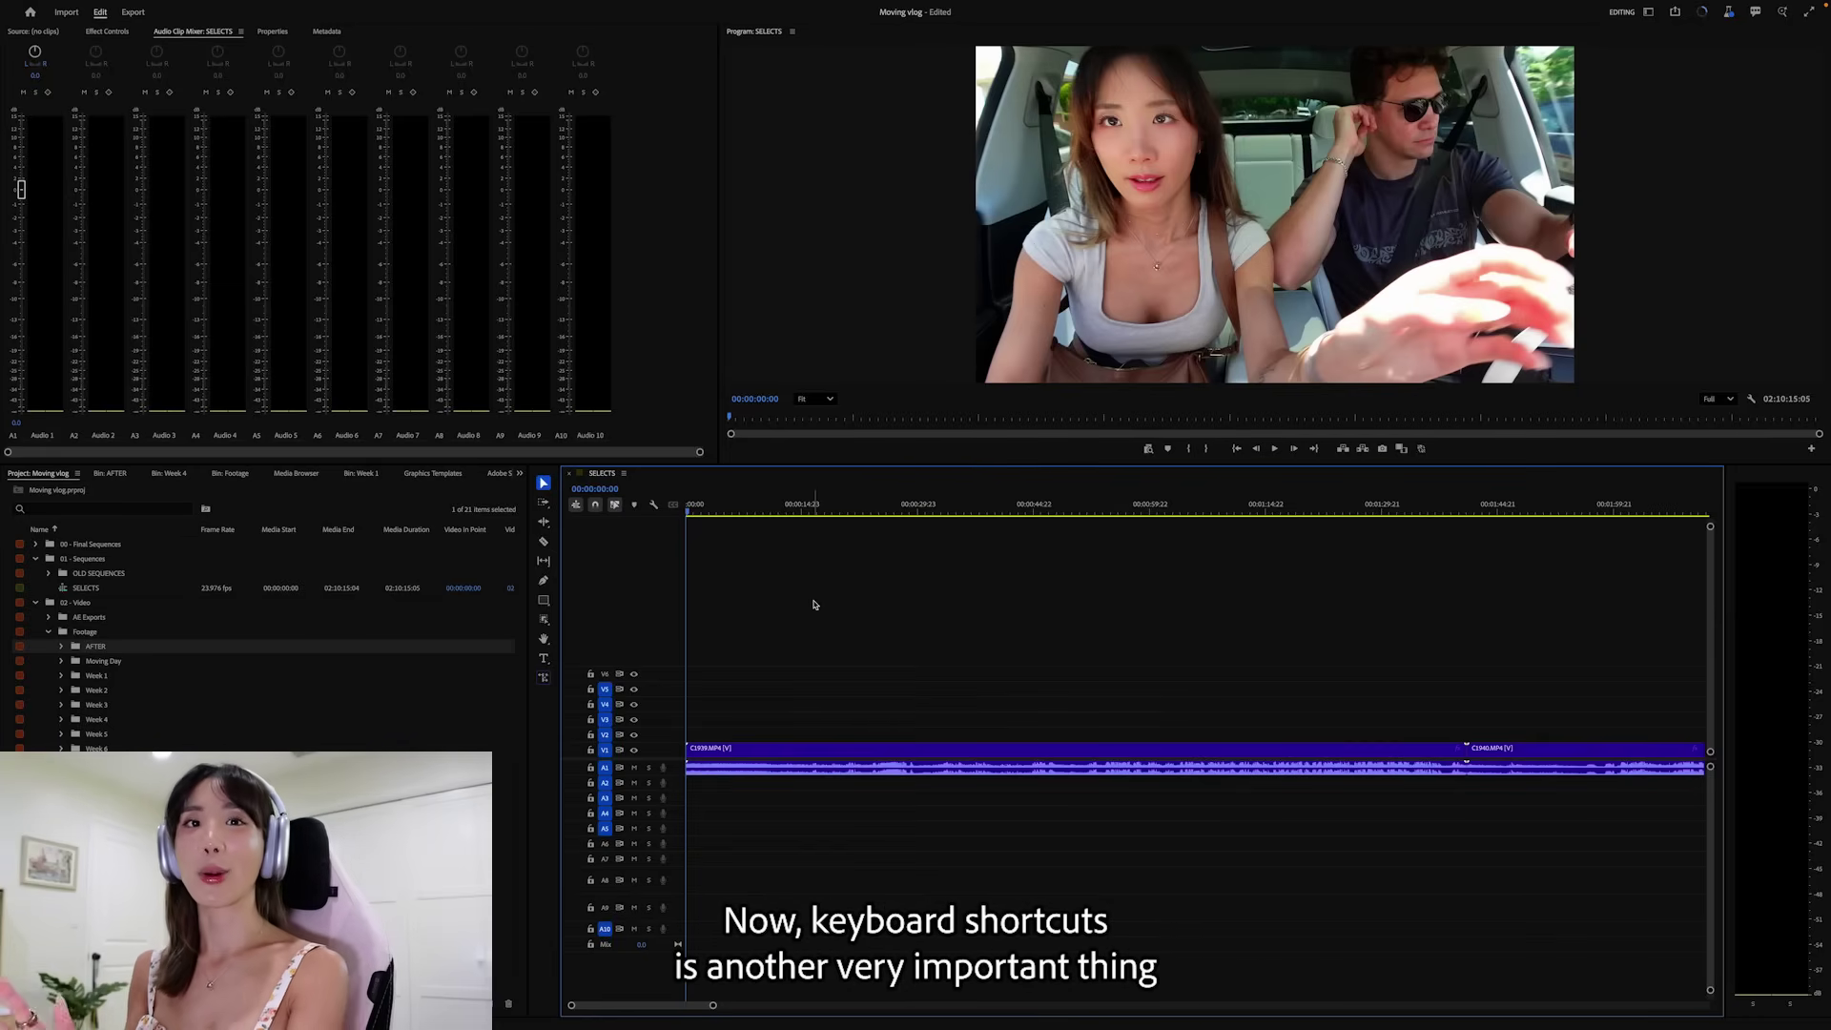
- Check the Keyboard Shortcuts preset list, leave it on Adobe Premiere Pro Default, and close the window
{"action": "left_click", "coordinate": [58, 9]}
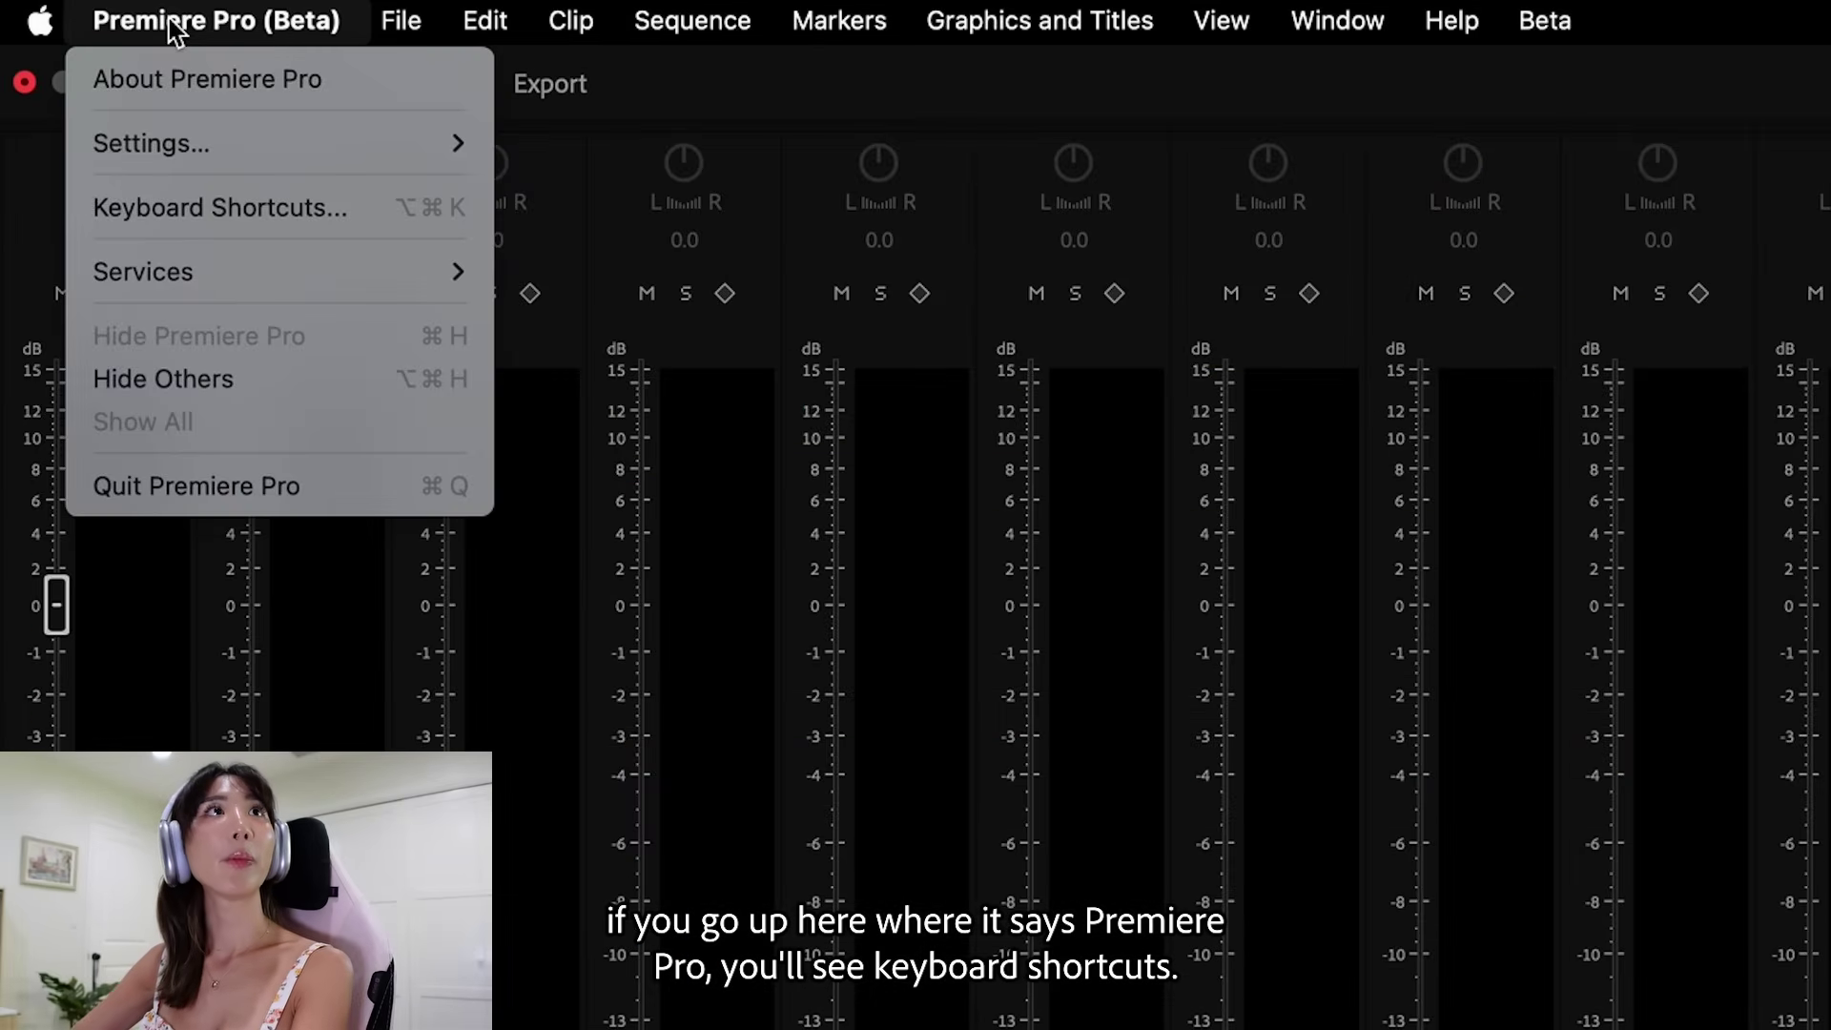
{"action": "left_click", "coordinate": [67, 65]}
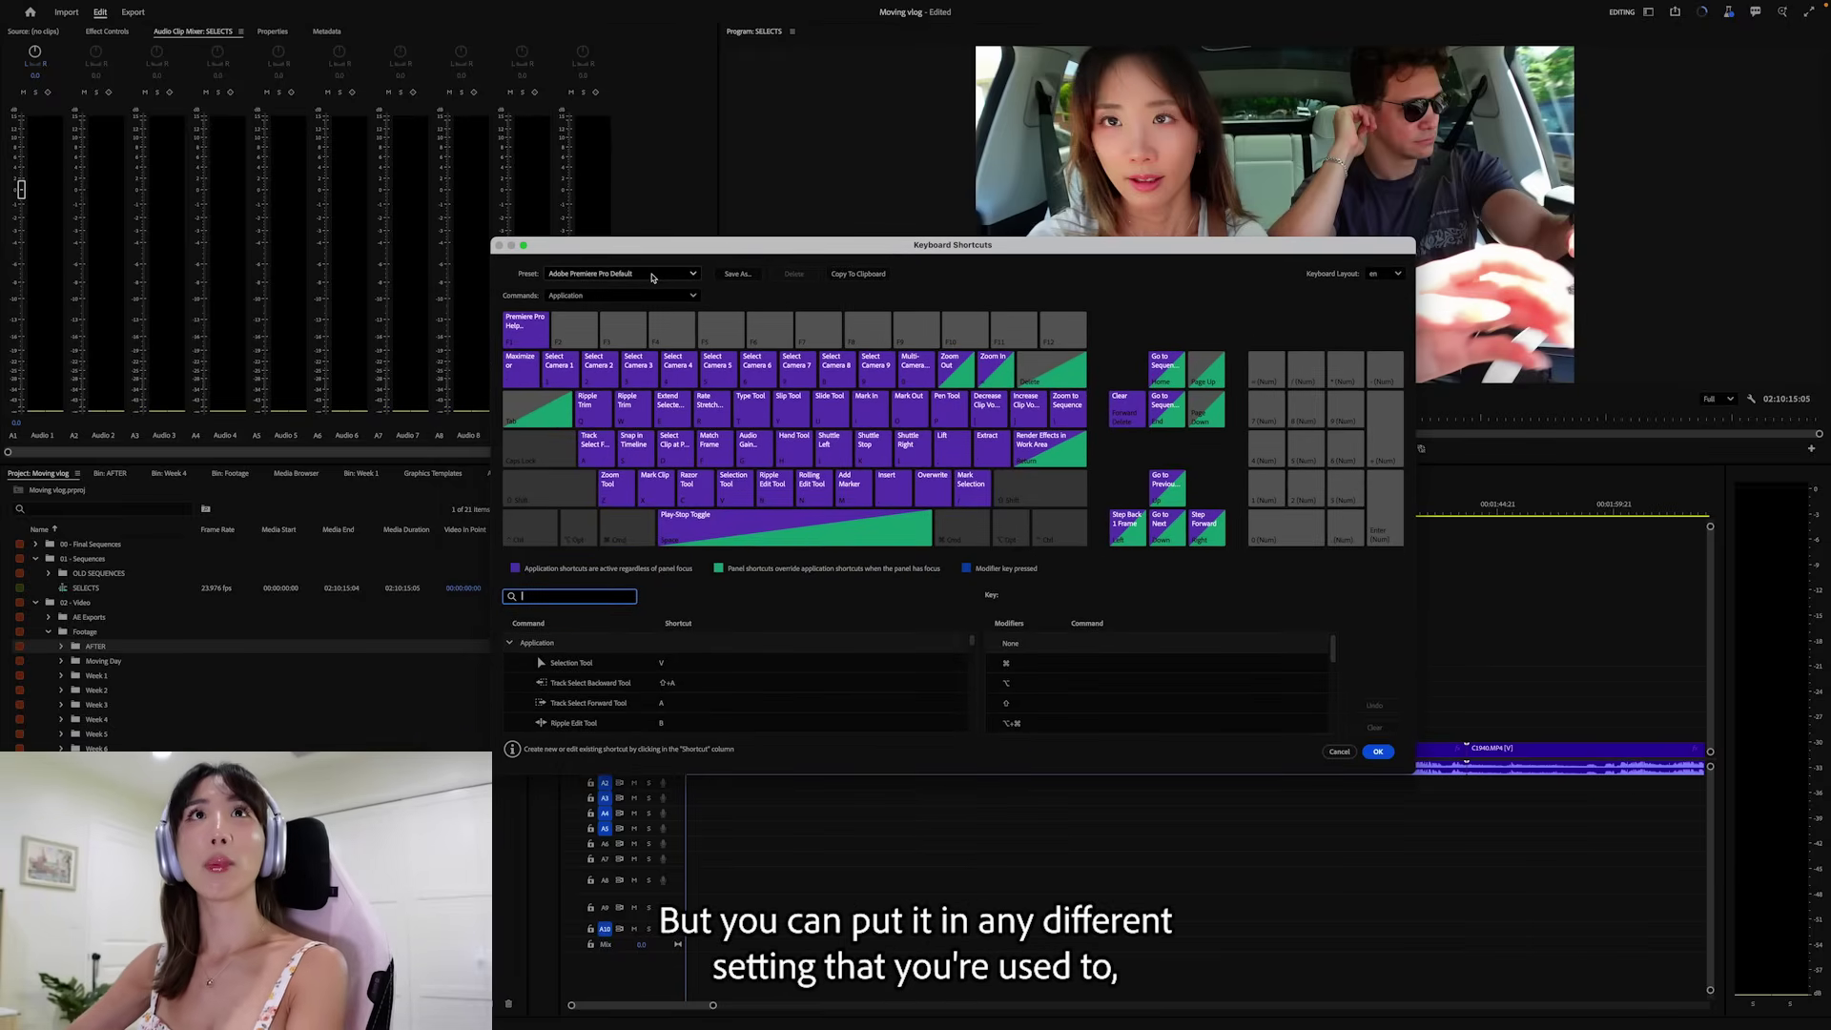
{"action": "left_click", "coordinate": [653, 277]}
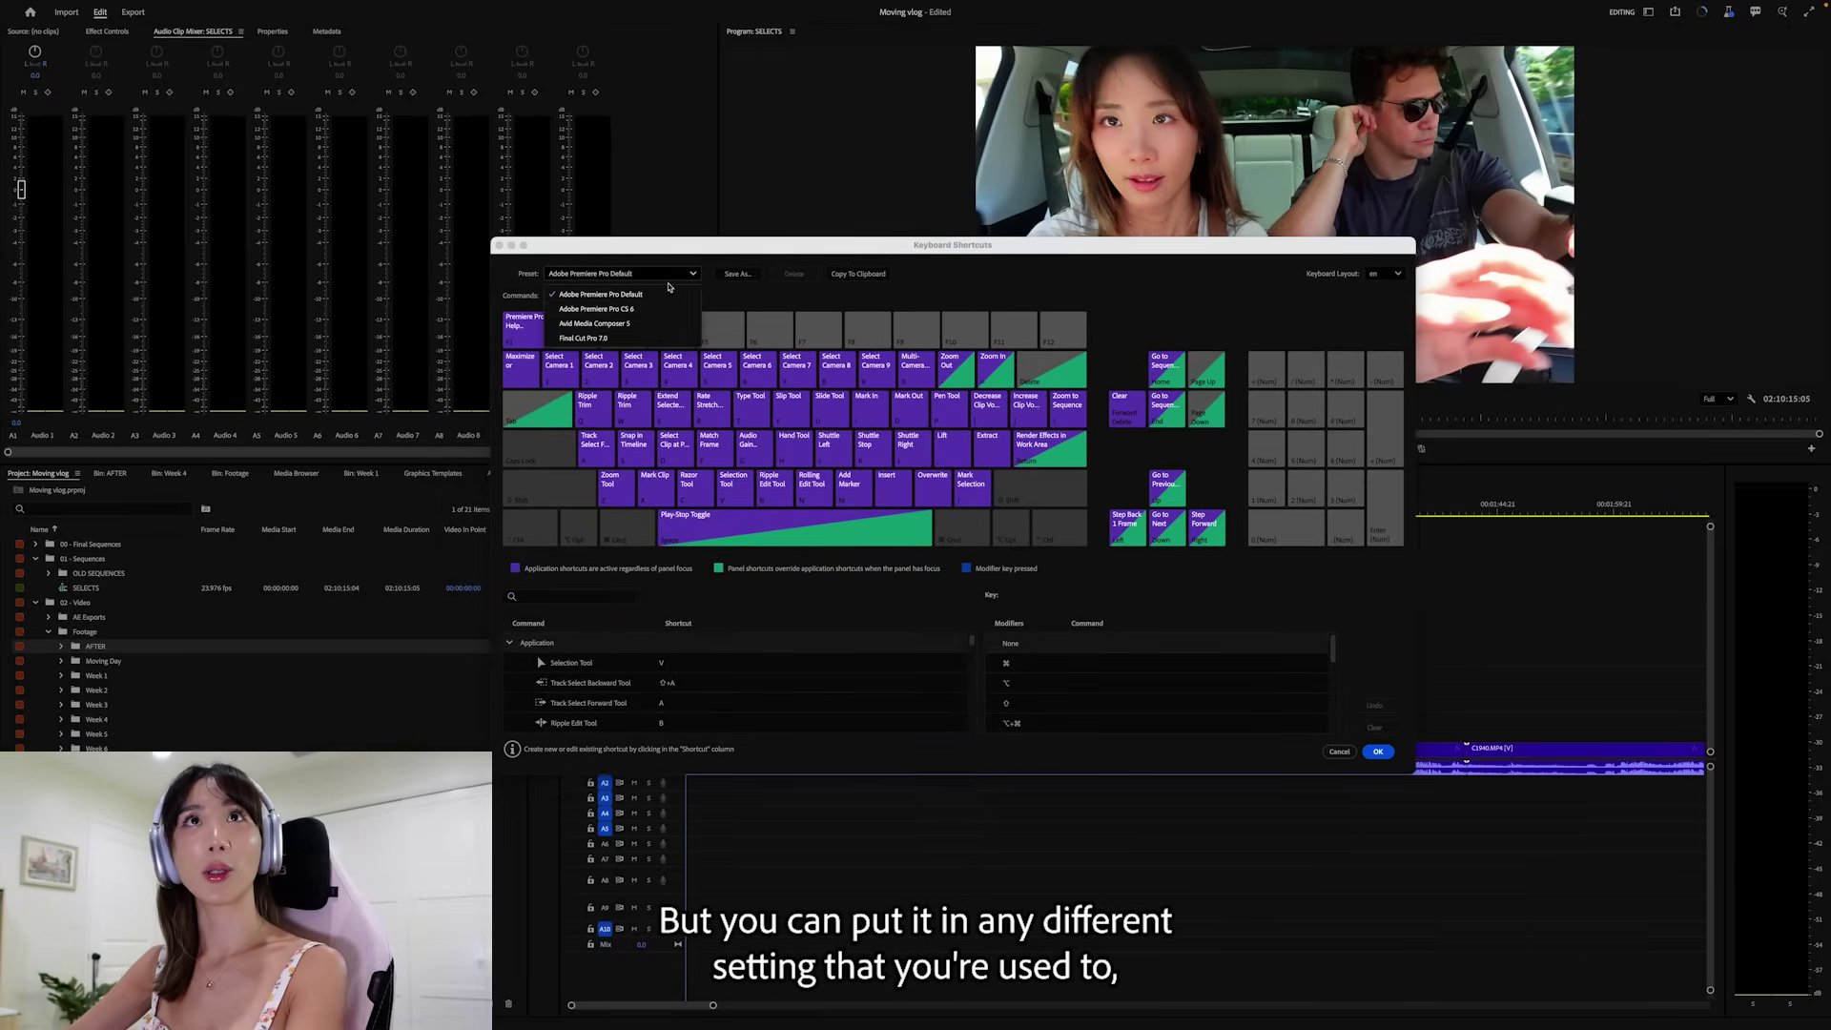
{"action": "key", "text": "Escape"}
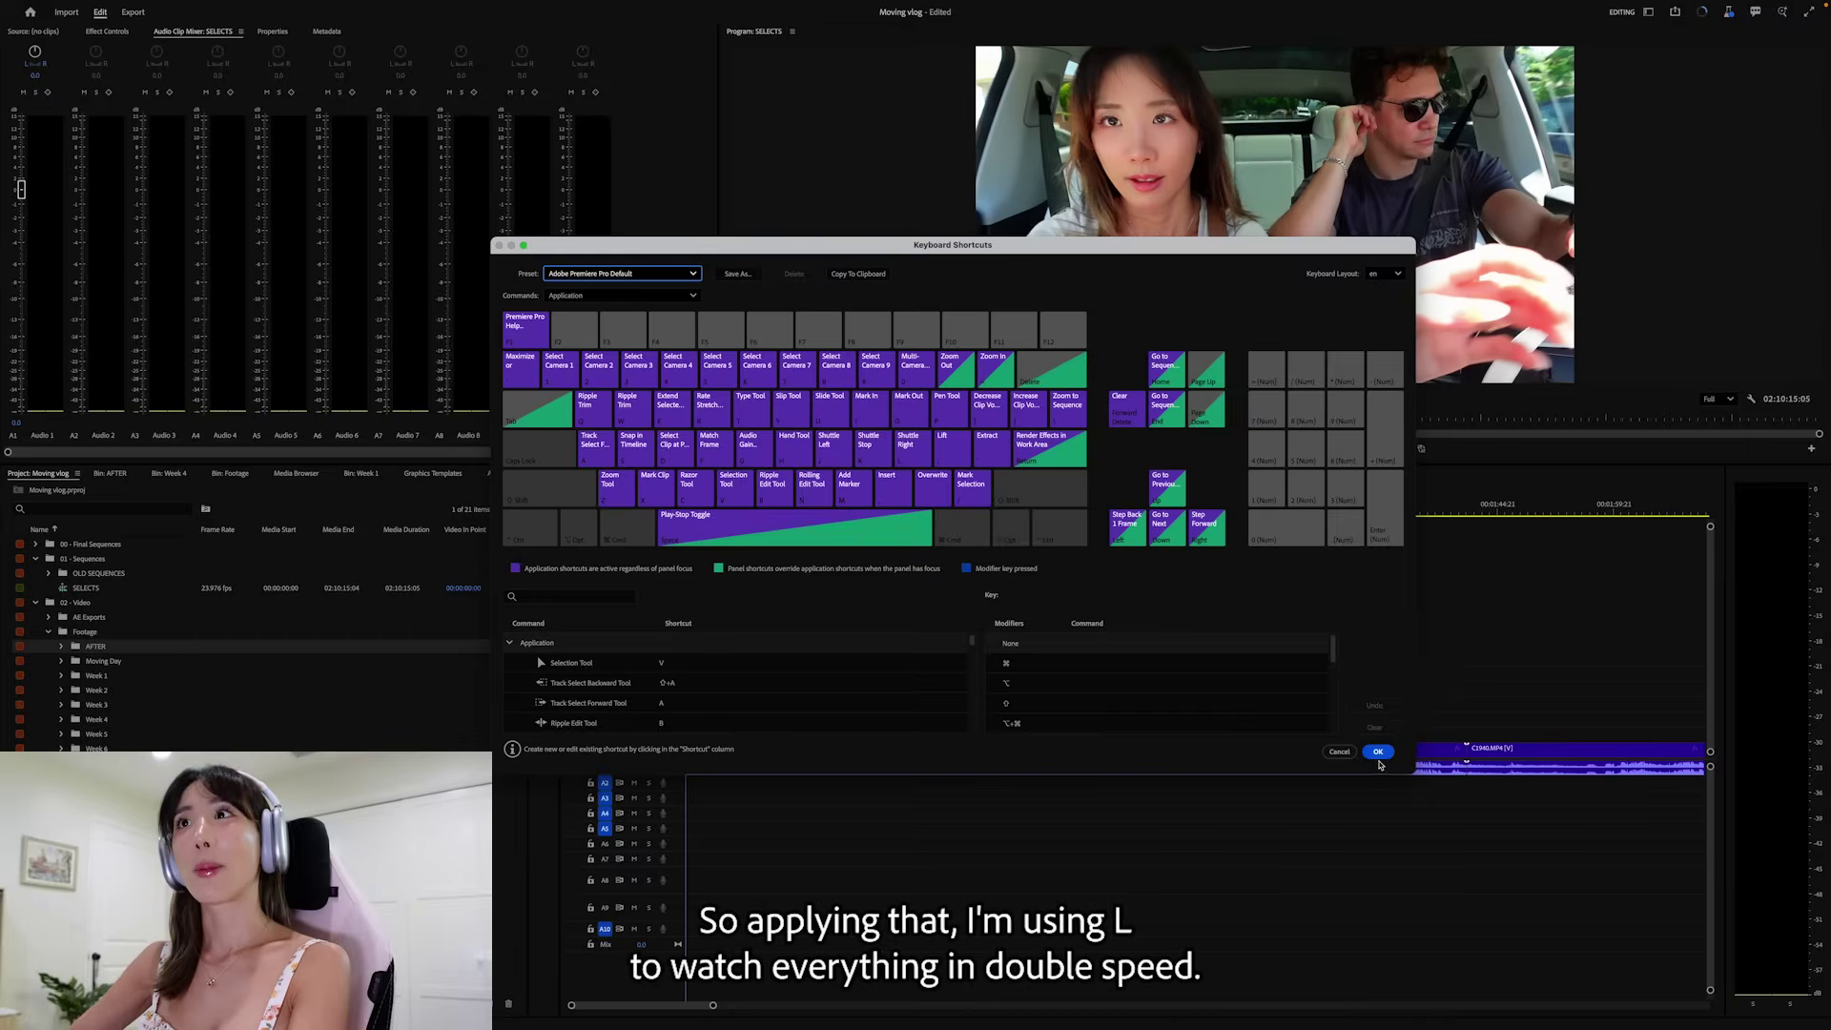
{"action": "left_click", "coordinate": [1380, 756]}
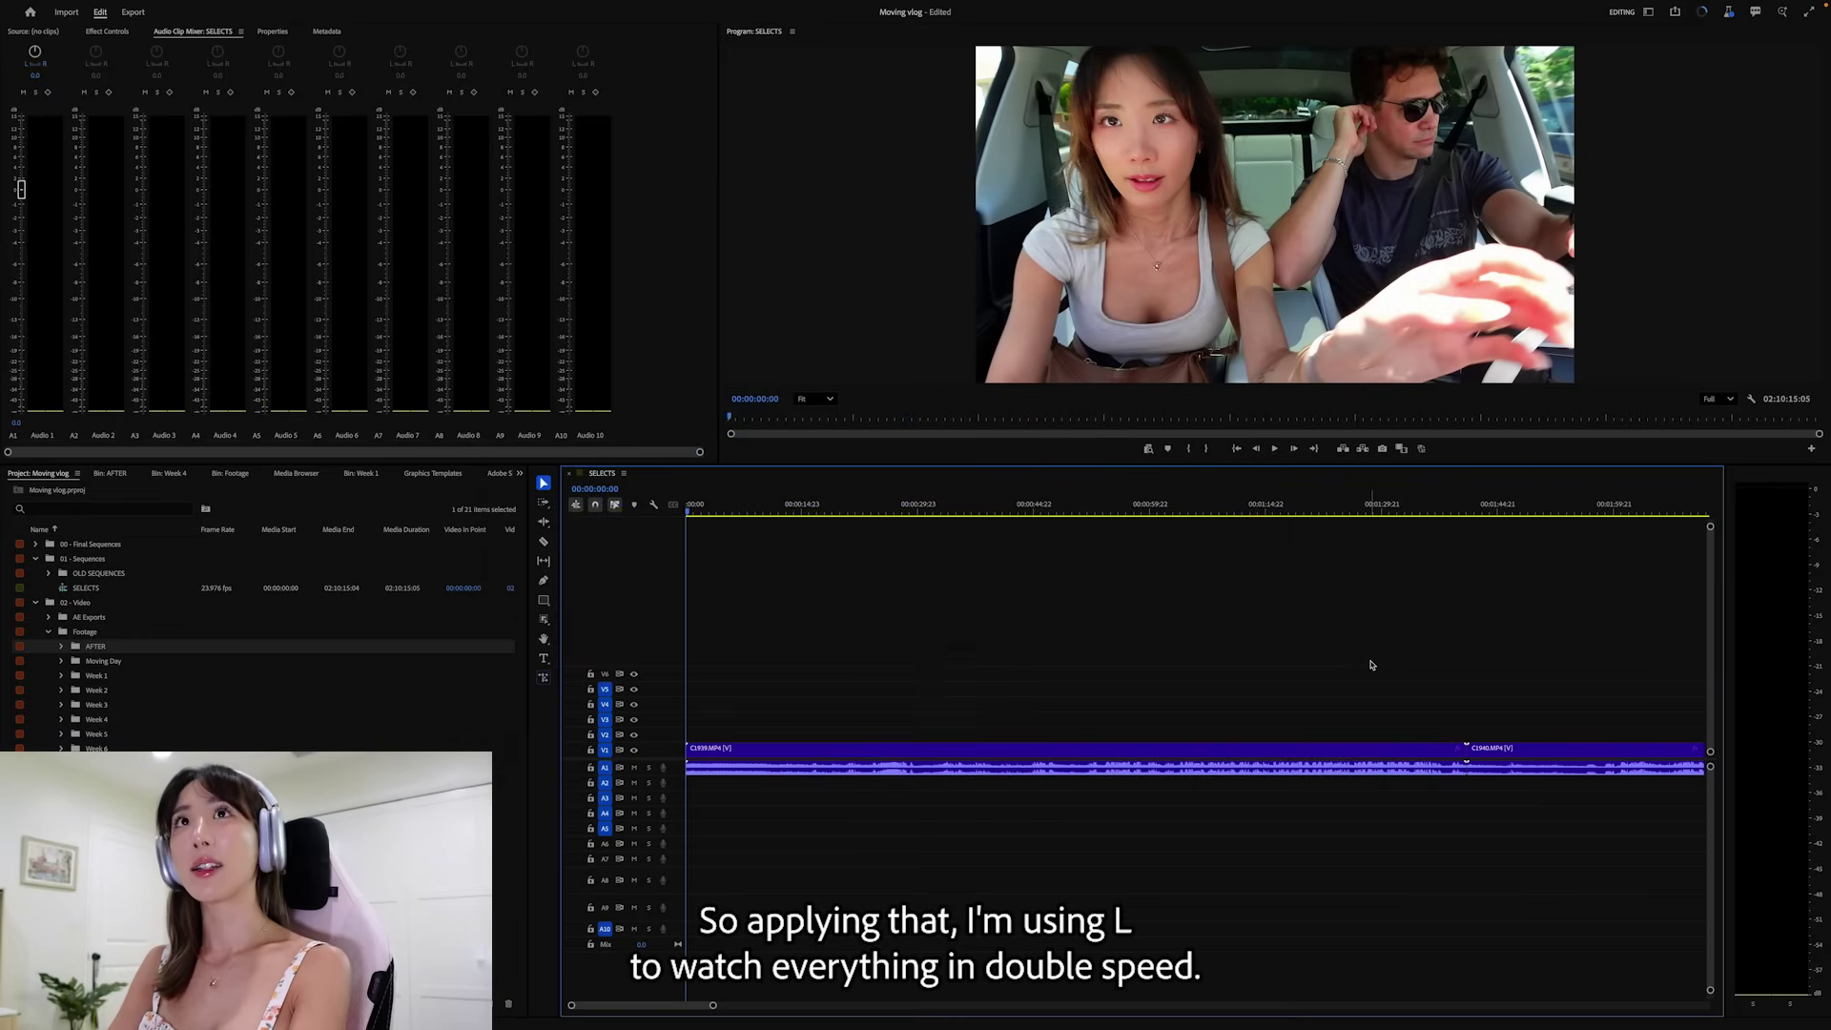
- Razor C1939 twice around the restarted sentence; move the middle piece's video to V2, audio to A2
{"action": "key", "text": "l"}
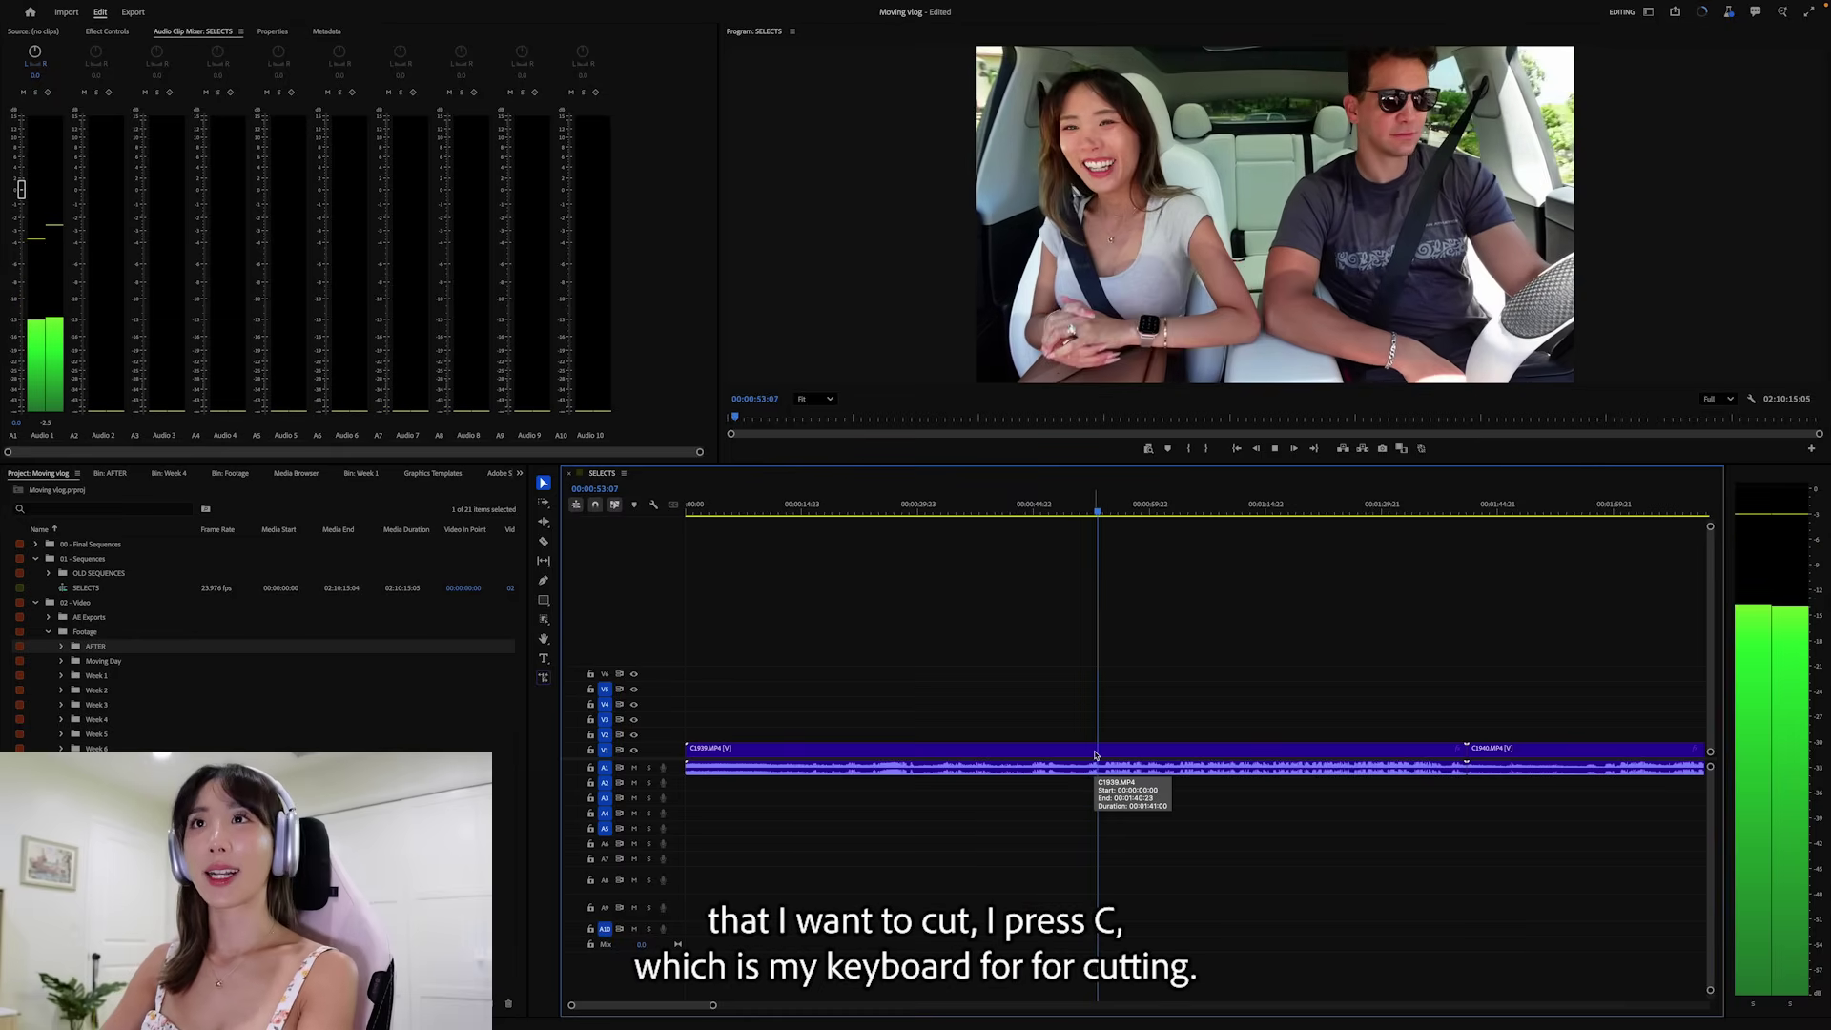
{"action": "key", "text": "c"}
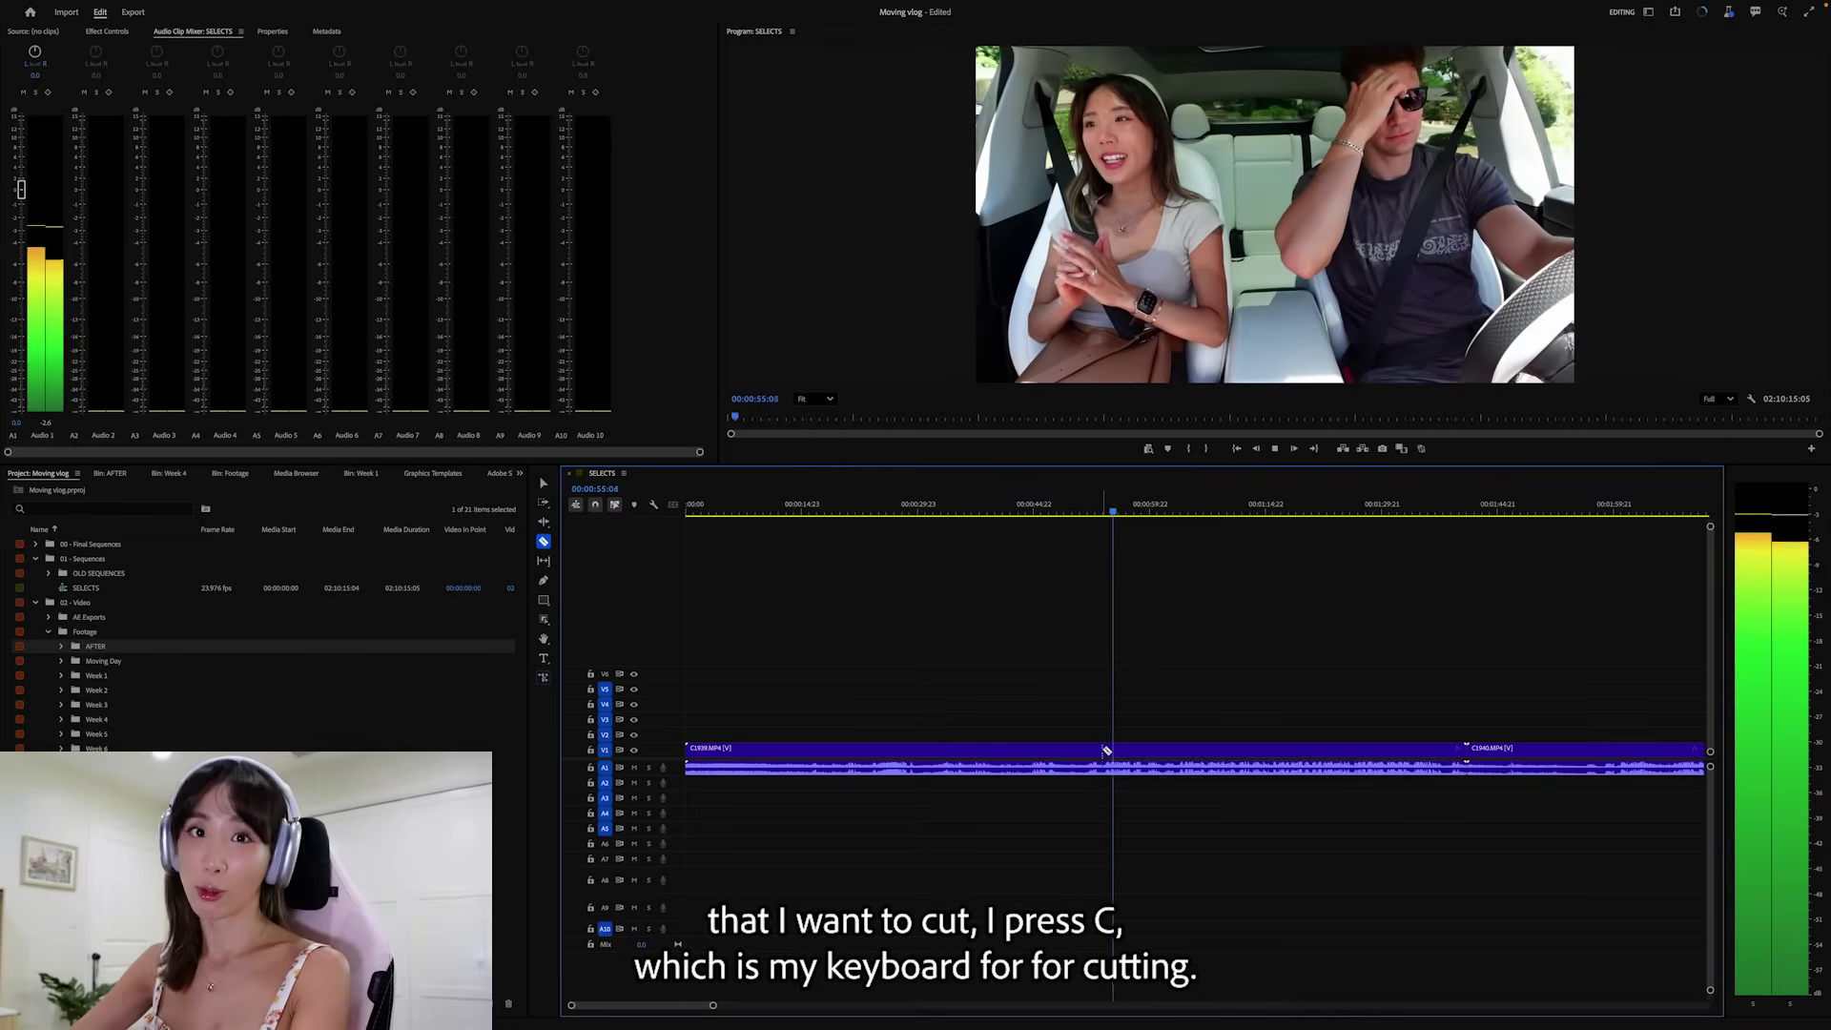
{"action": "left_click", "coordinate": [1106, 751]}
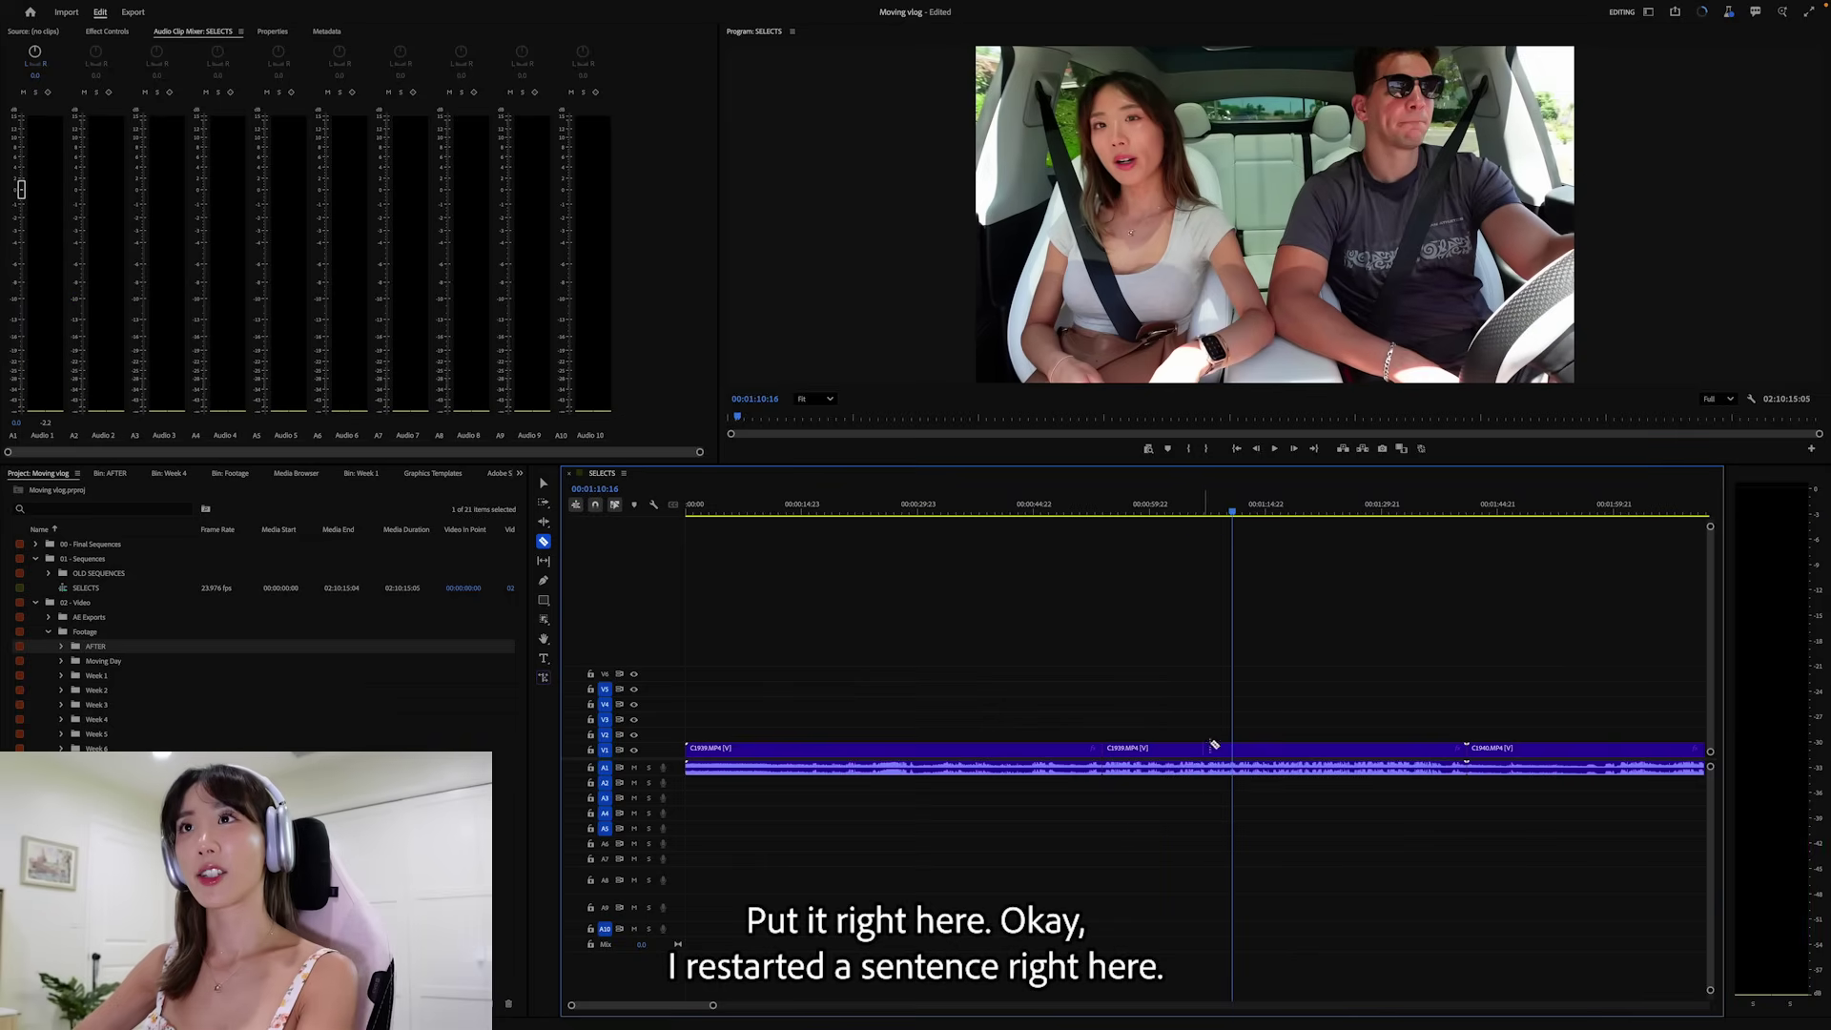
{"action": "left_click", "coordinate": [1181, 508]}
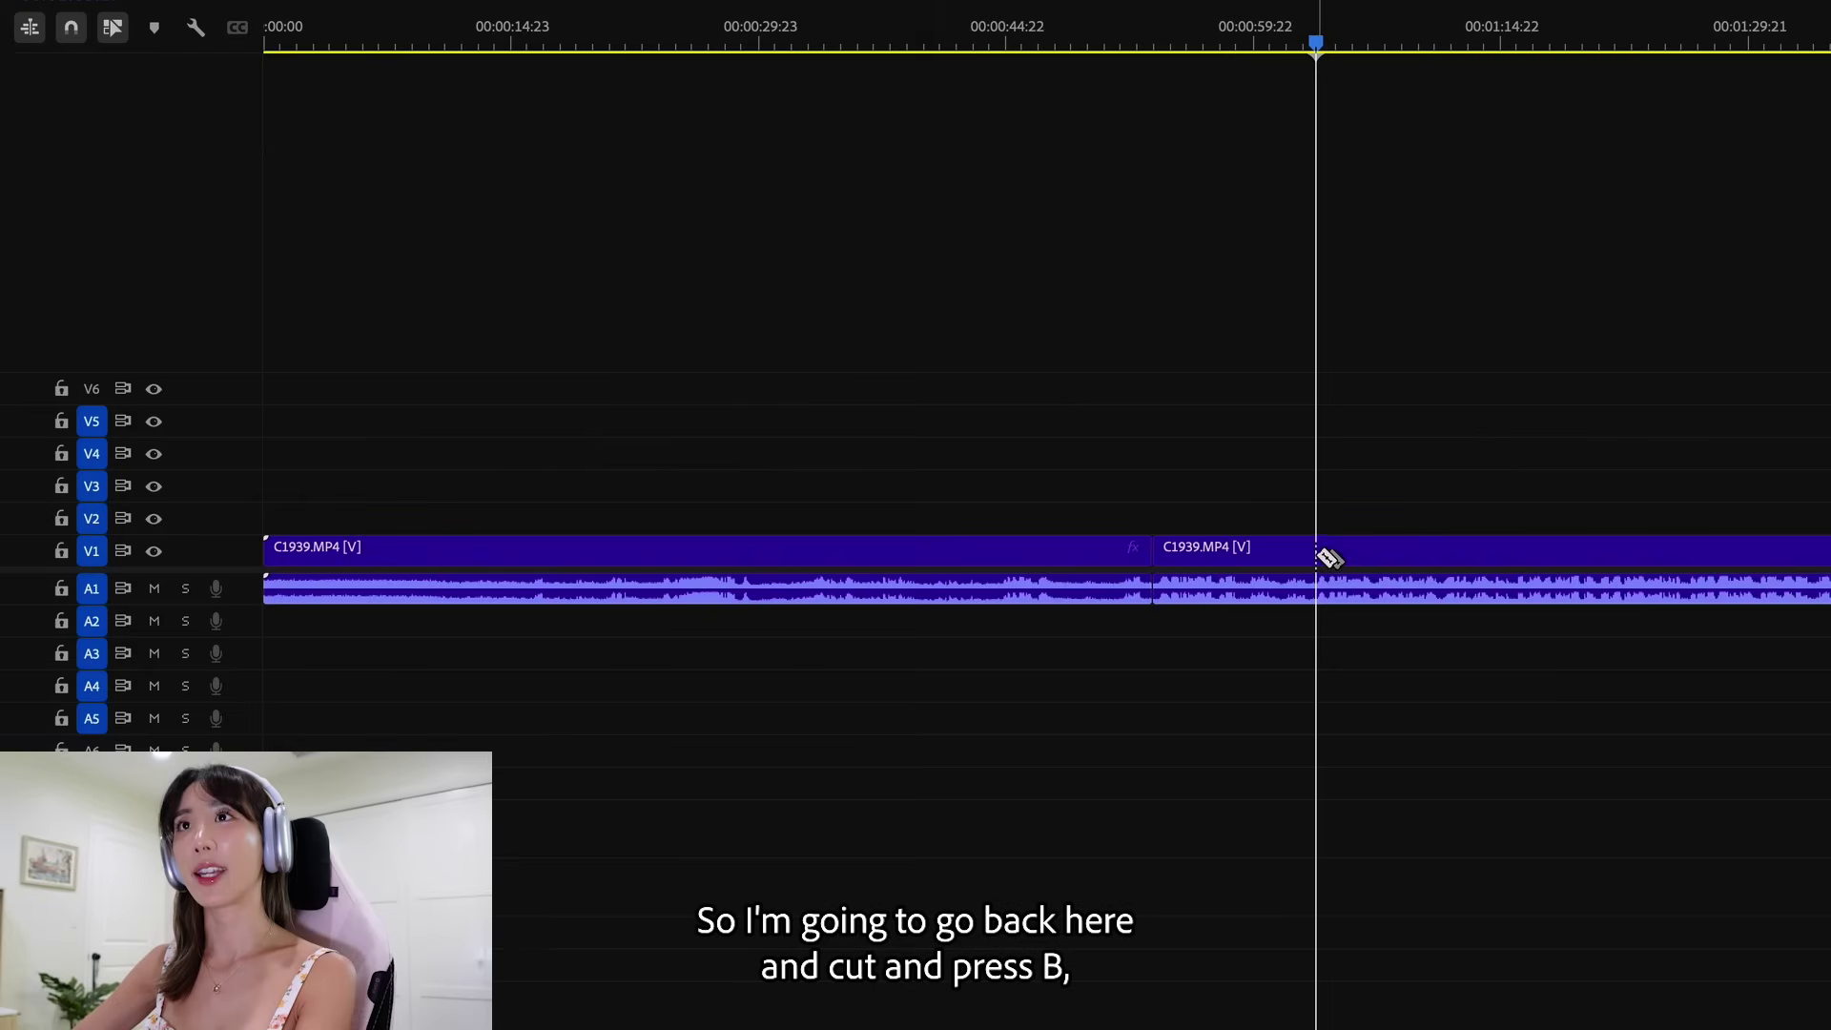
{"action": "left_click", "coordinate": [1177, 752]}
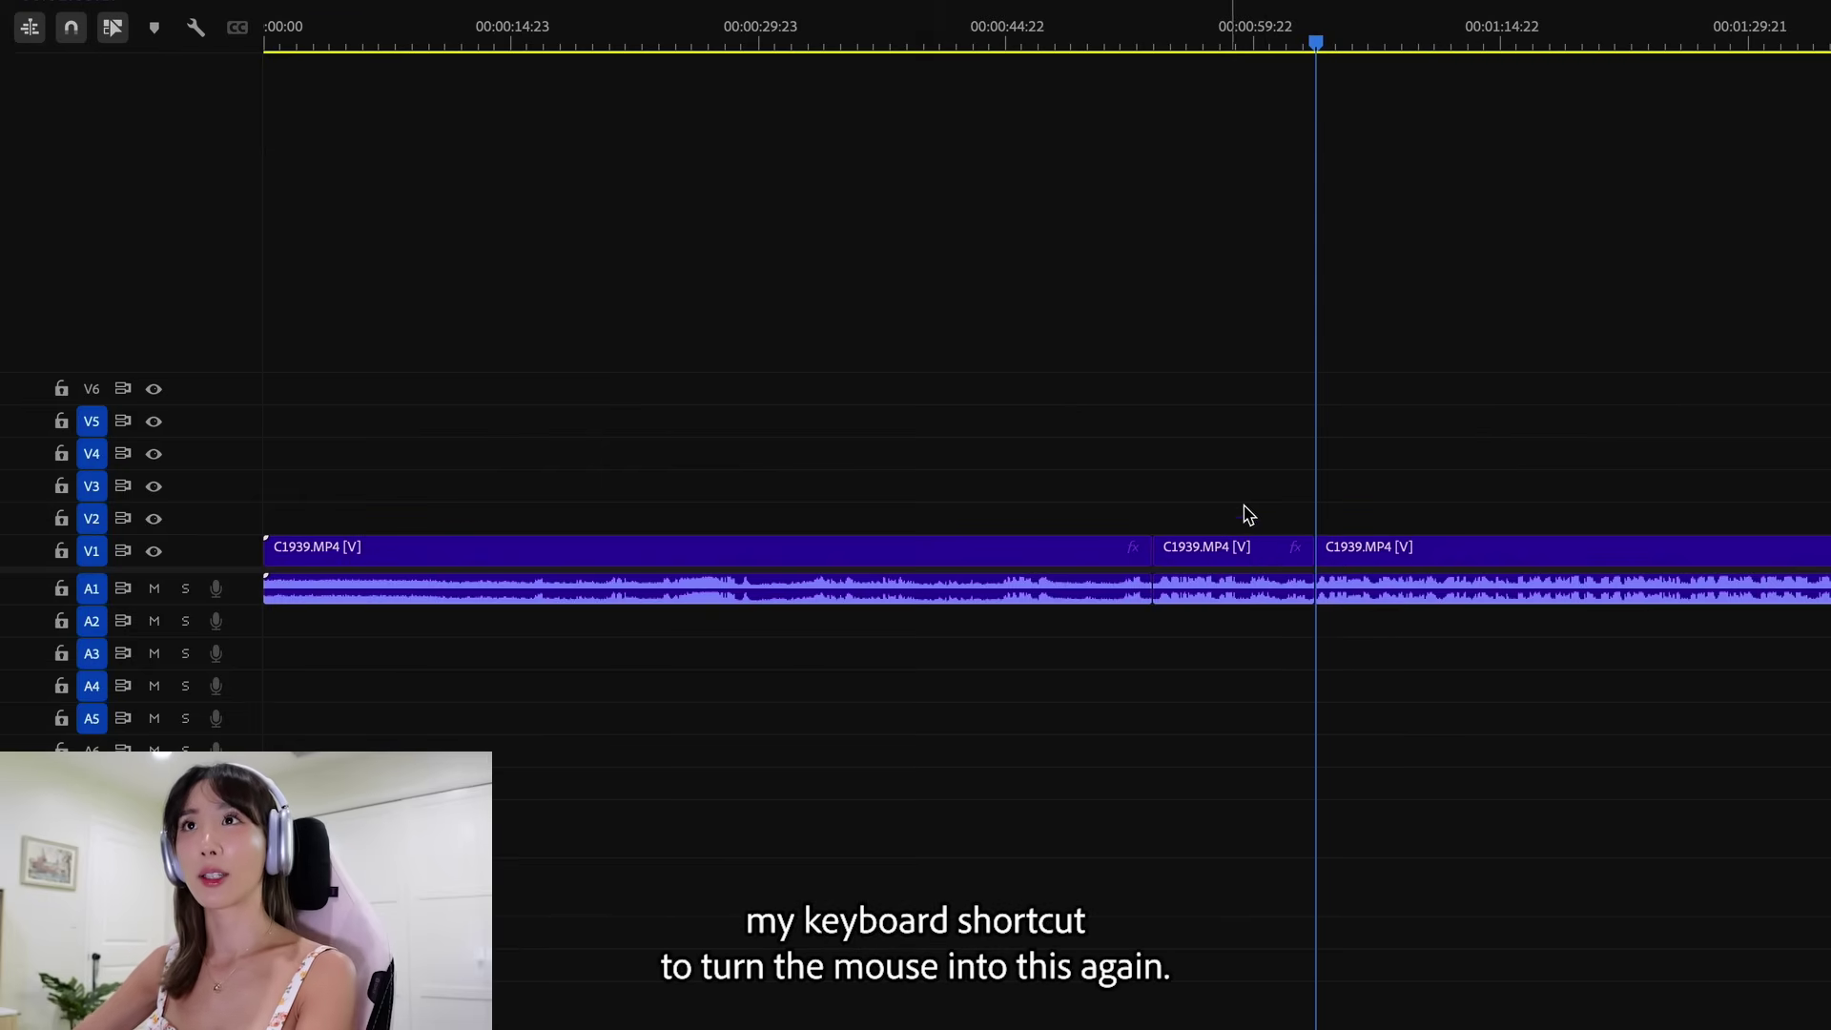
{"action": "left_click_drag", "start_coordinate": [1227, 551], "coordinate": [1221, 519]}
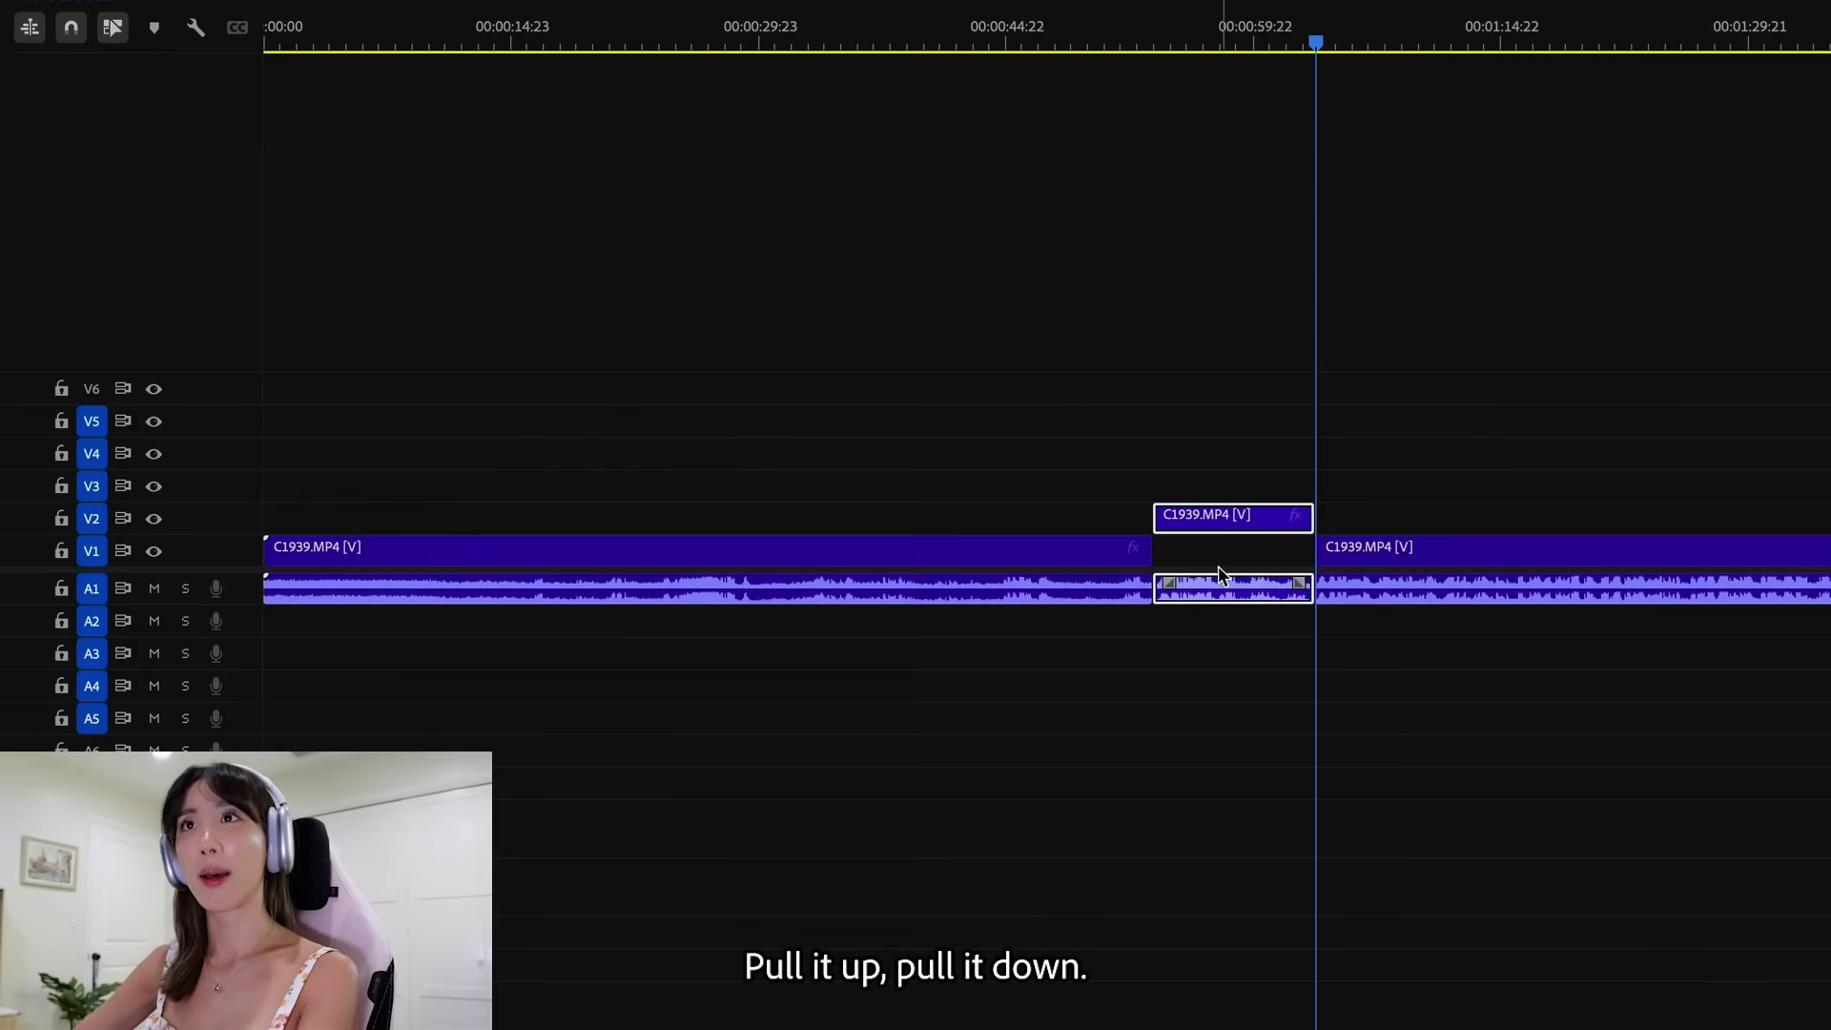
{"action": "left_click_drag", "start_coordinate": [1227, 593], "coordinate": [1236, 622]}
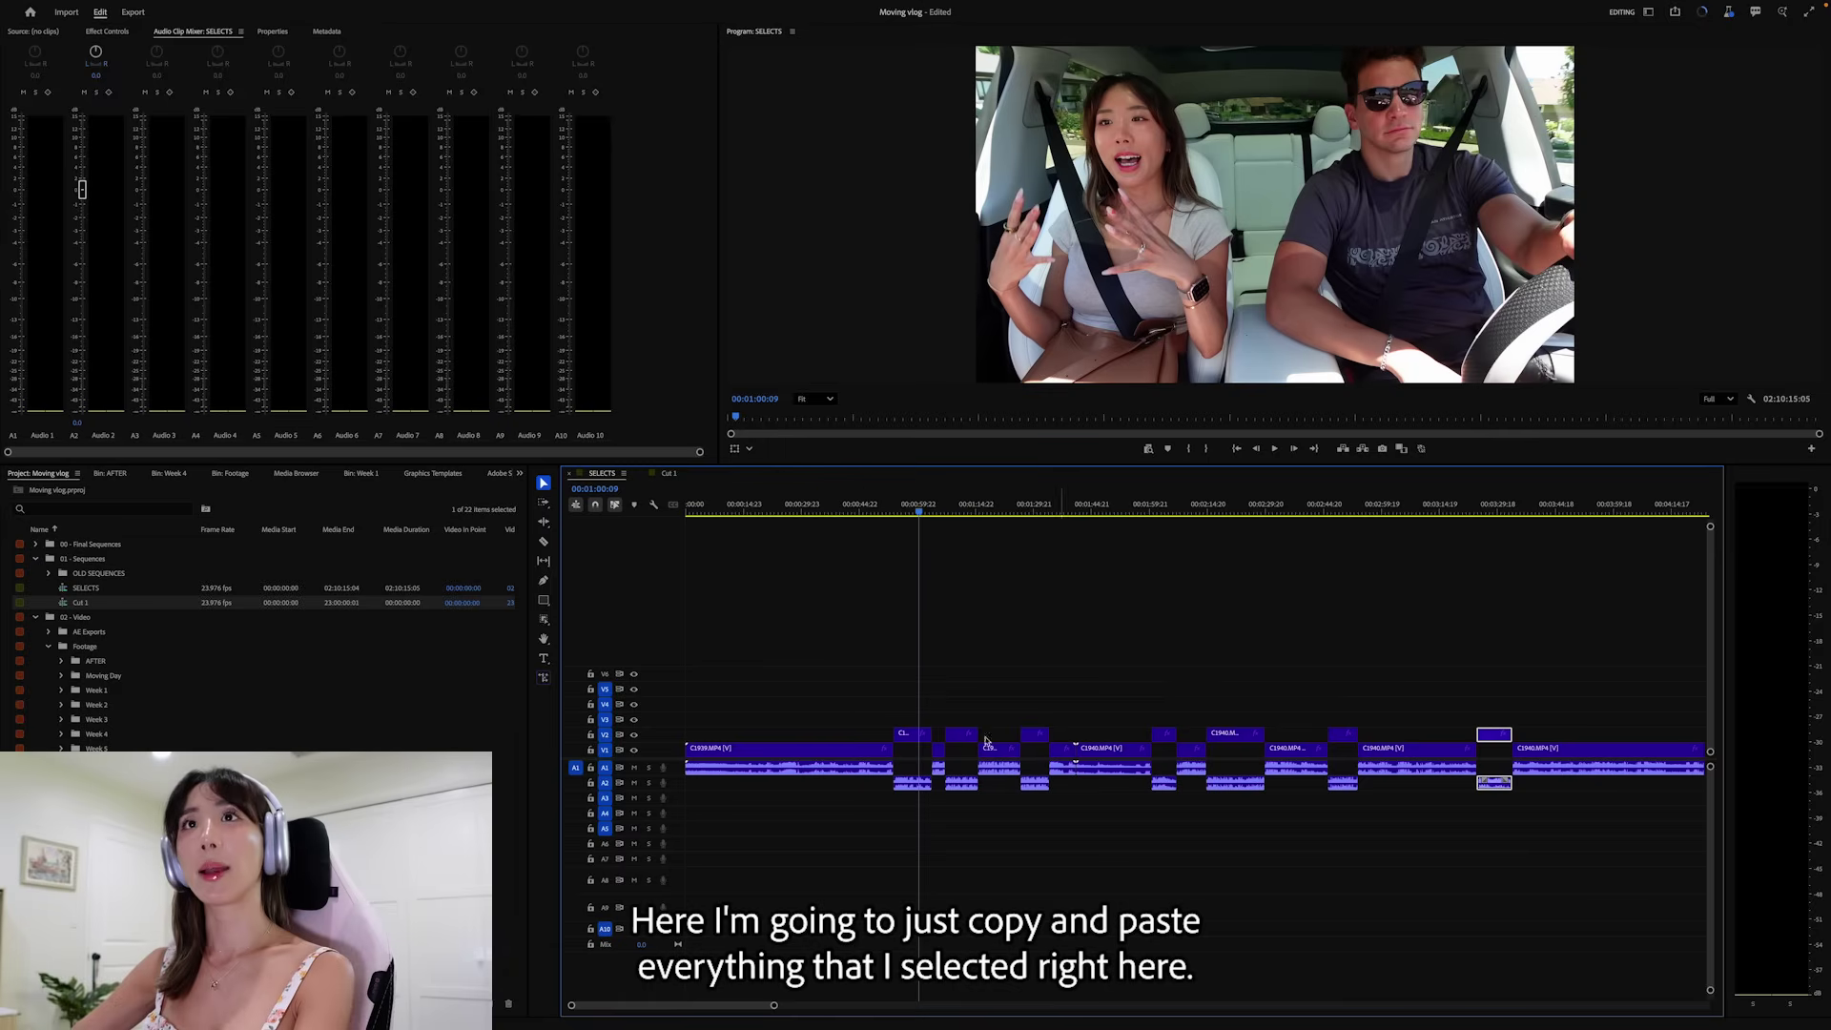
- Split the Cut 1 clip near 00:00:07 and delete the unwanted piece up to the next cut
{"action": "left_click_drag", "start_coordinate": [867, 696], "coordinate": [1577, 751]}
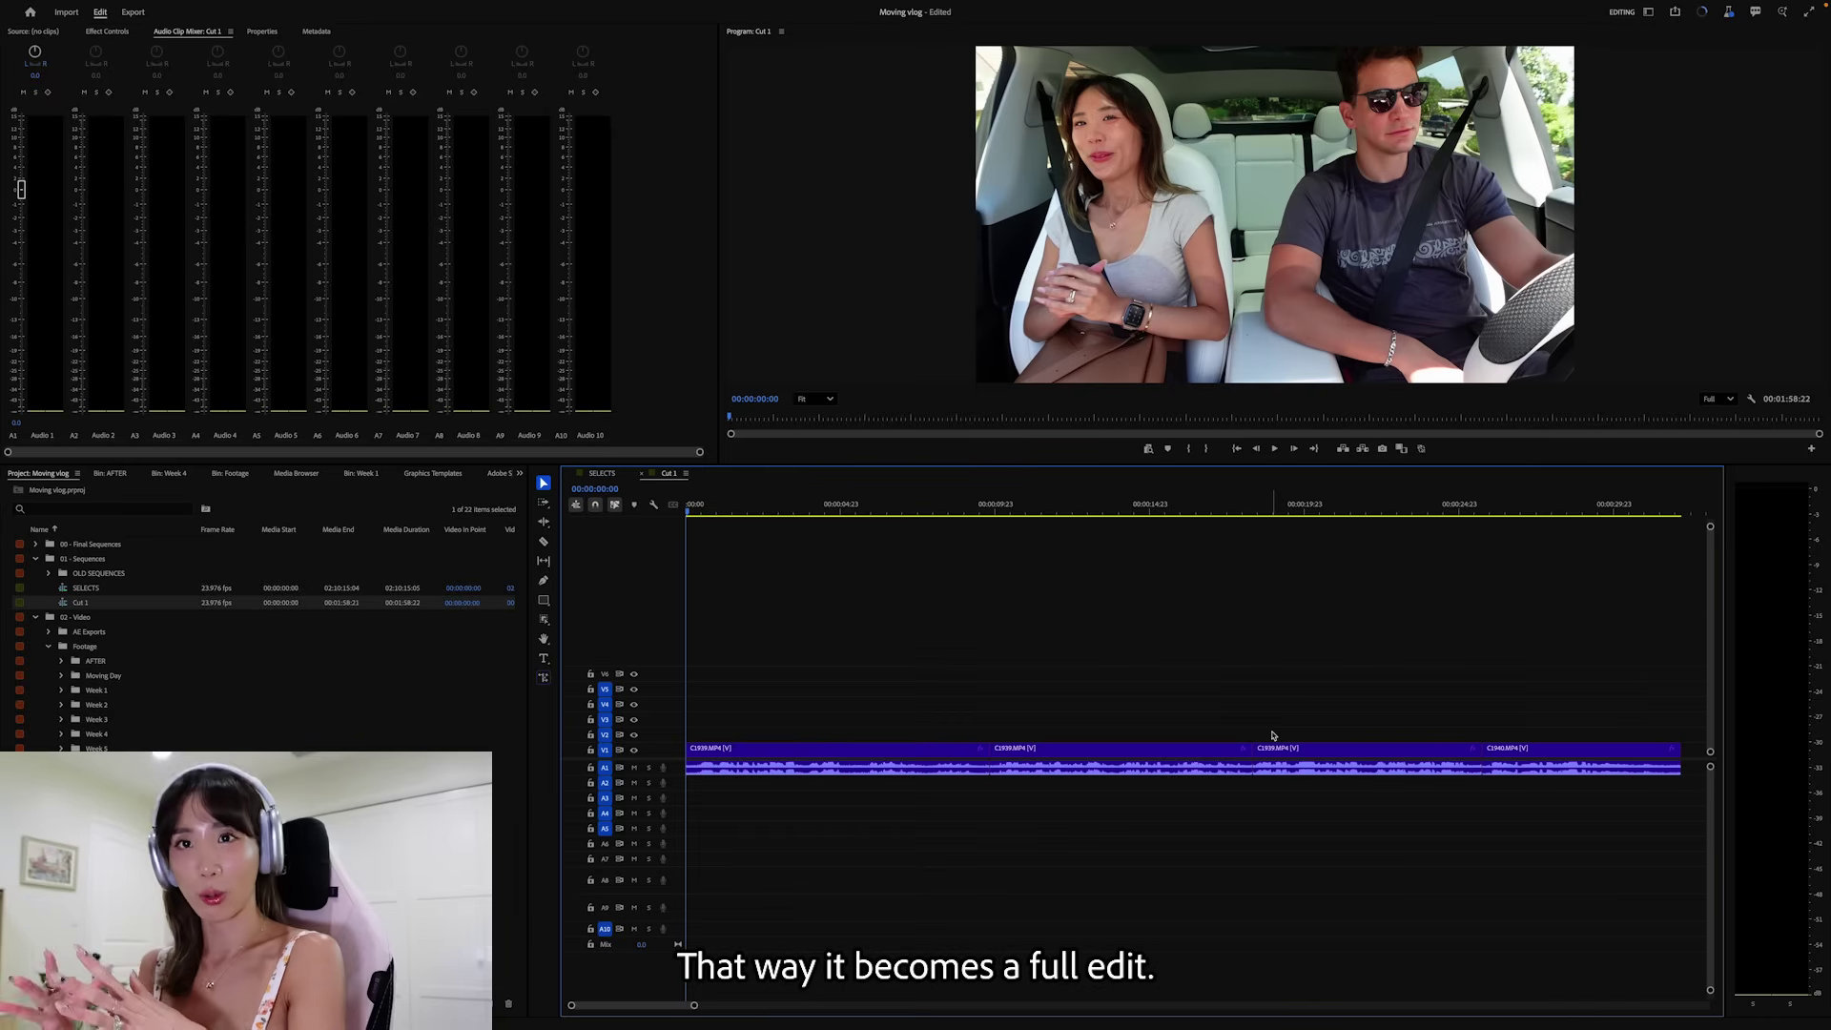
{"action": "key", "text": "space"}
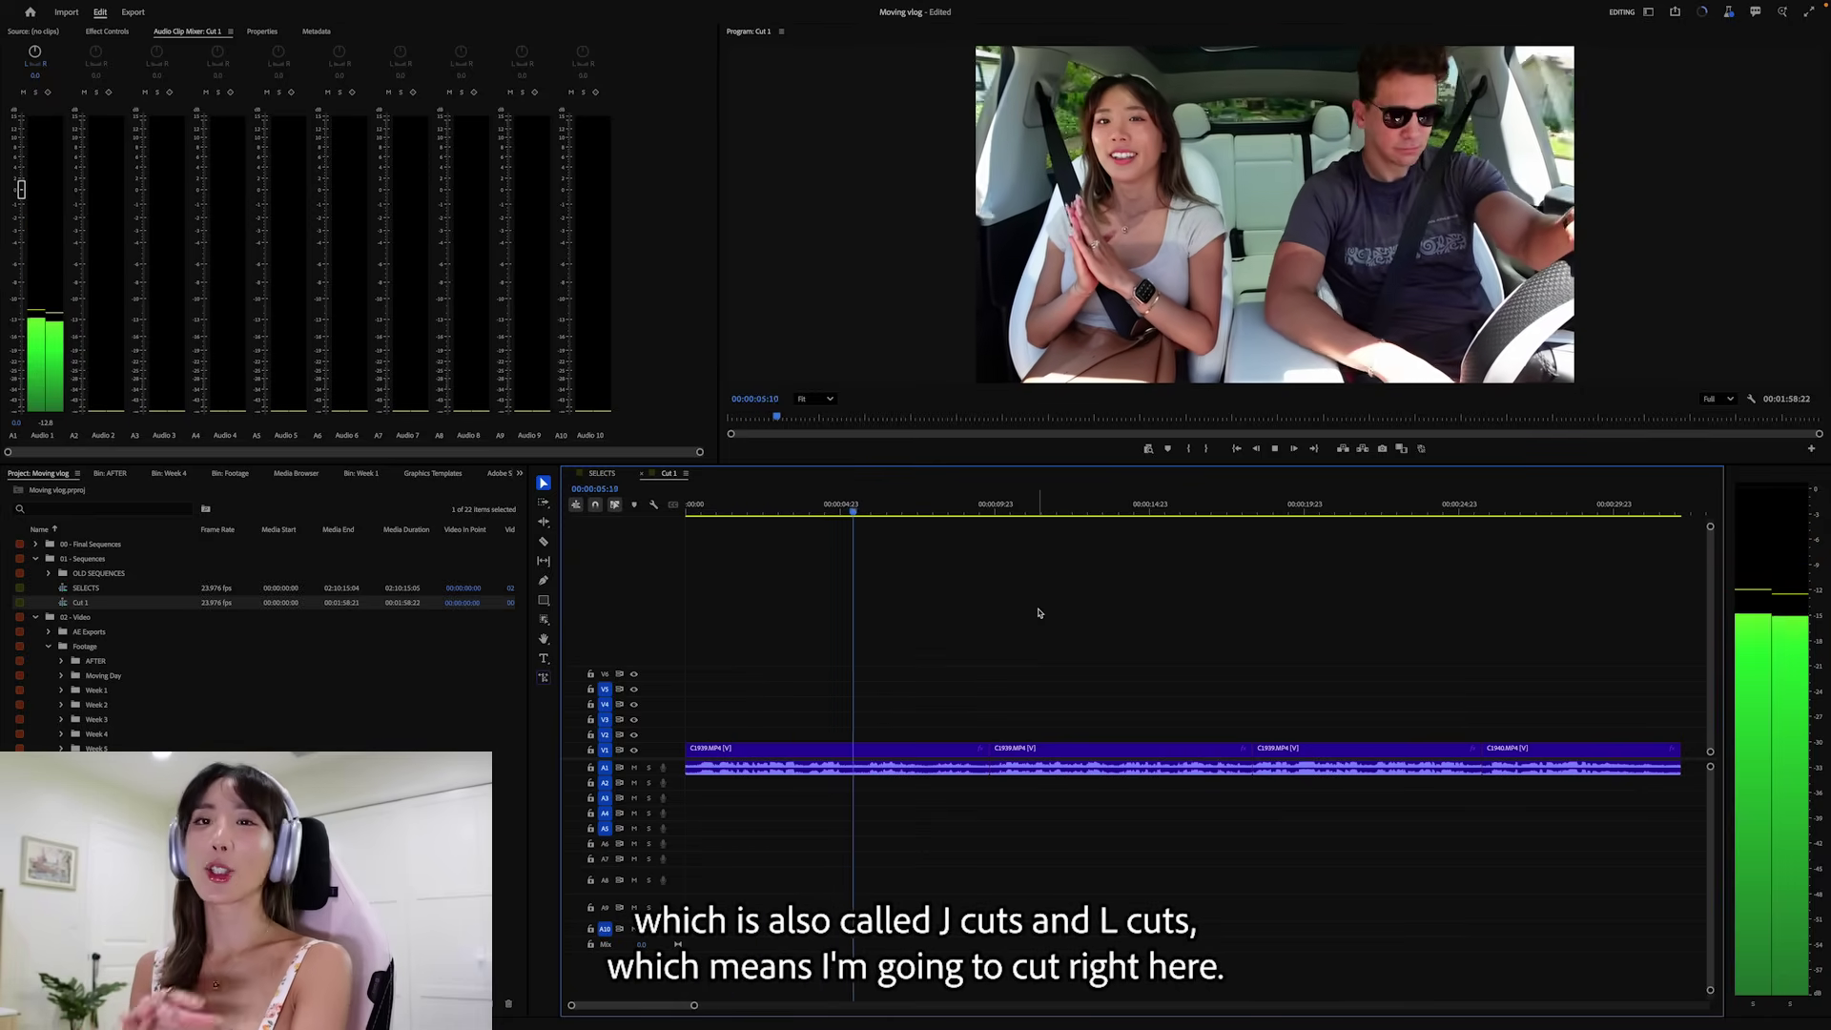
{"action": "key", "text": "c"}
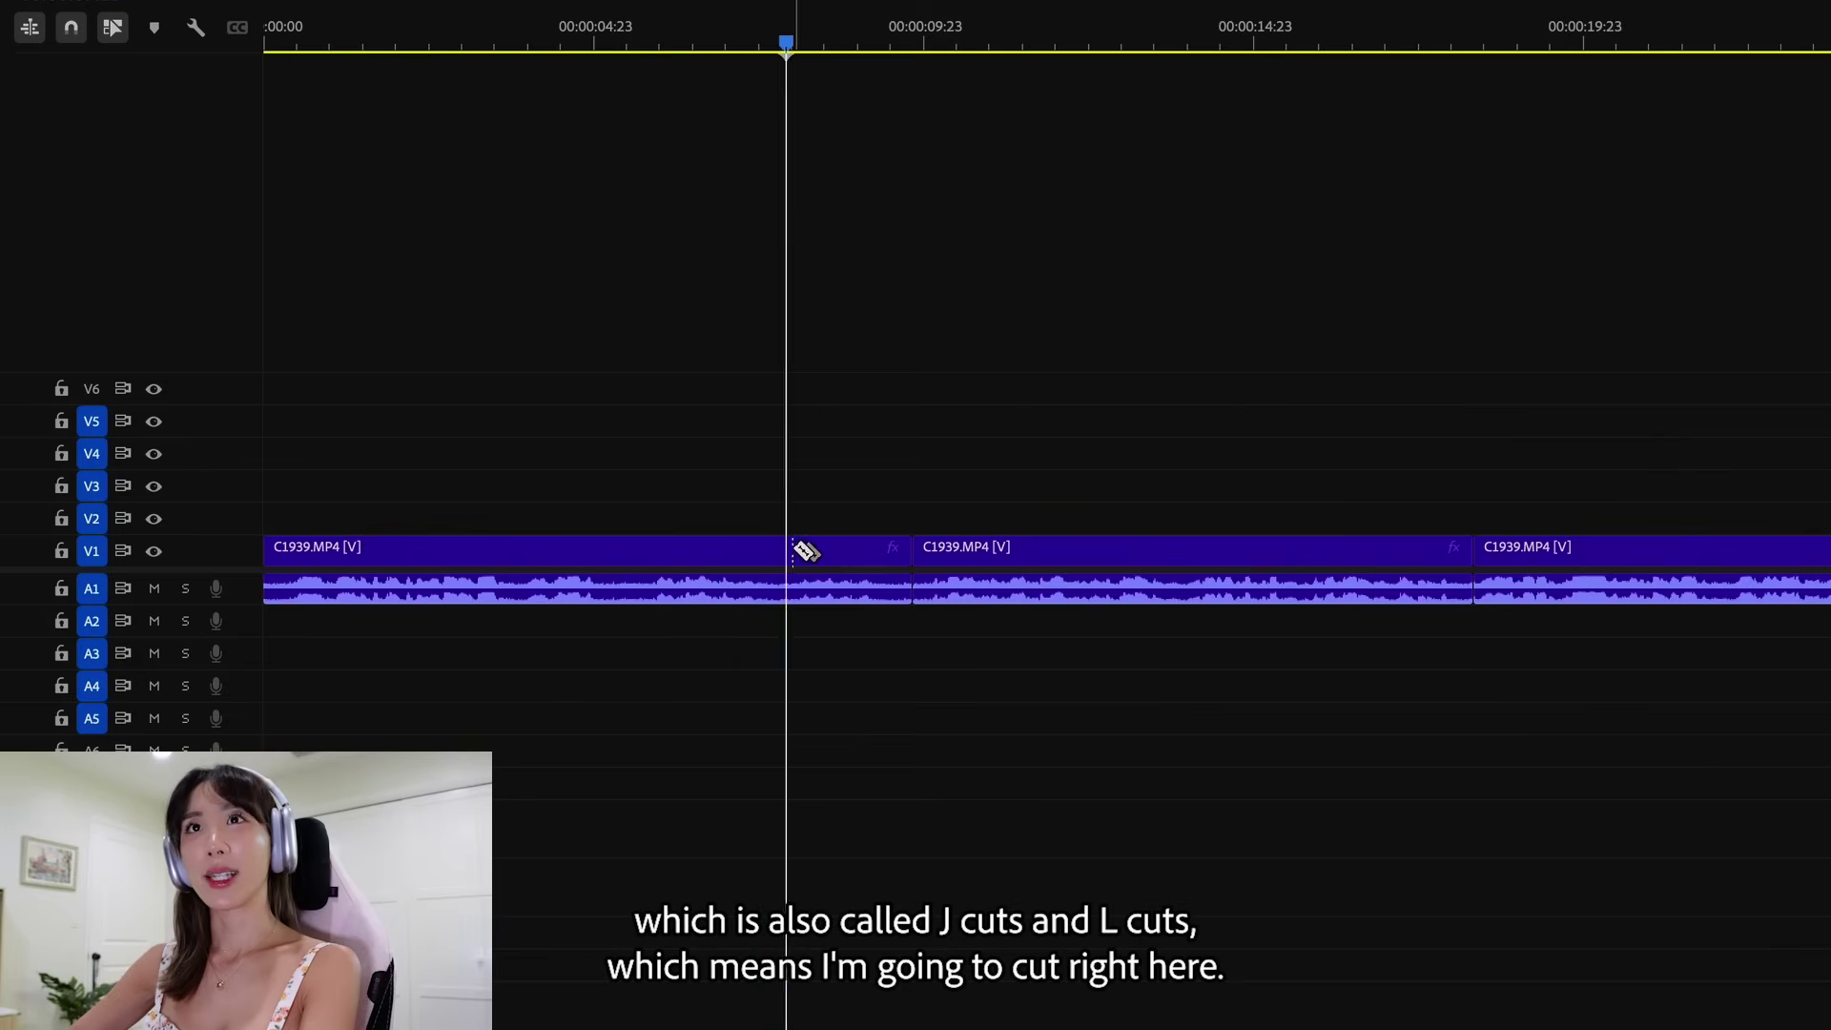
{"action": "left_click", "coordinate": [775, 551]}
{"action": "key", "text": "v"}
{"action": "left_click", "coordinate": [816, 586]}
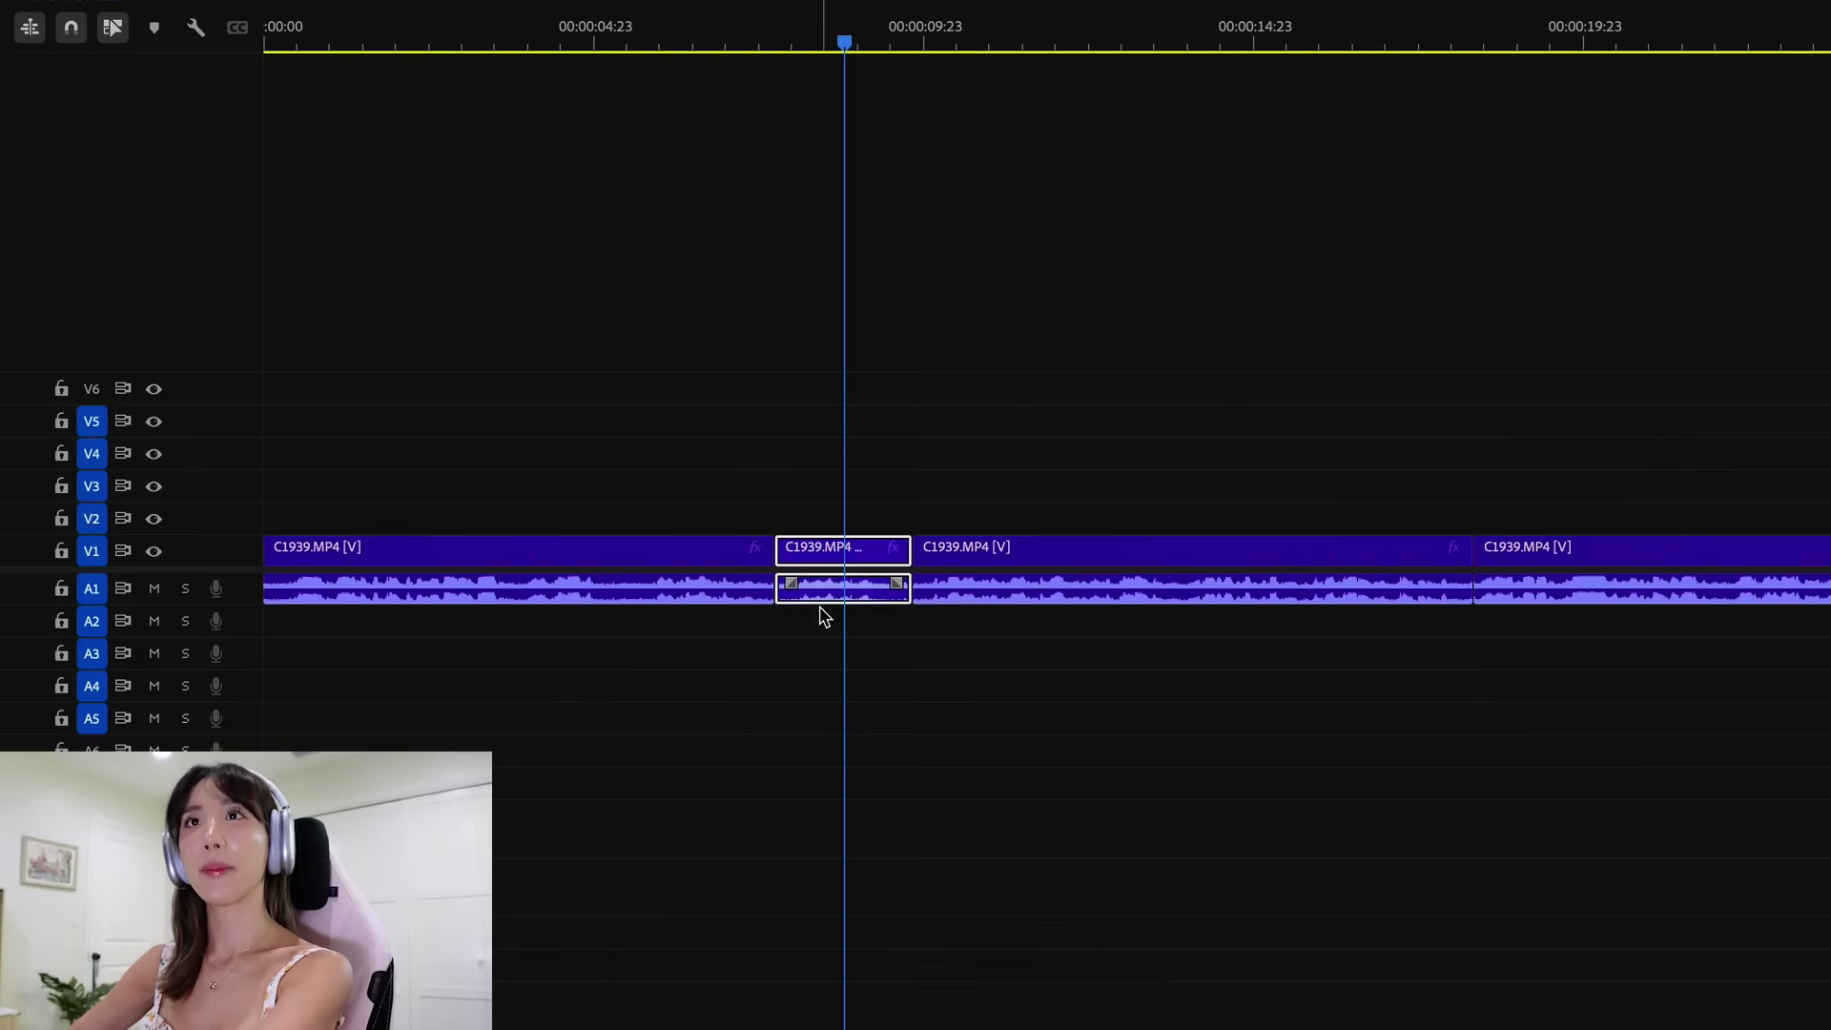
{"action": "key", "text": "Delete"}
- Slide the following C1939 clip left to close the gap and review the new join
{"action": "left_click", "coordinate": [963, 597]}
{"action": "left_click_drag", "start_coordinate": [970, 614], "coordinate": [842, 629]}
{"action": "key", "text": "space"}
{"action": "left_click", "coordinate": [835, 631]}
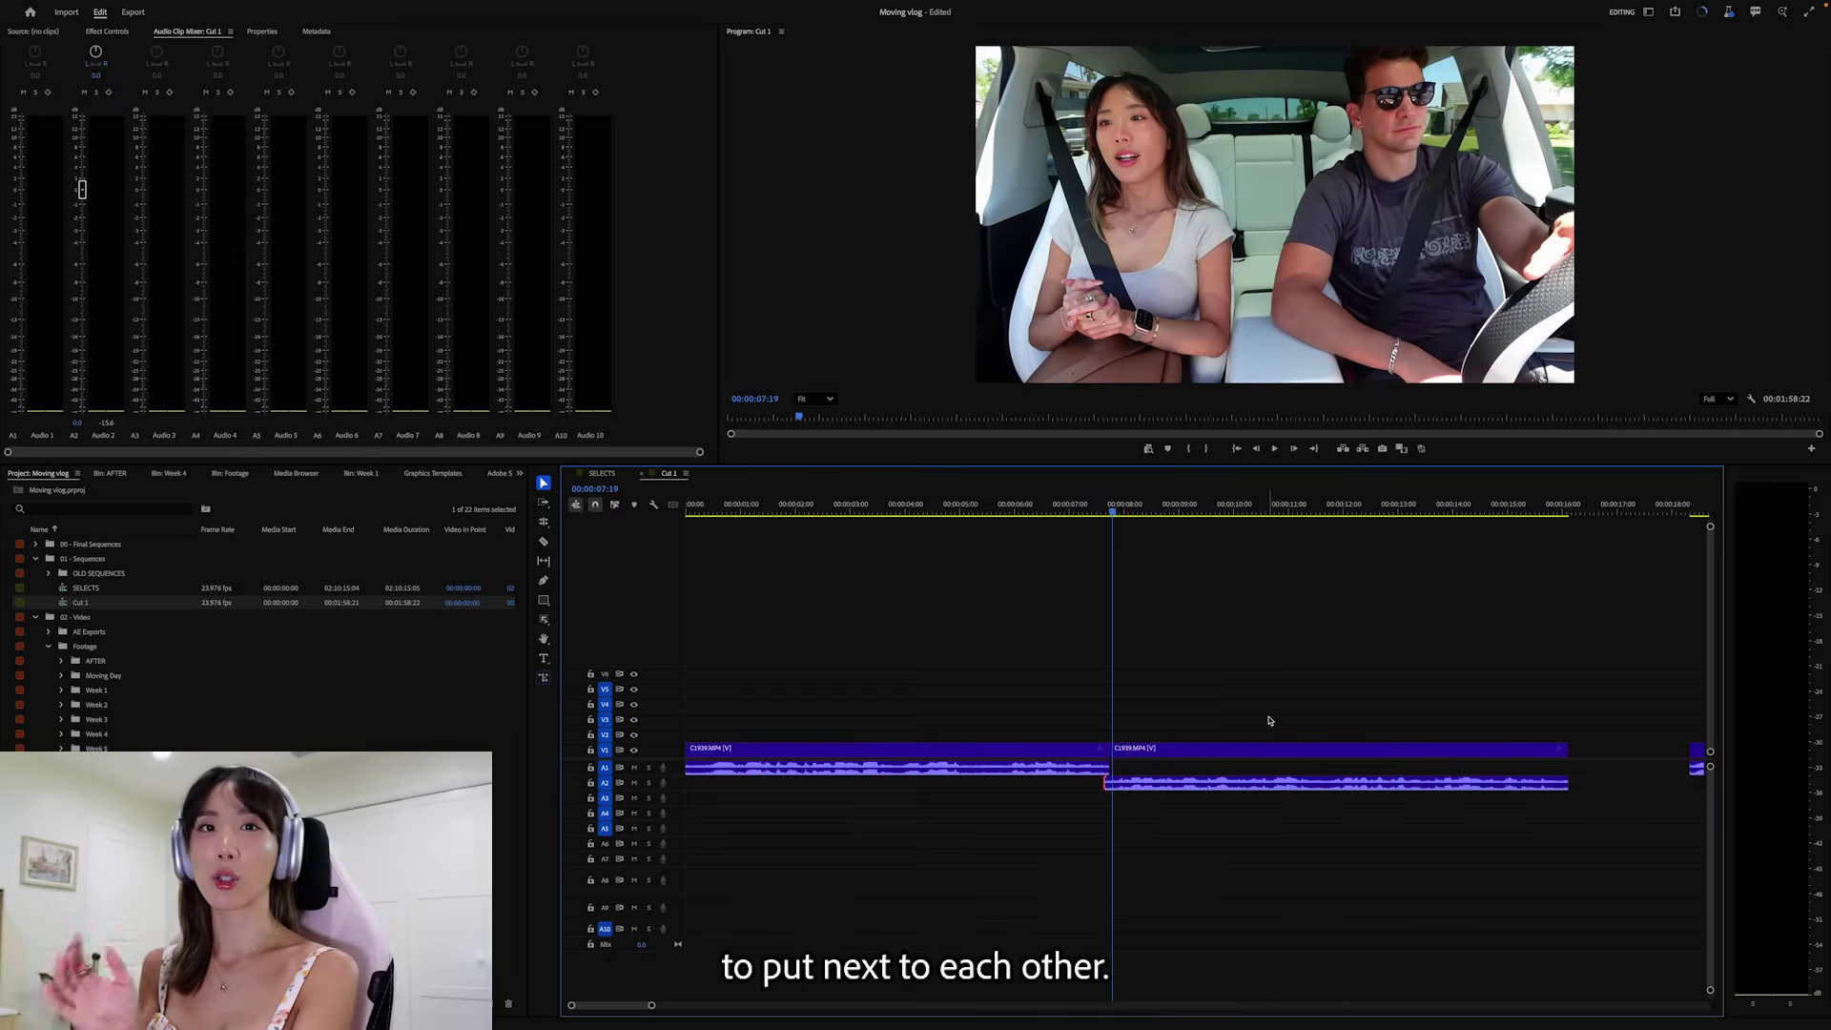
- Ripple out the gap after the second clip and lengthen the next car-clip edit by four frames
{"action": "left_click", "coordinate": [1562, 510]}
{"action": "key", "text": "b"}
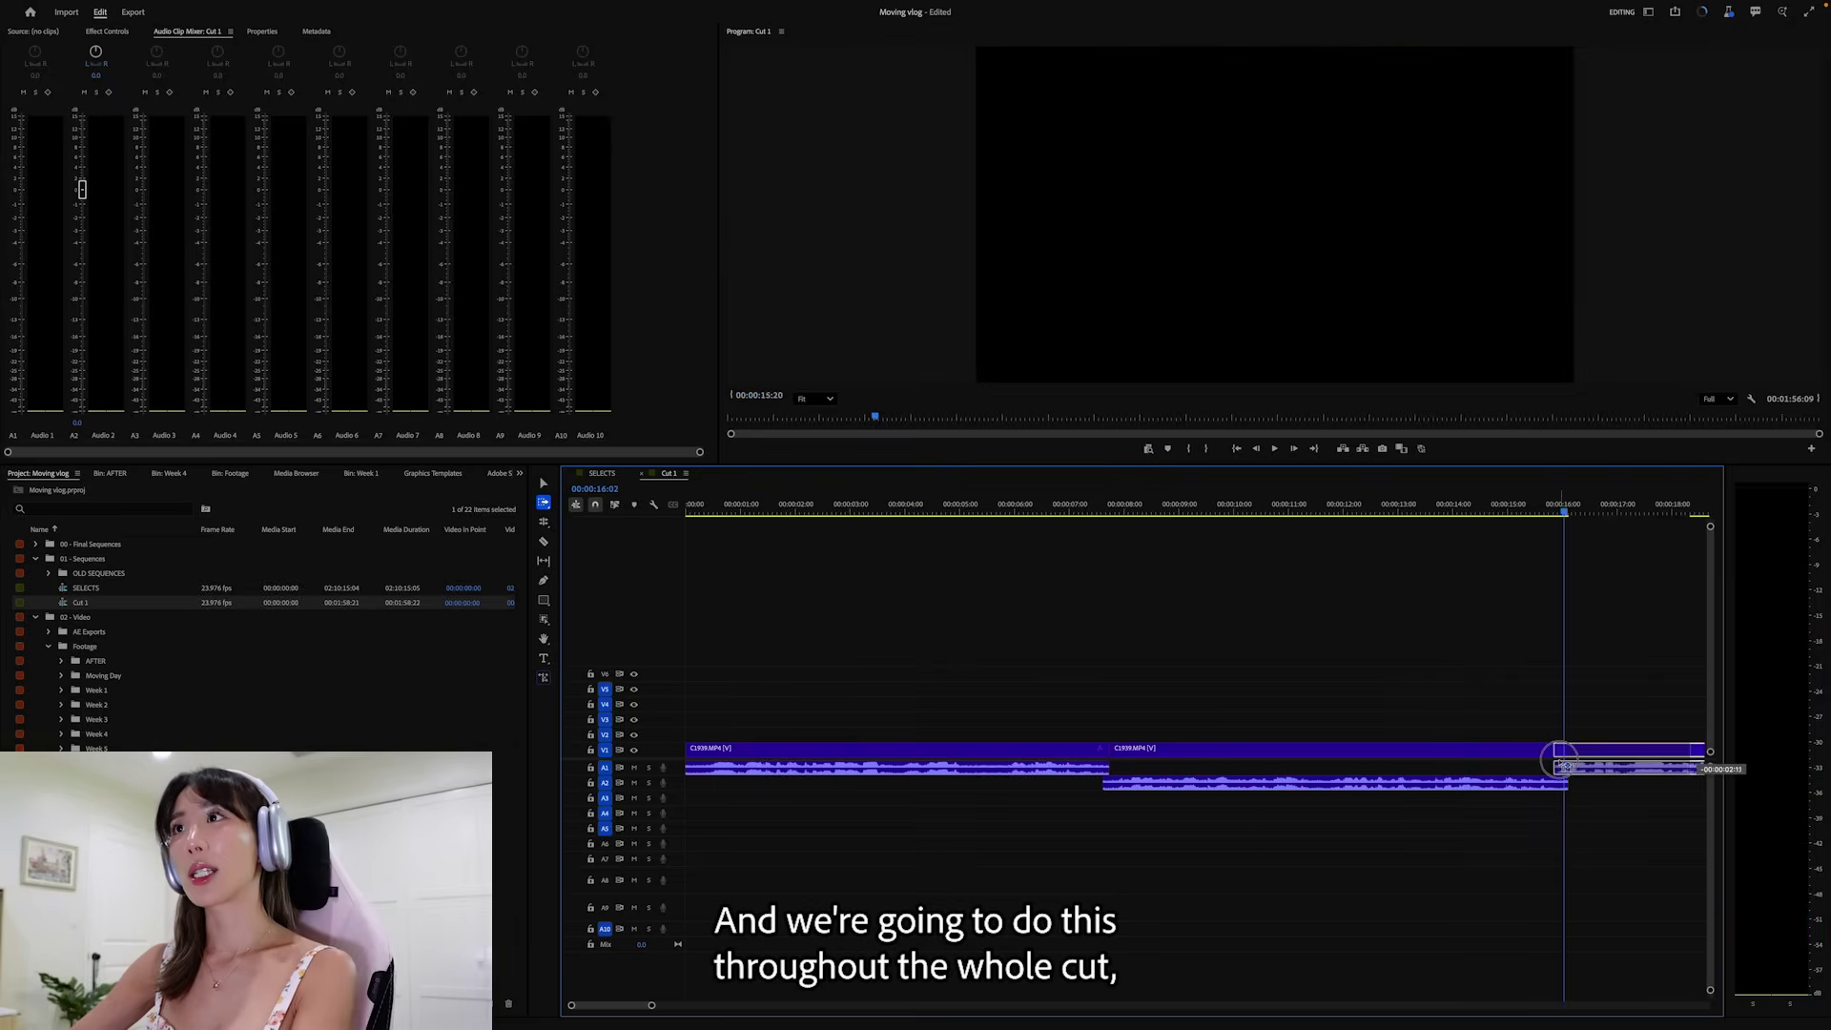
{"action": "key", "text": "w"}
{"action": "key", "text": "Down"}
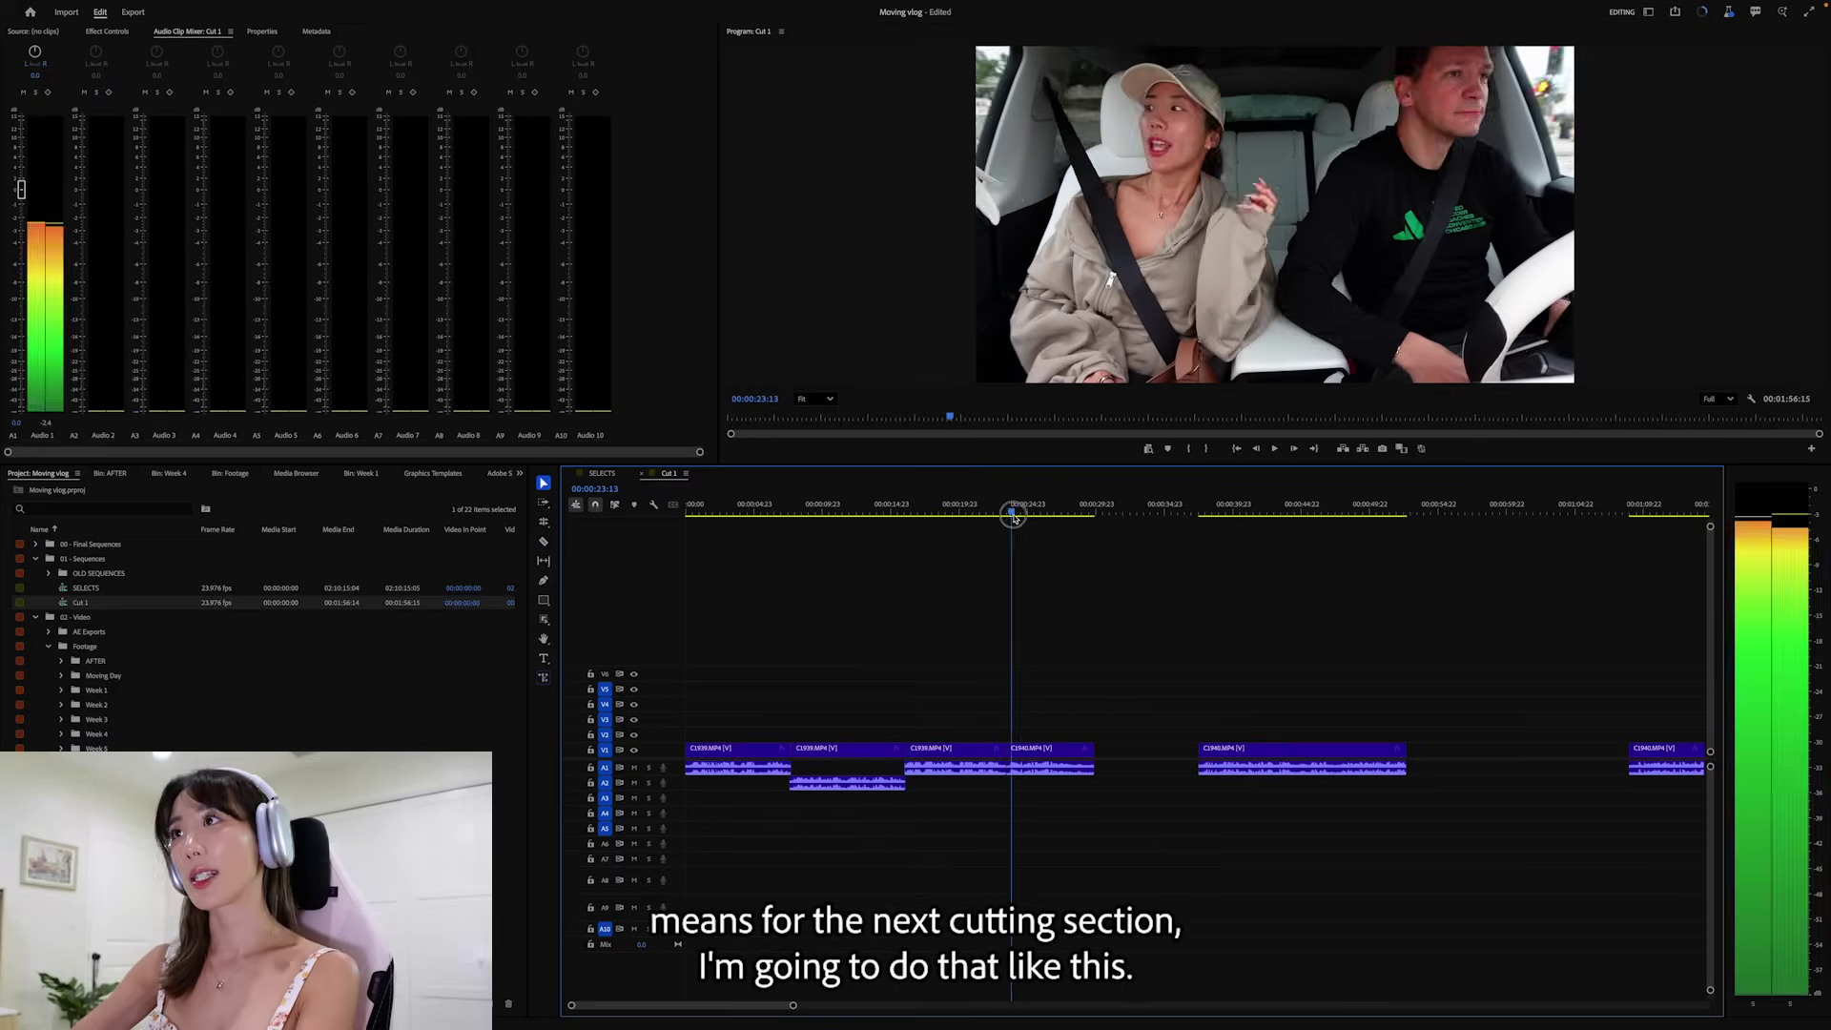
{"action": "key", "text": "="}
{"action": "left_click_drag", "start_coordinate": [1198, 747], "coordinate": [1192, 747]}
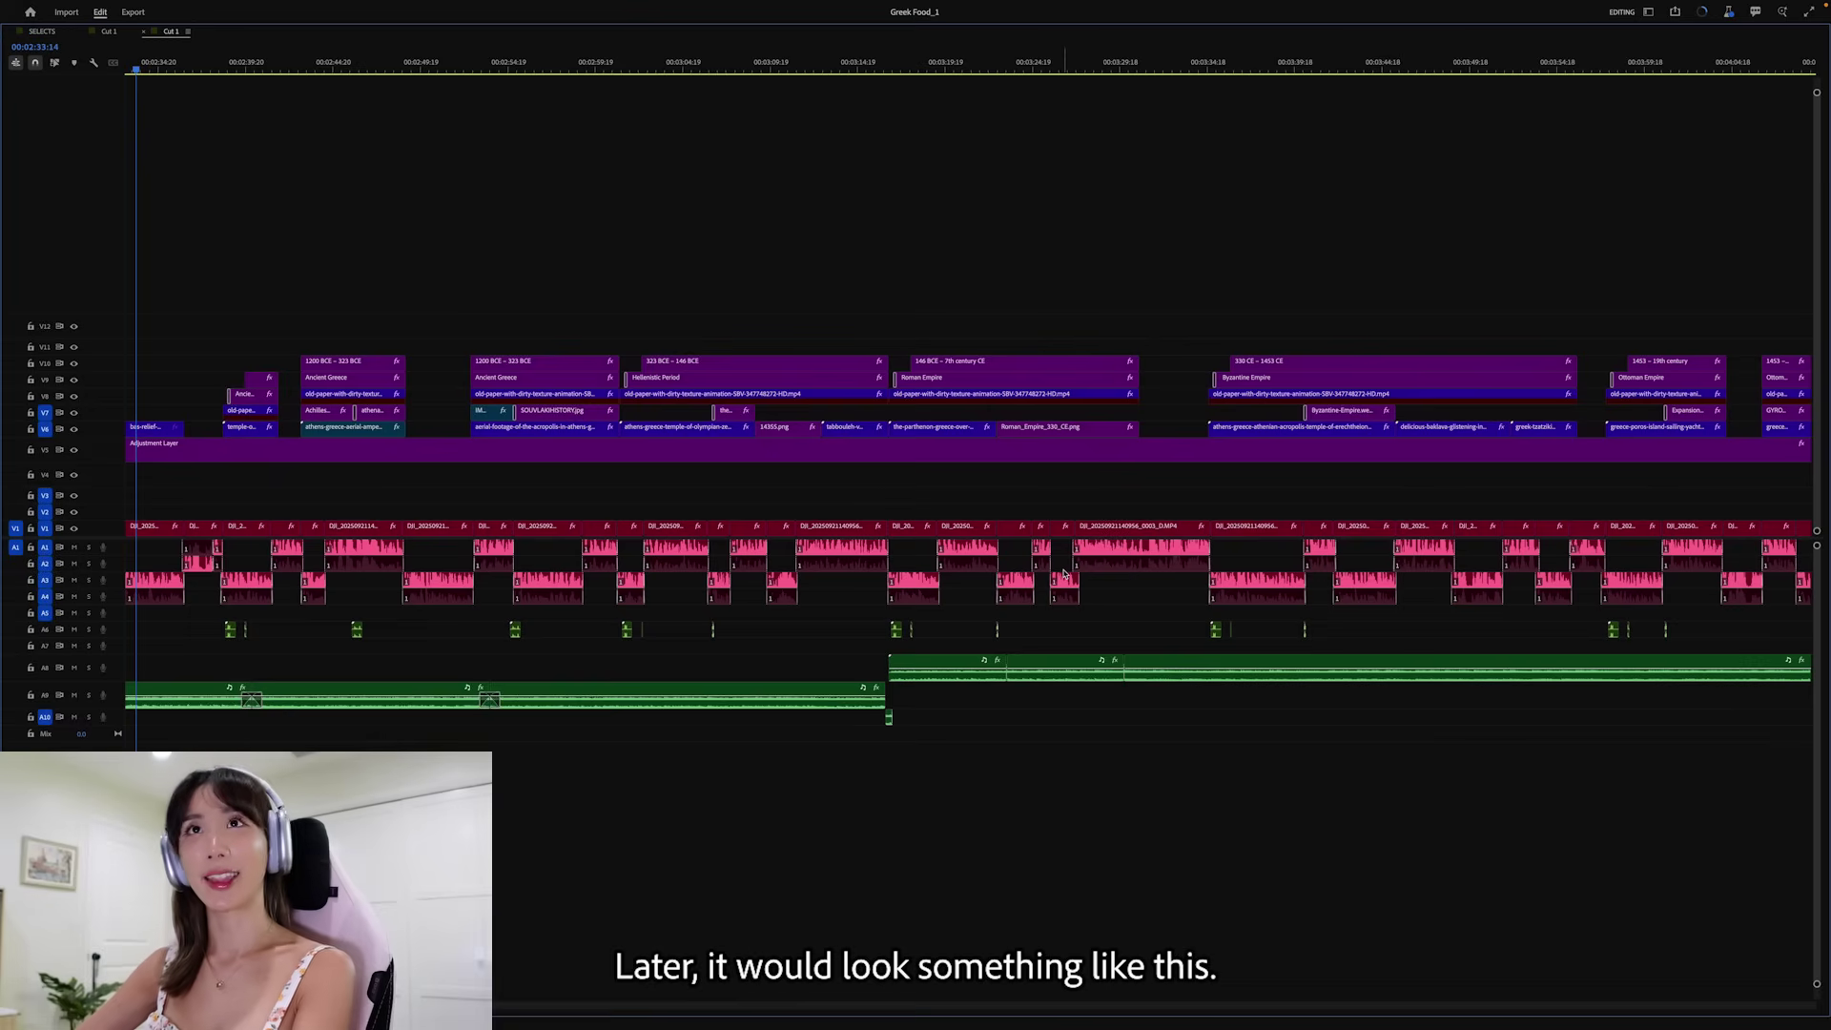
- Zoom in around the playhead and scroll through the Greek Food_1 timeline's stacked layers
{"action": "key", "text": "="}
{"action": "key", "text": "="}
{"action": "key", "text": "="}
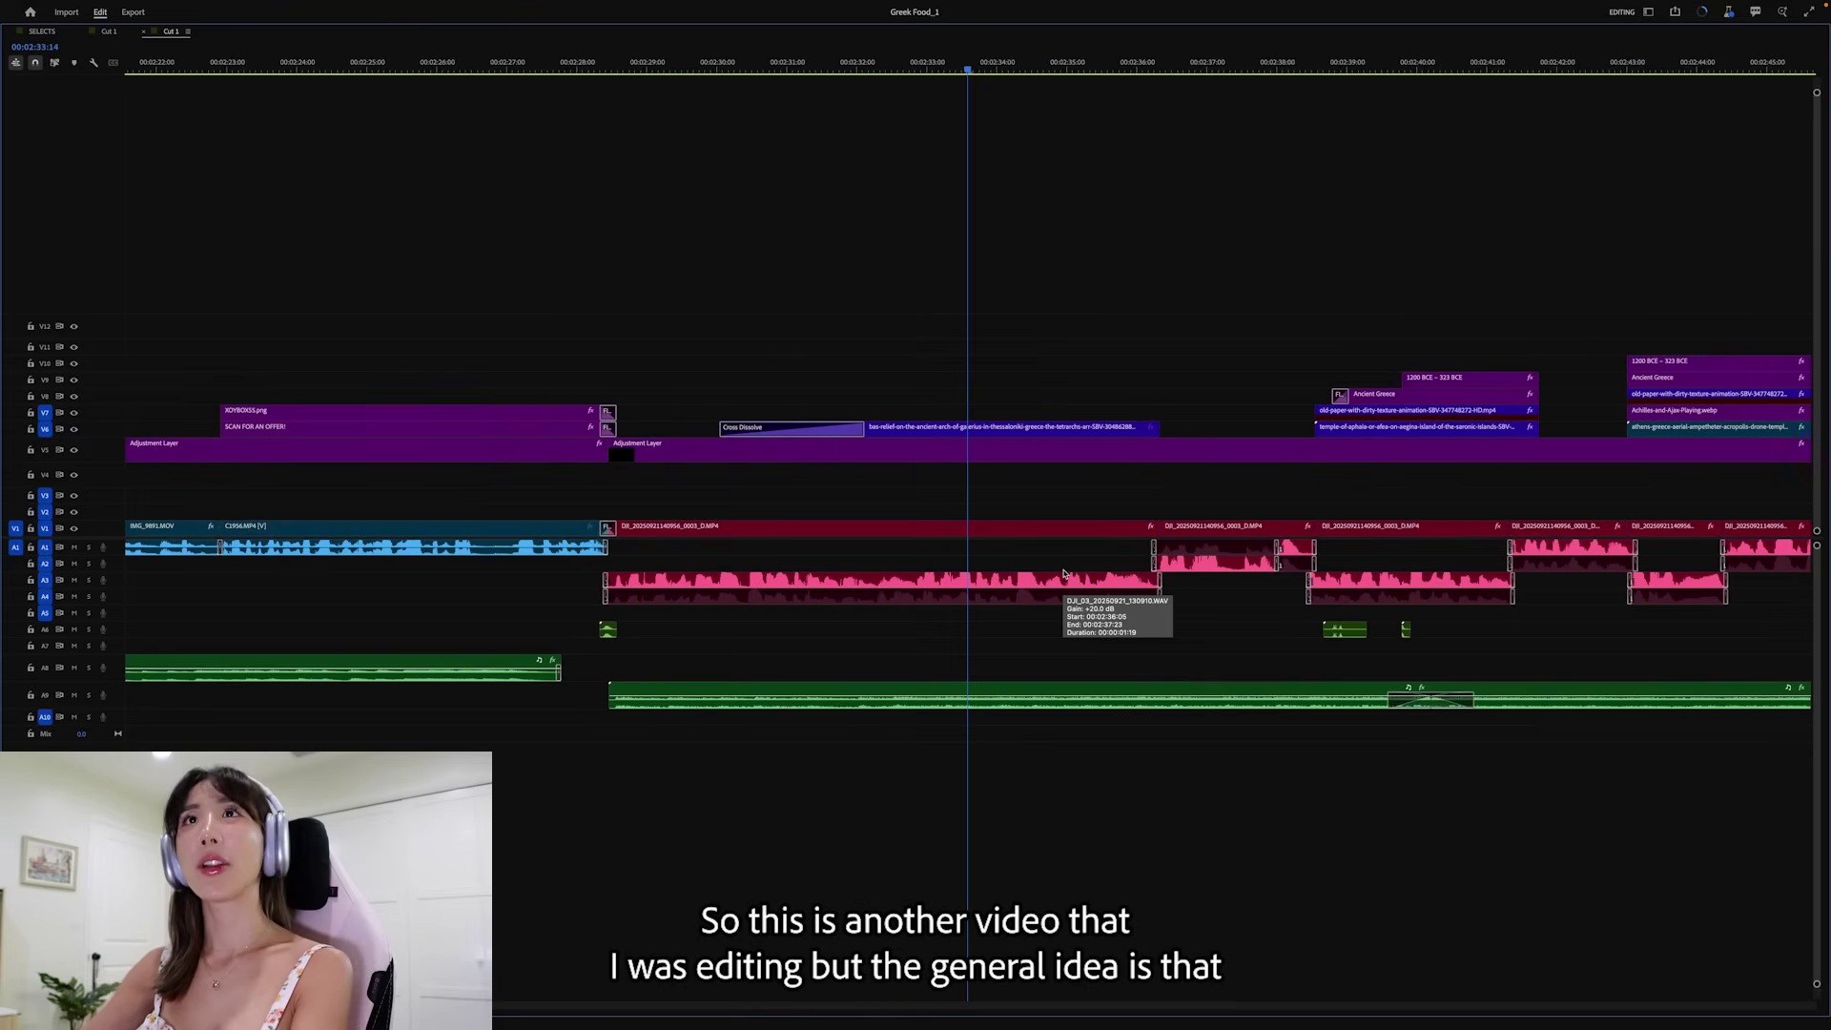
{"action": "scroll", "coordinate": [878, 1000], "scroll_direction": "down", "scroll_amount": 5}
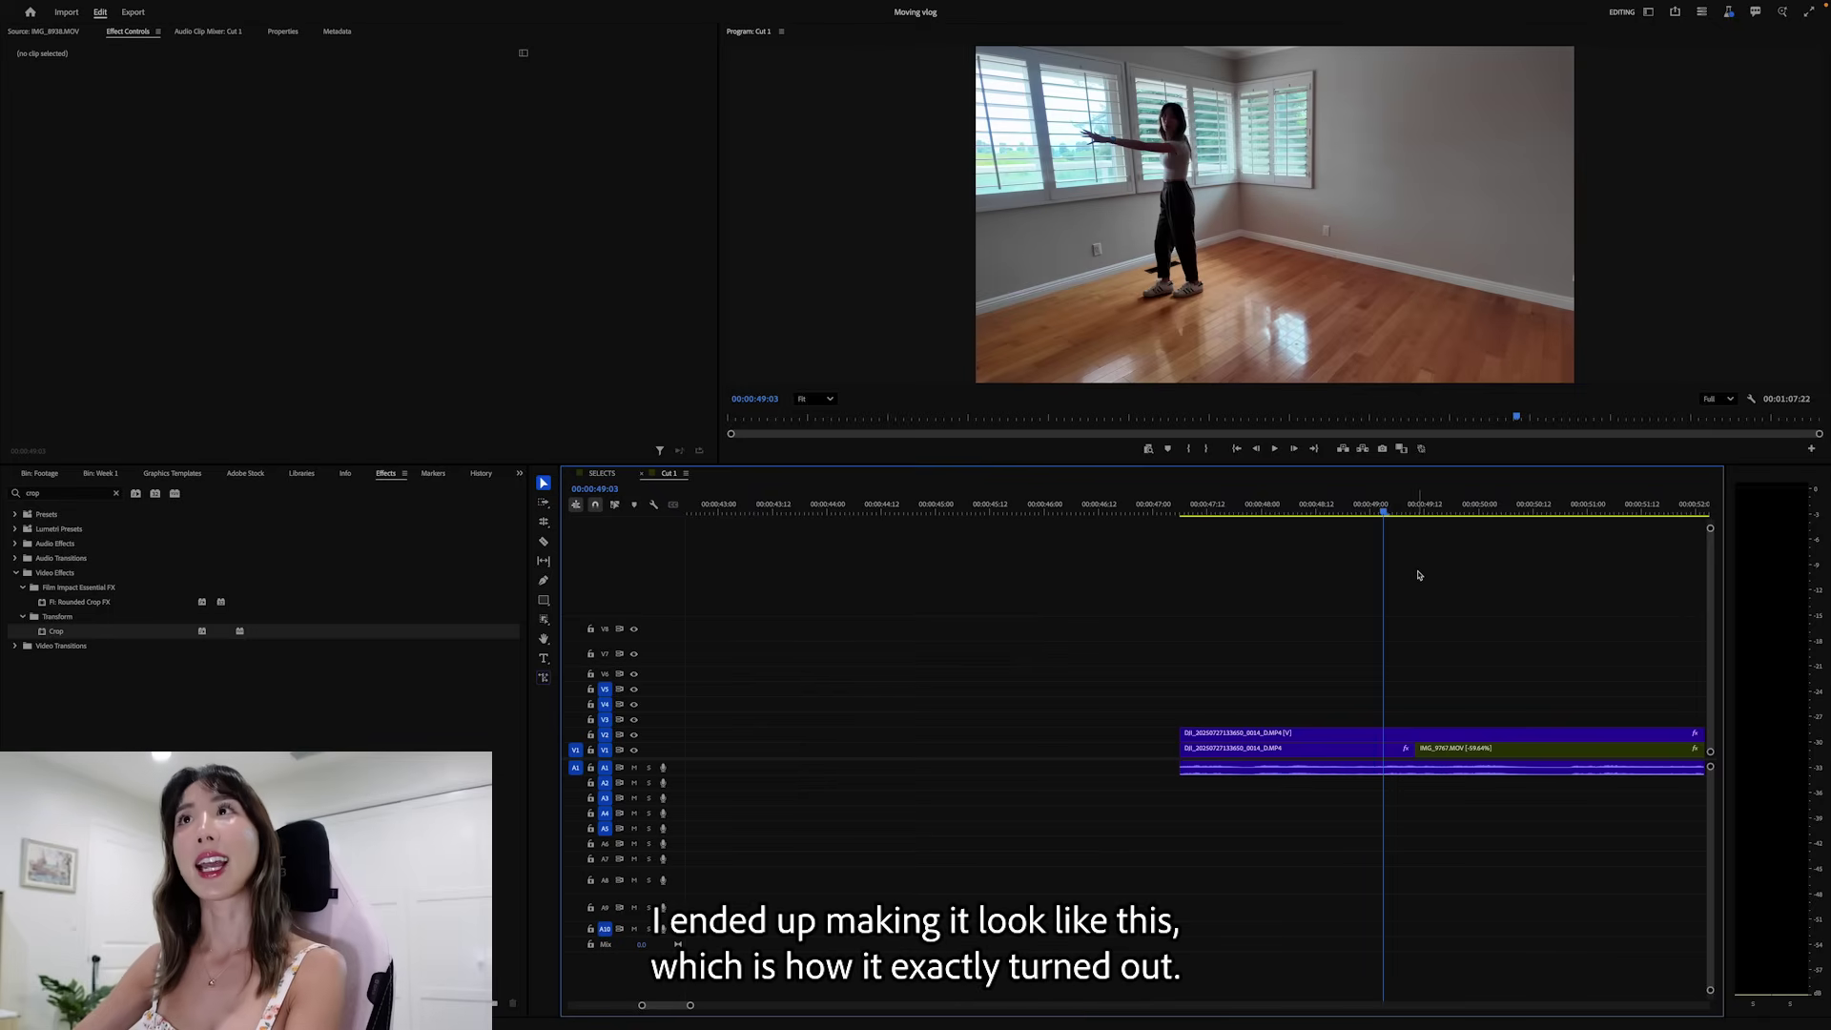
- Scrub the empty-room shot to a start frame and pen-trace mask points down the woman's leg around her shoe
{"action": "key", "text": "space"}
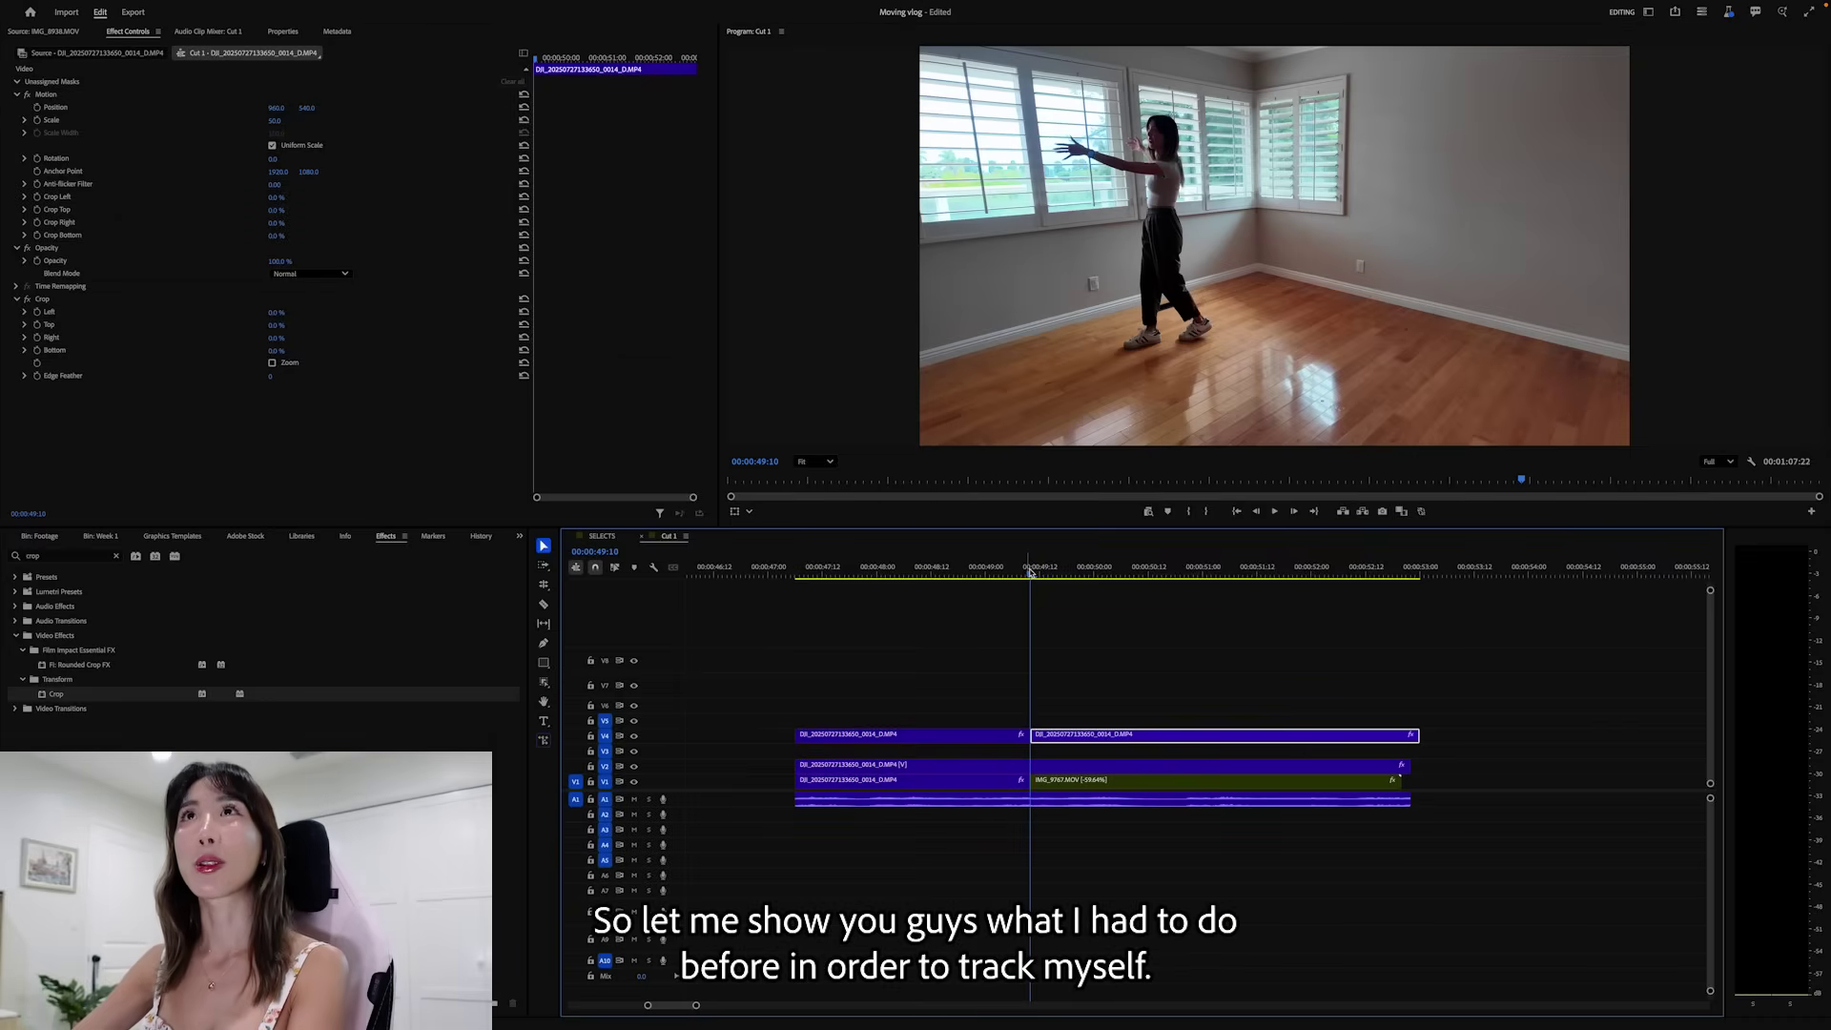
{"action": "mouse_move", "coordinate": [1030, 570]}
{"action": "left_mouse_down"}
{"action": "mouse_move", "coordinate": [1173, 572]}
{"action": "mouse_move", "coordinate": [1030, 584]}
{"action": "left_mouse_up"}
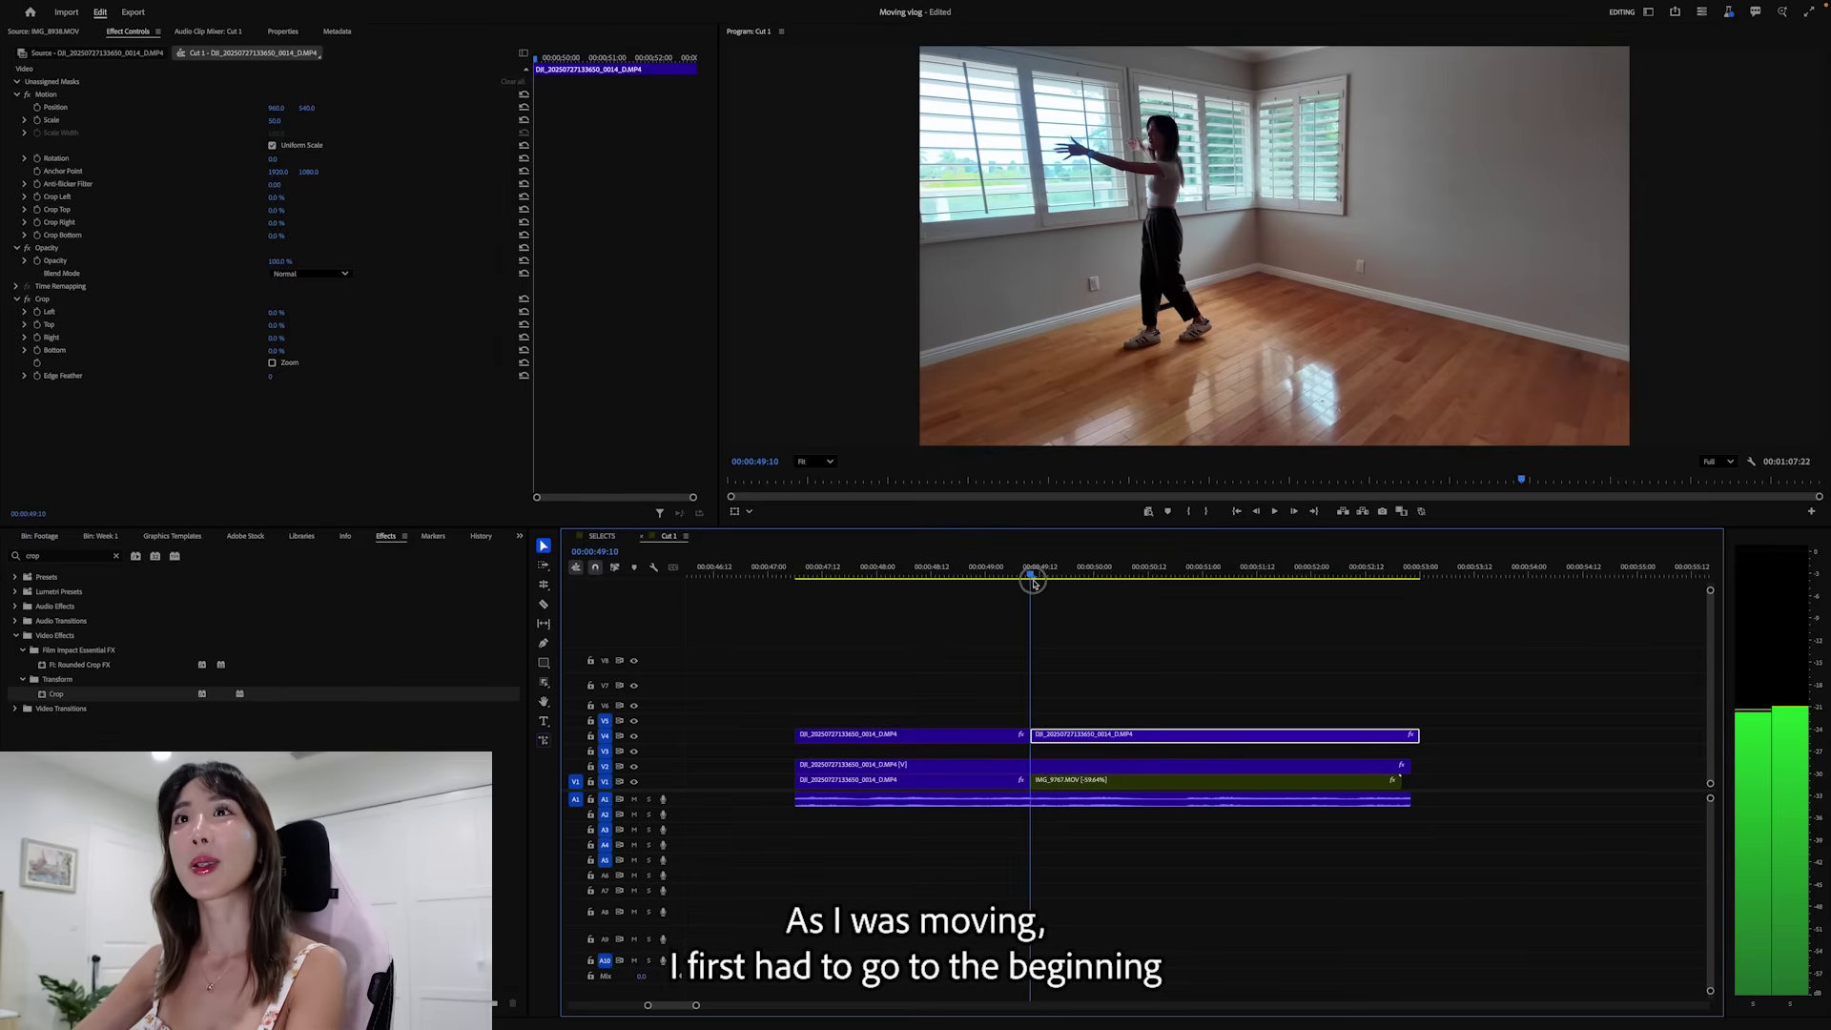
{"action": "left_click", "coordinate": [545, 697]}
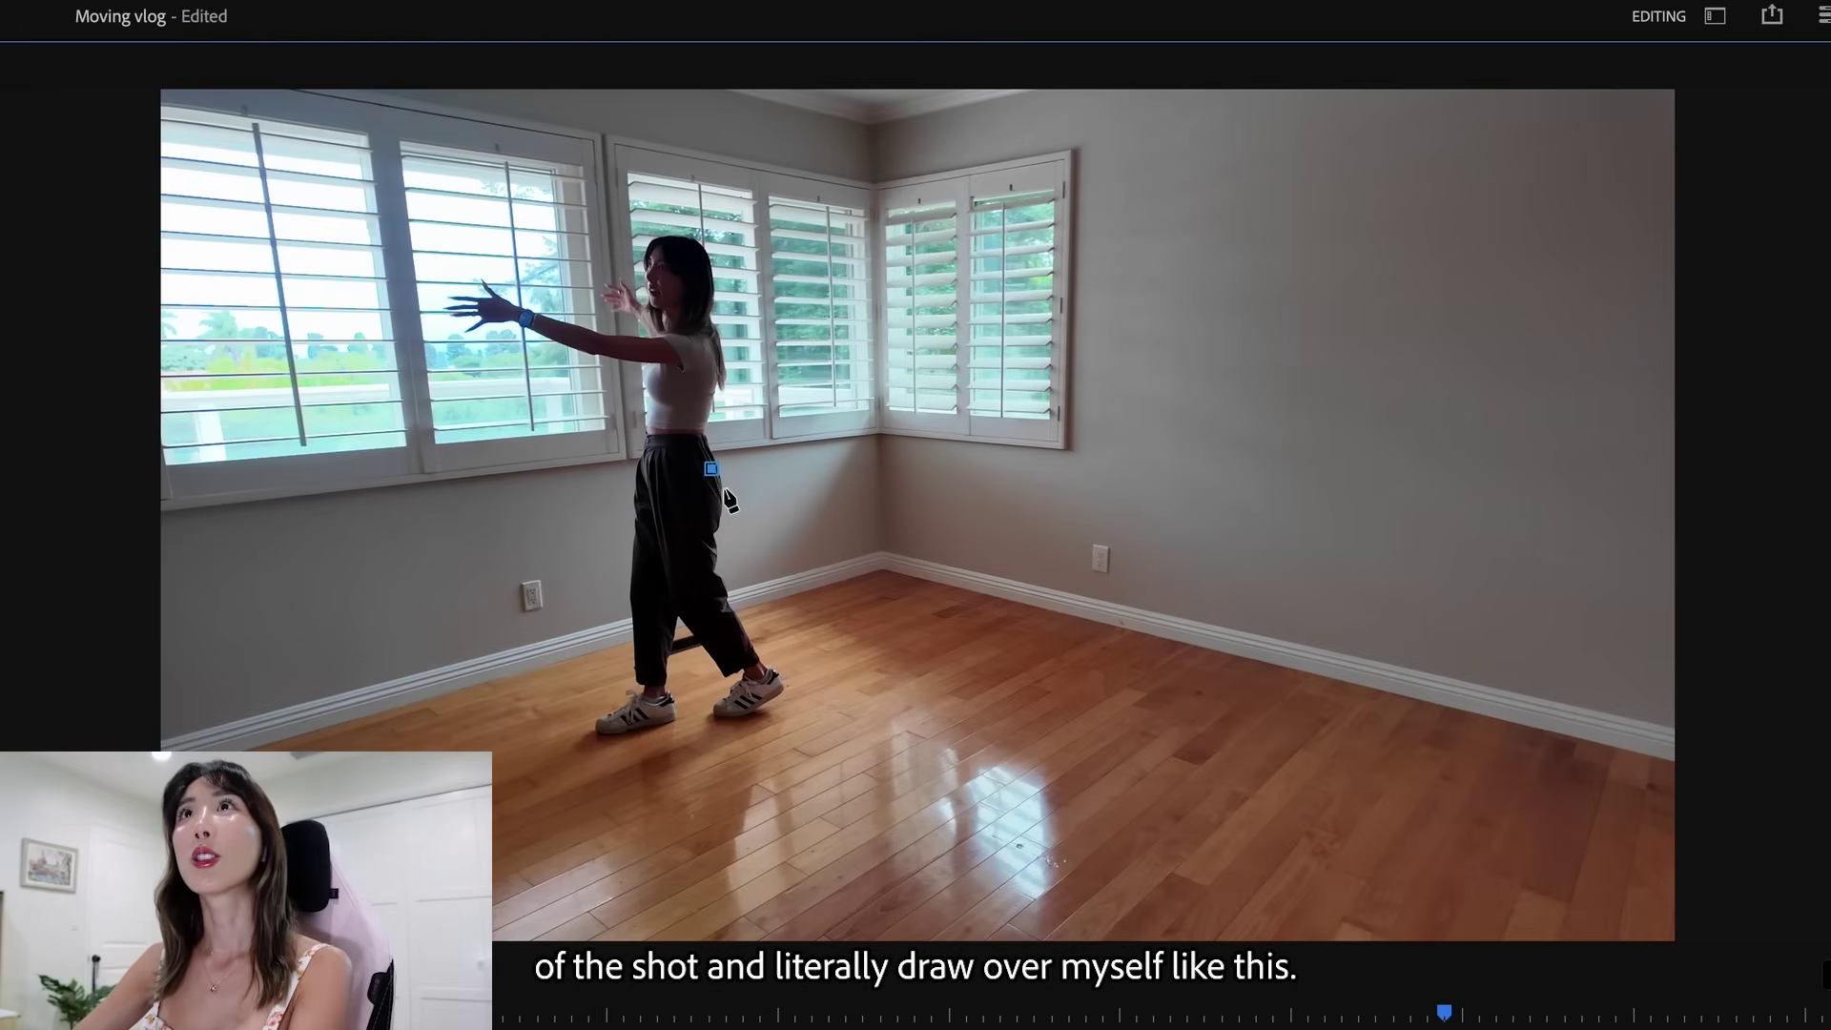
{"action": "left_click", "coordinate": [731, 598]}
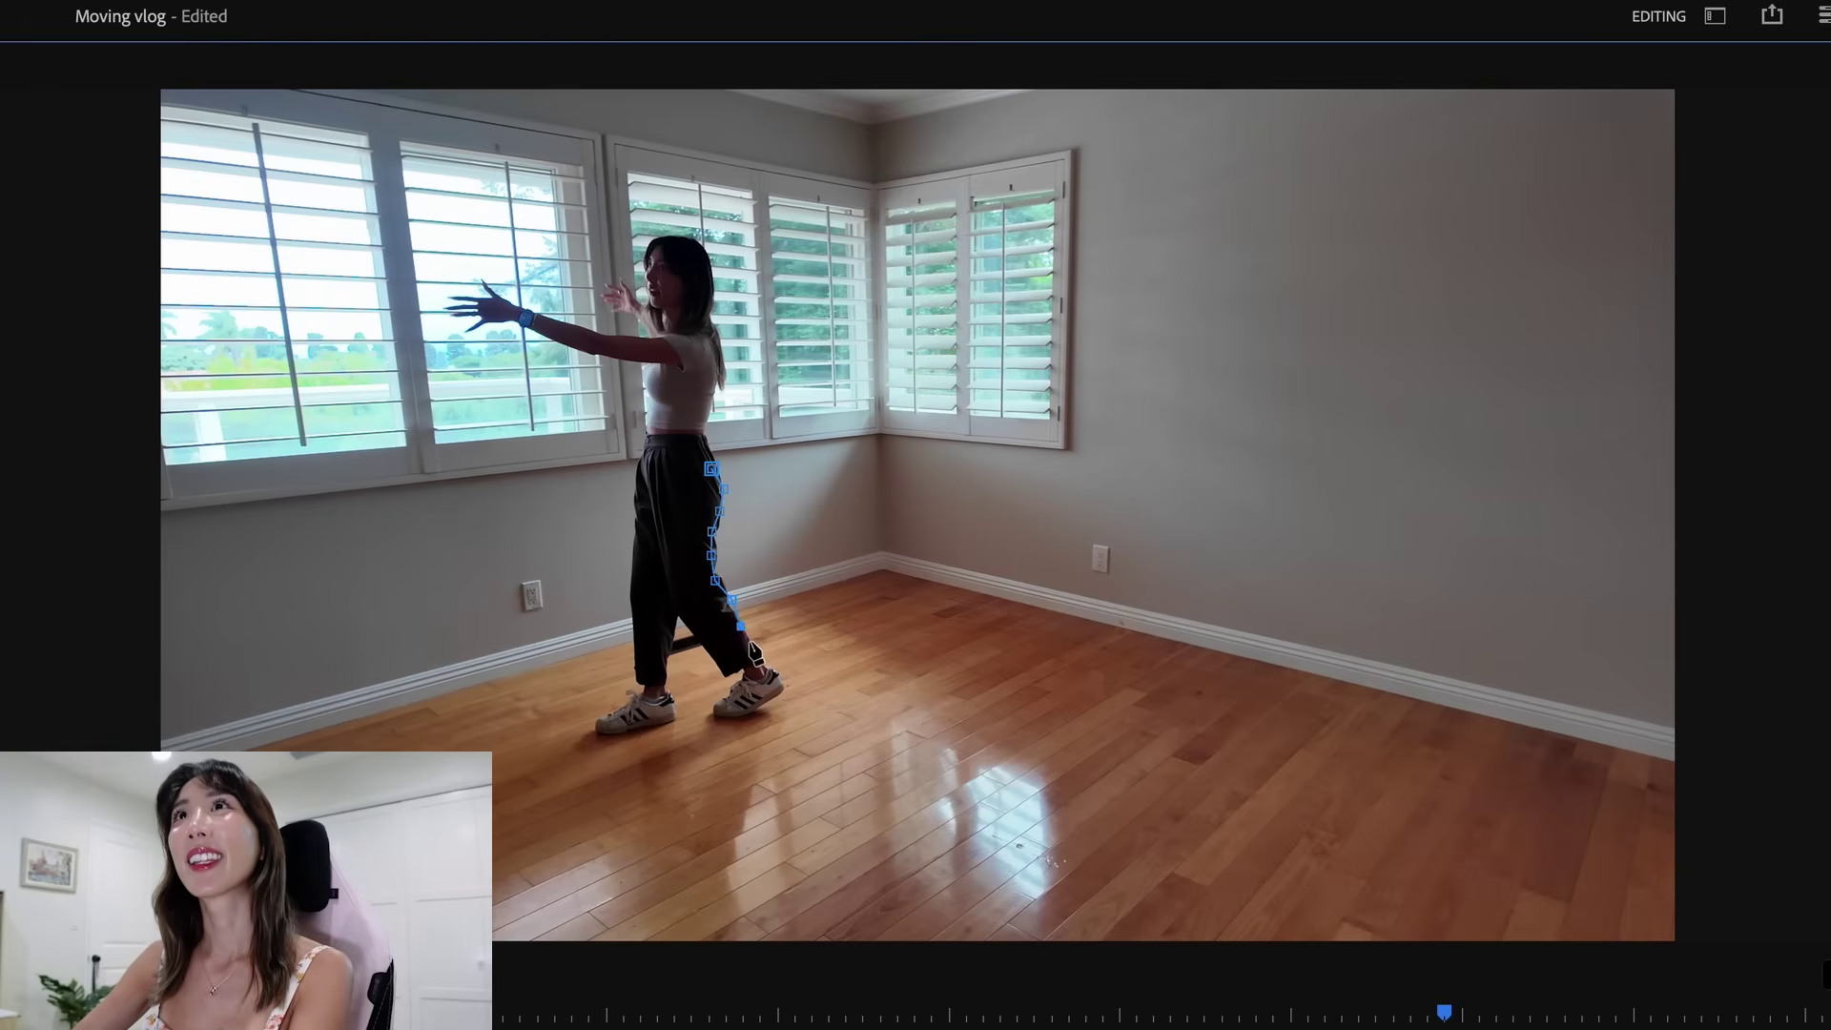
{"action": "left_click", "coordinate": [748, 641]}
{"action": "left_click", "coordinate": [784, 693]}
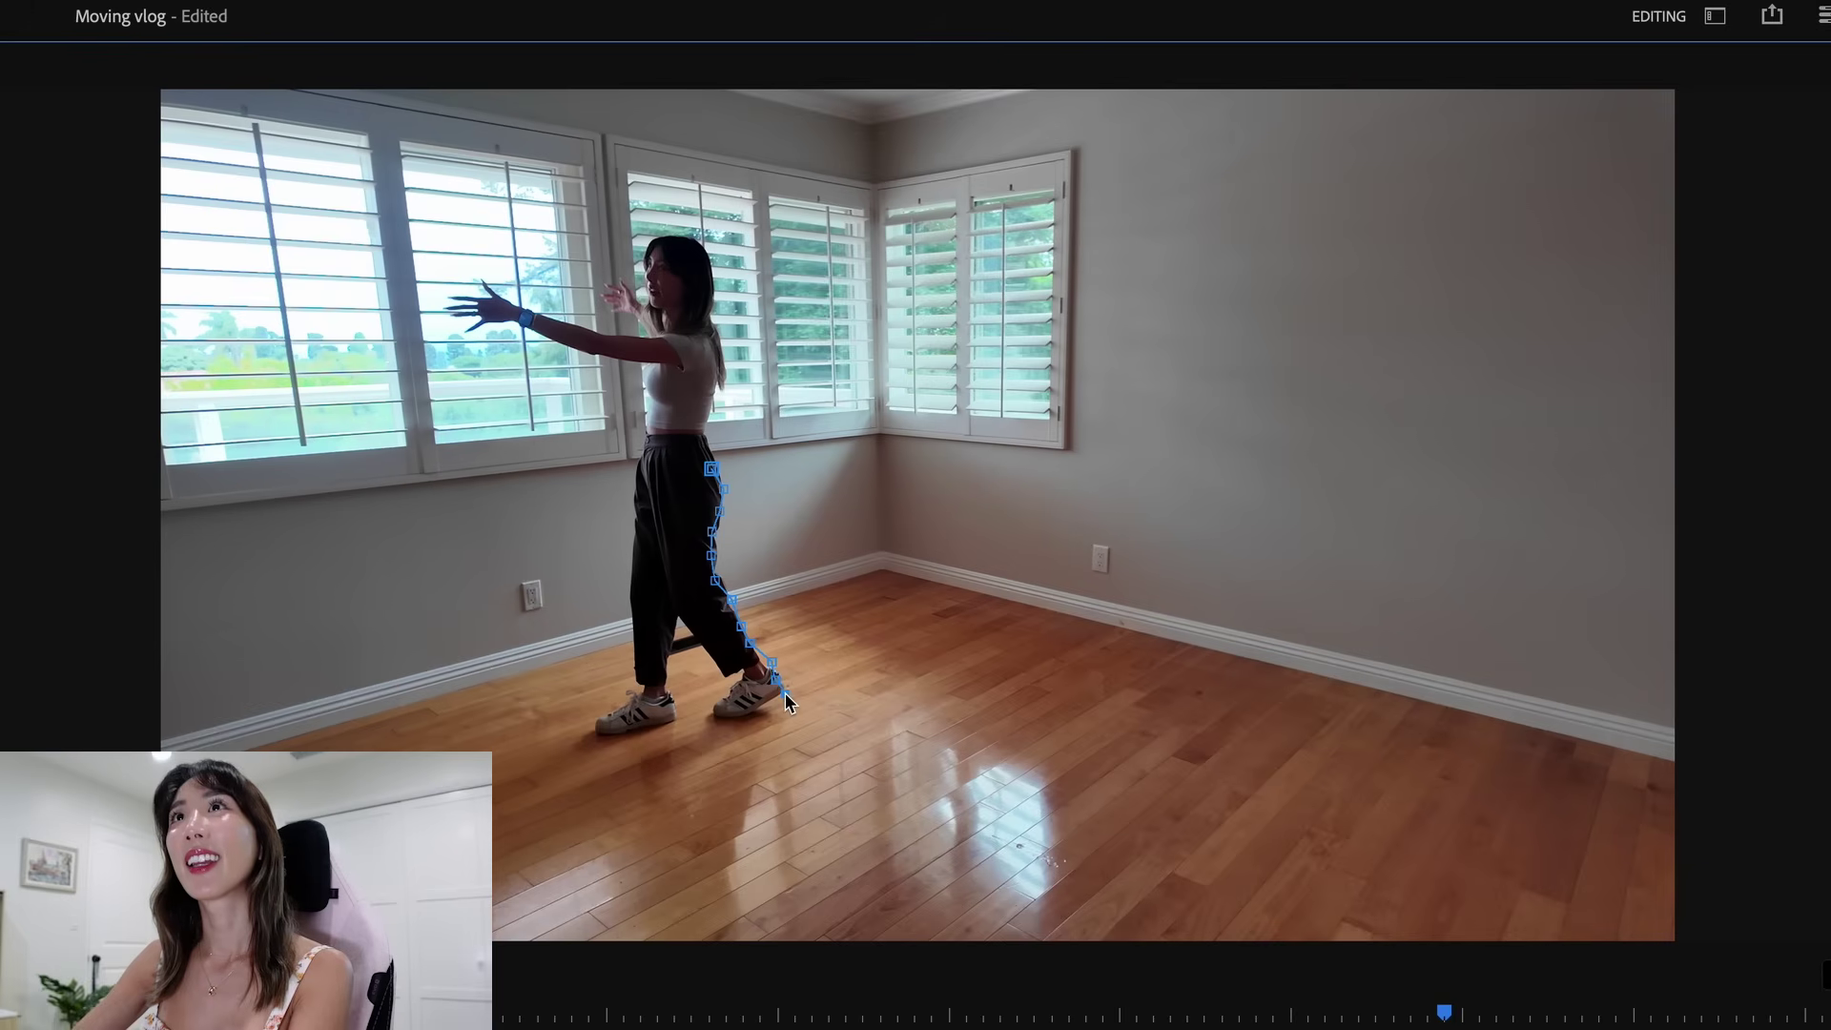
{"action": "left_click", "coordinate": [756, 706]}
{"action": "left_click", "coordinate": [714, 711]}
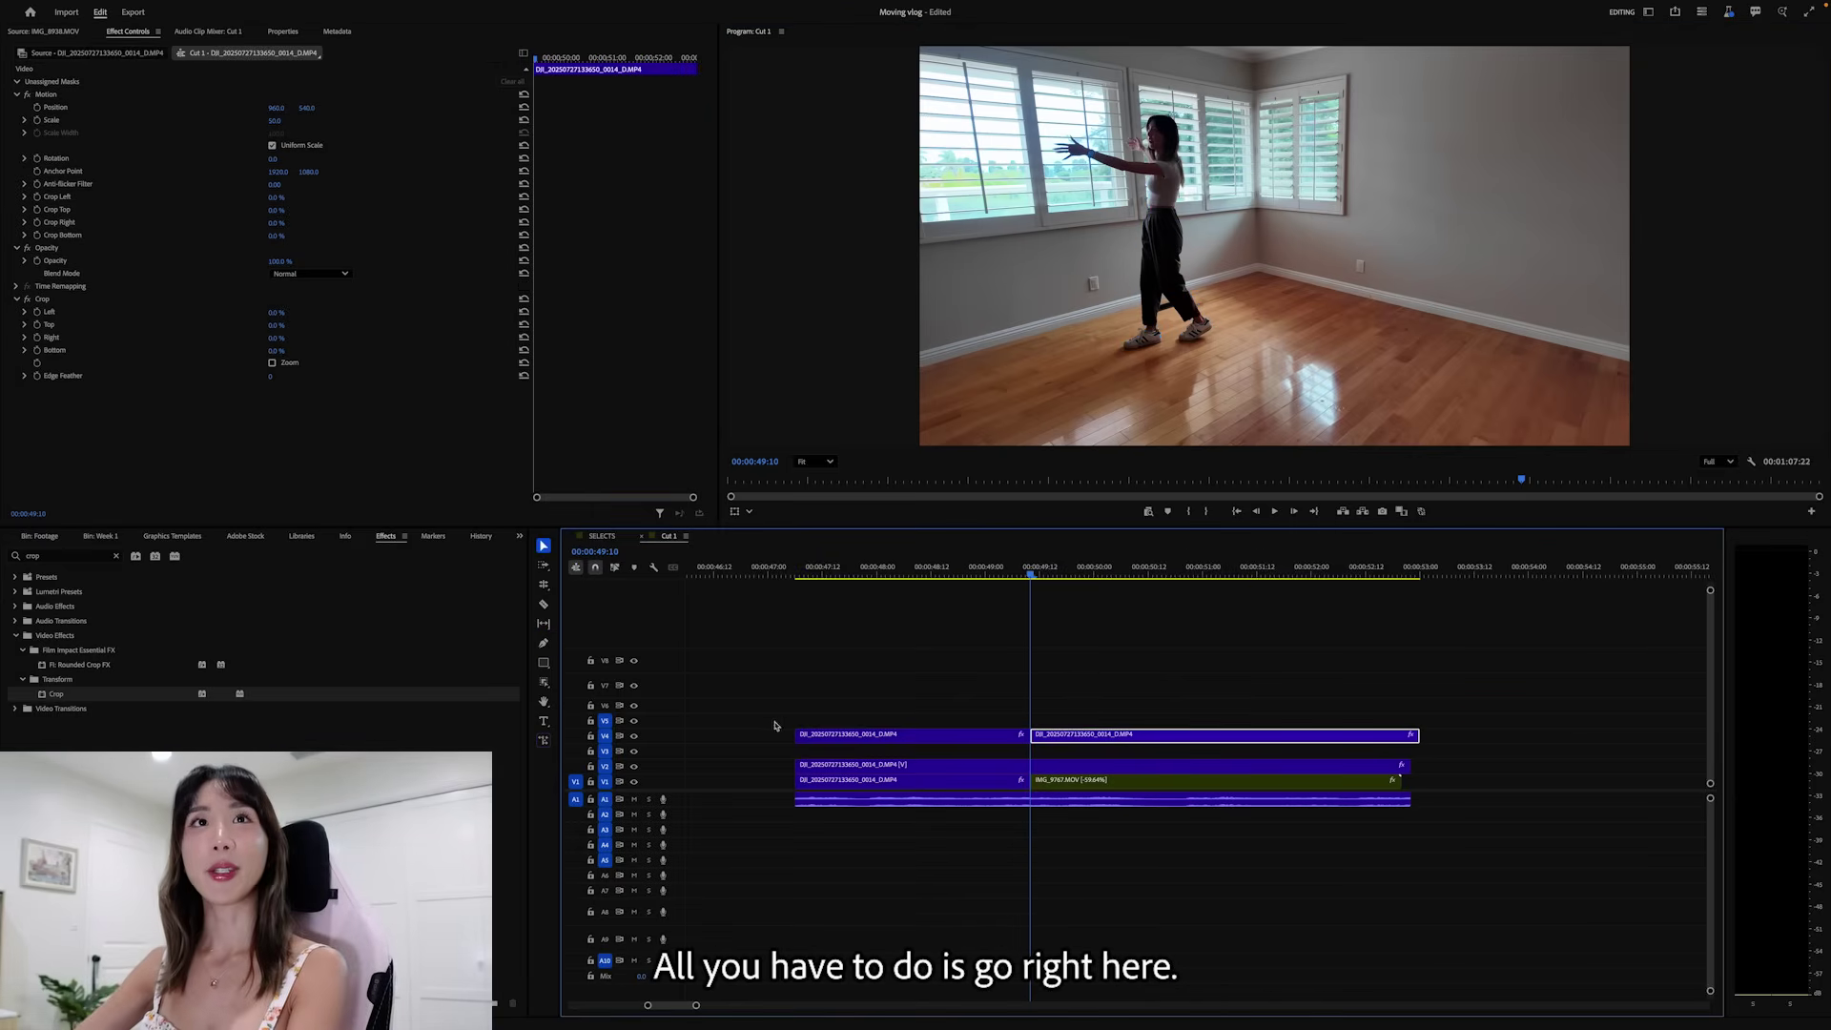
- With the Object Mask Tool, click the woman in the Program monitor to create Object Mask (03)
{"action": "left_click", "coordinate": [543, 683]}
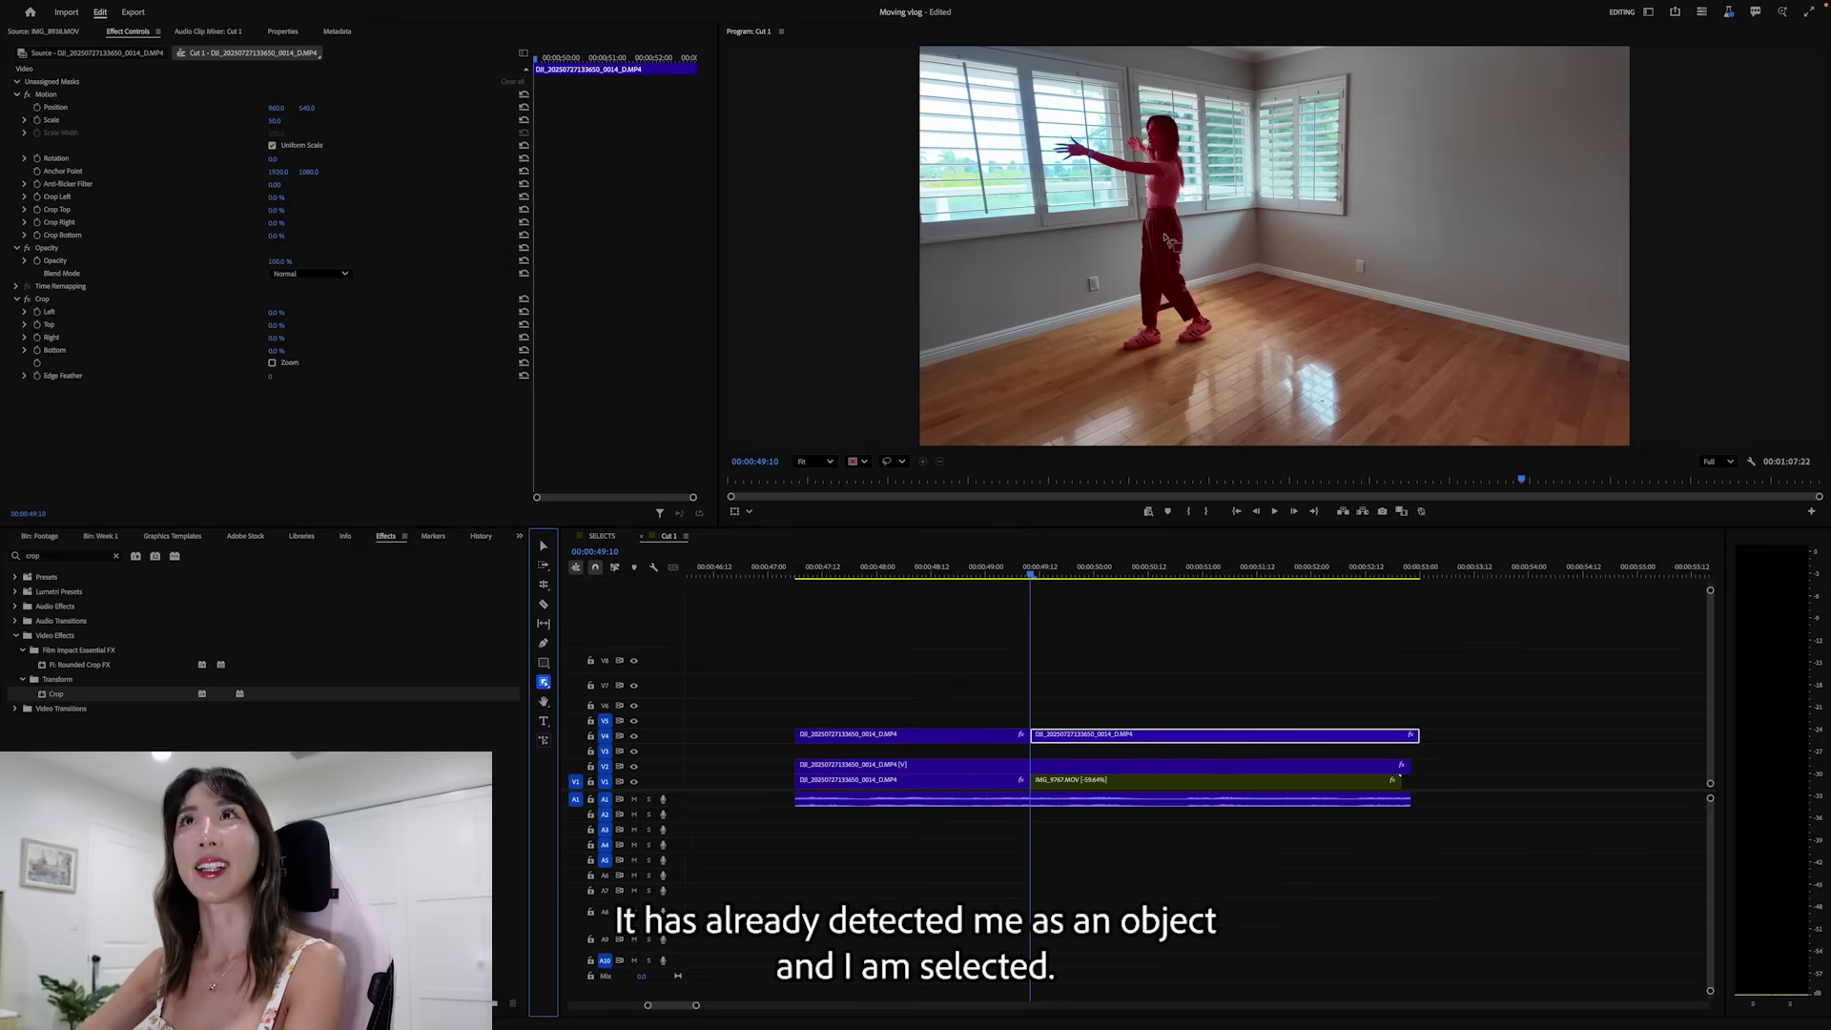
{"action": "left_click", "coordinate": [1166, 238]}
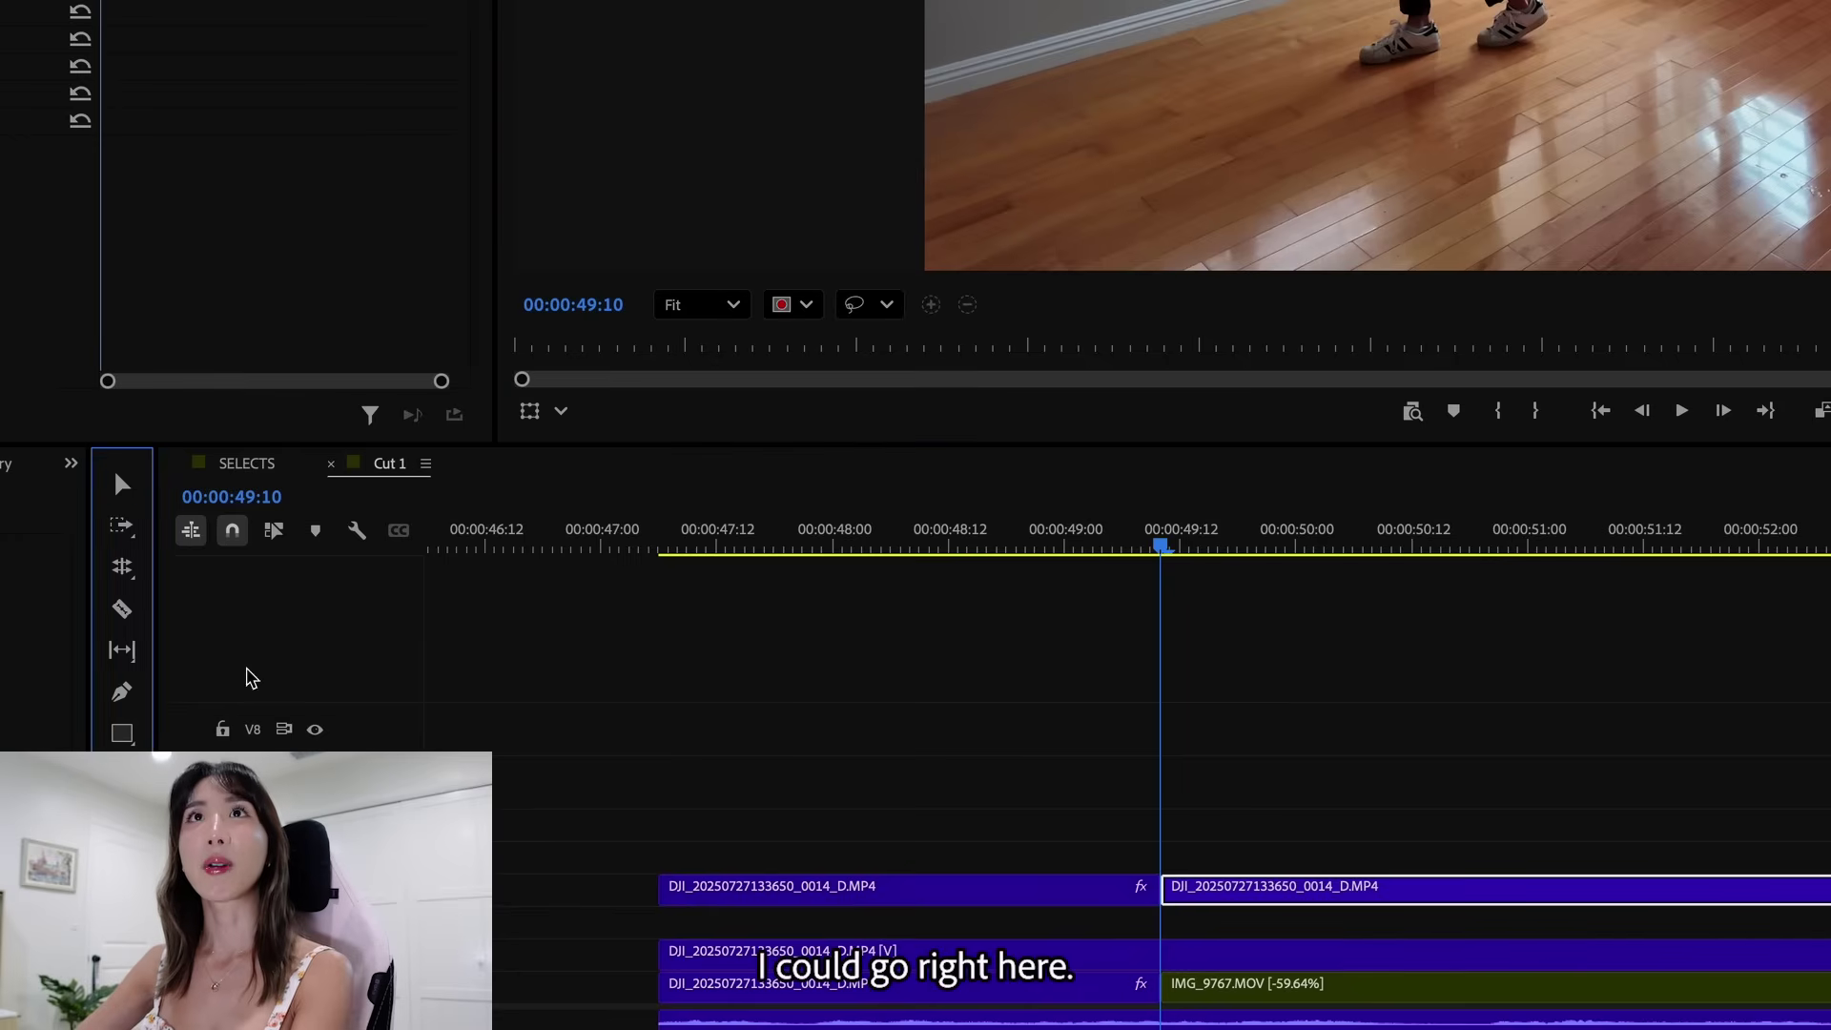
- Add the window shutters to the mask with a rectangle selection, then return to Lasso
{"action": "left_click", "coordinate": [852, 305]}
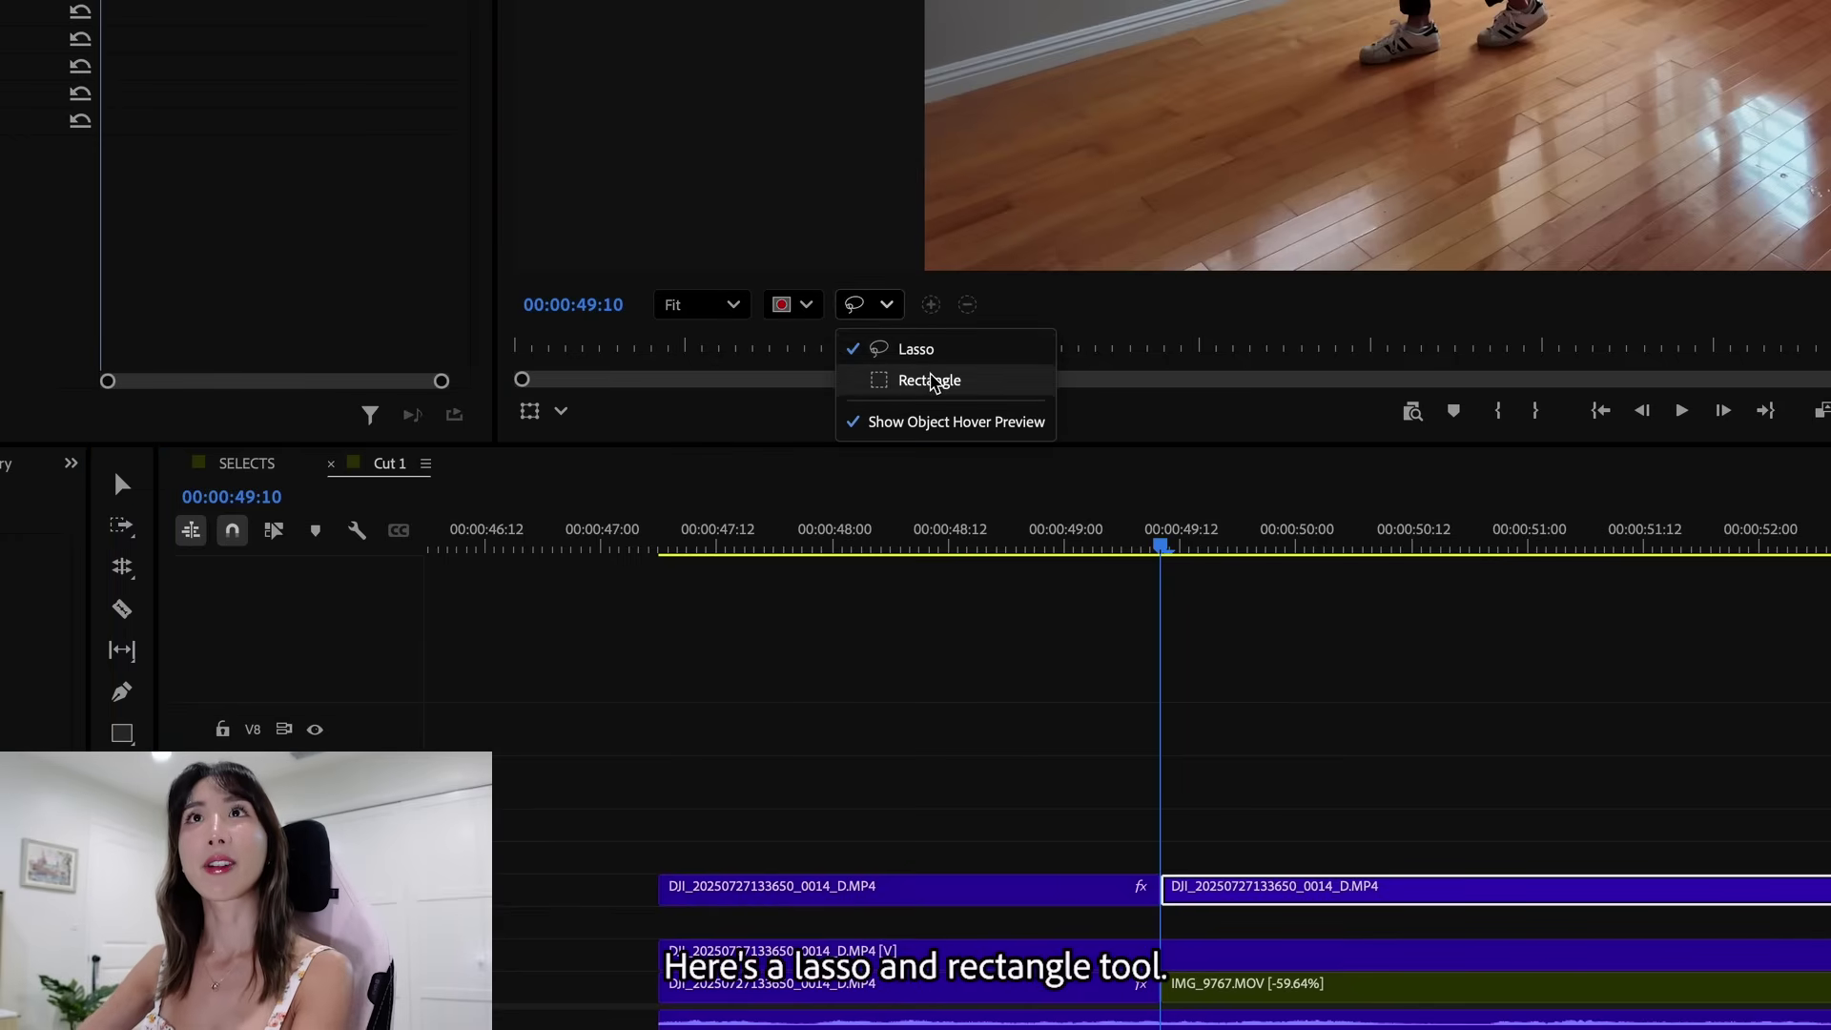
{"action": "left_click", "coordinate": [930, 381]}
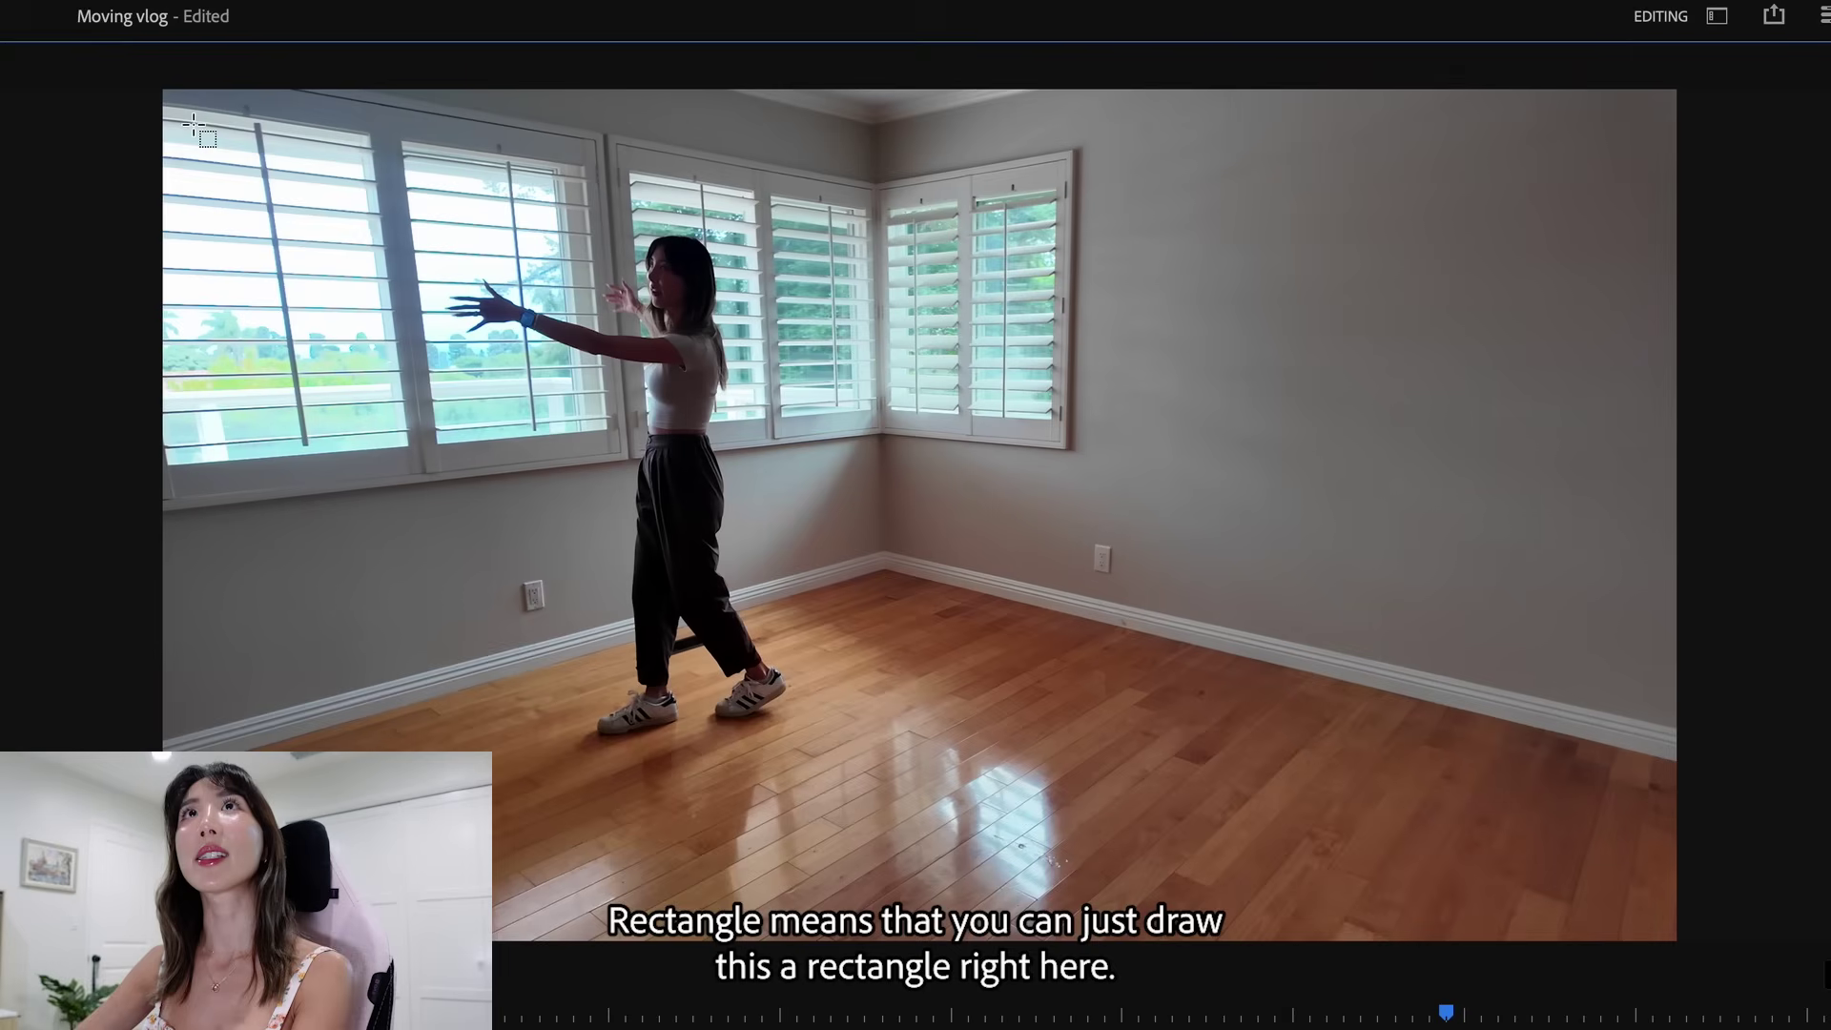
{"action": "mouse_move", "coordinate": [170, 103]}
{"action": "left_mouse_down"}
{"action": "mouse_move", "coordinate": [743, 189]}
{"action": "mouse_move", "coordinate": [1106, 443]}
{"action": "mouse_move", "coordinate": [1123, 527]}
{"action": "left_mouse_up"}
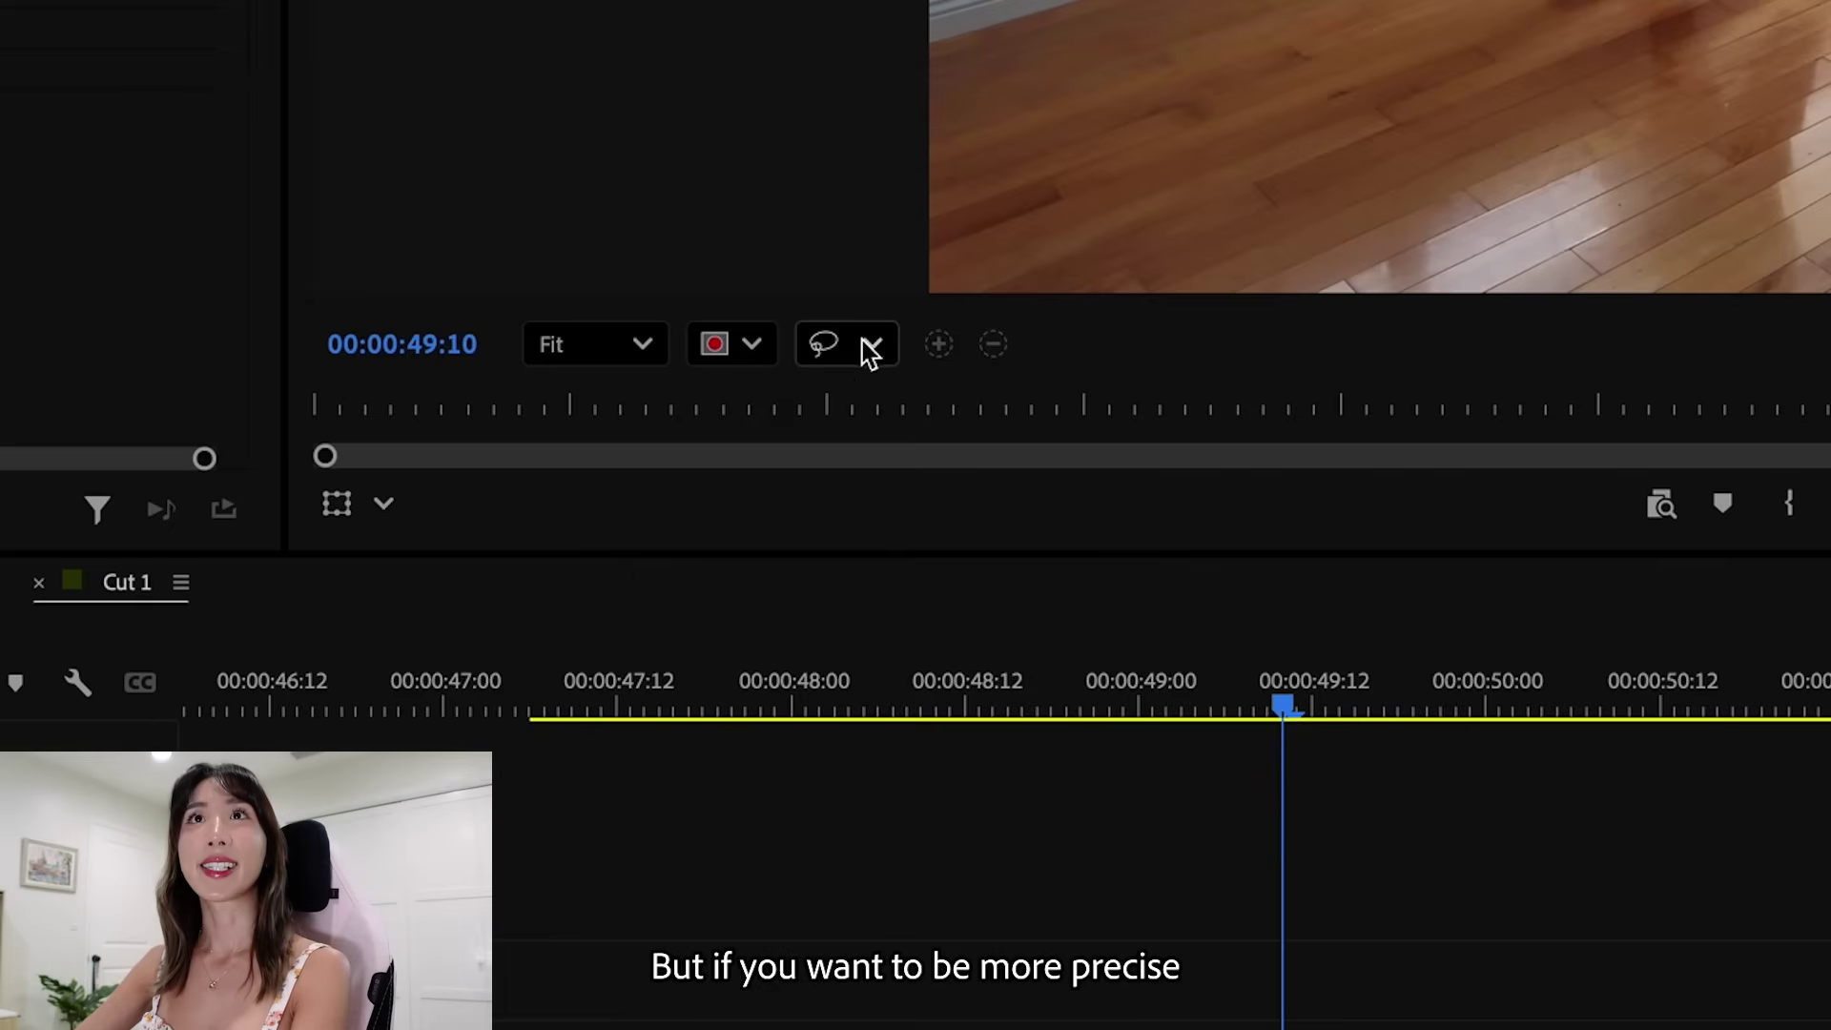
{"action": "left_click", "coordinate": [870, 346]}
{"action": "left_click", "coordinate": [921, 423]}
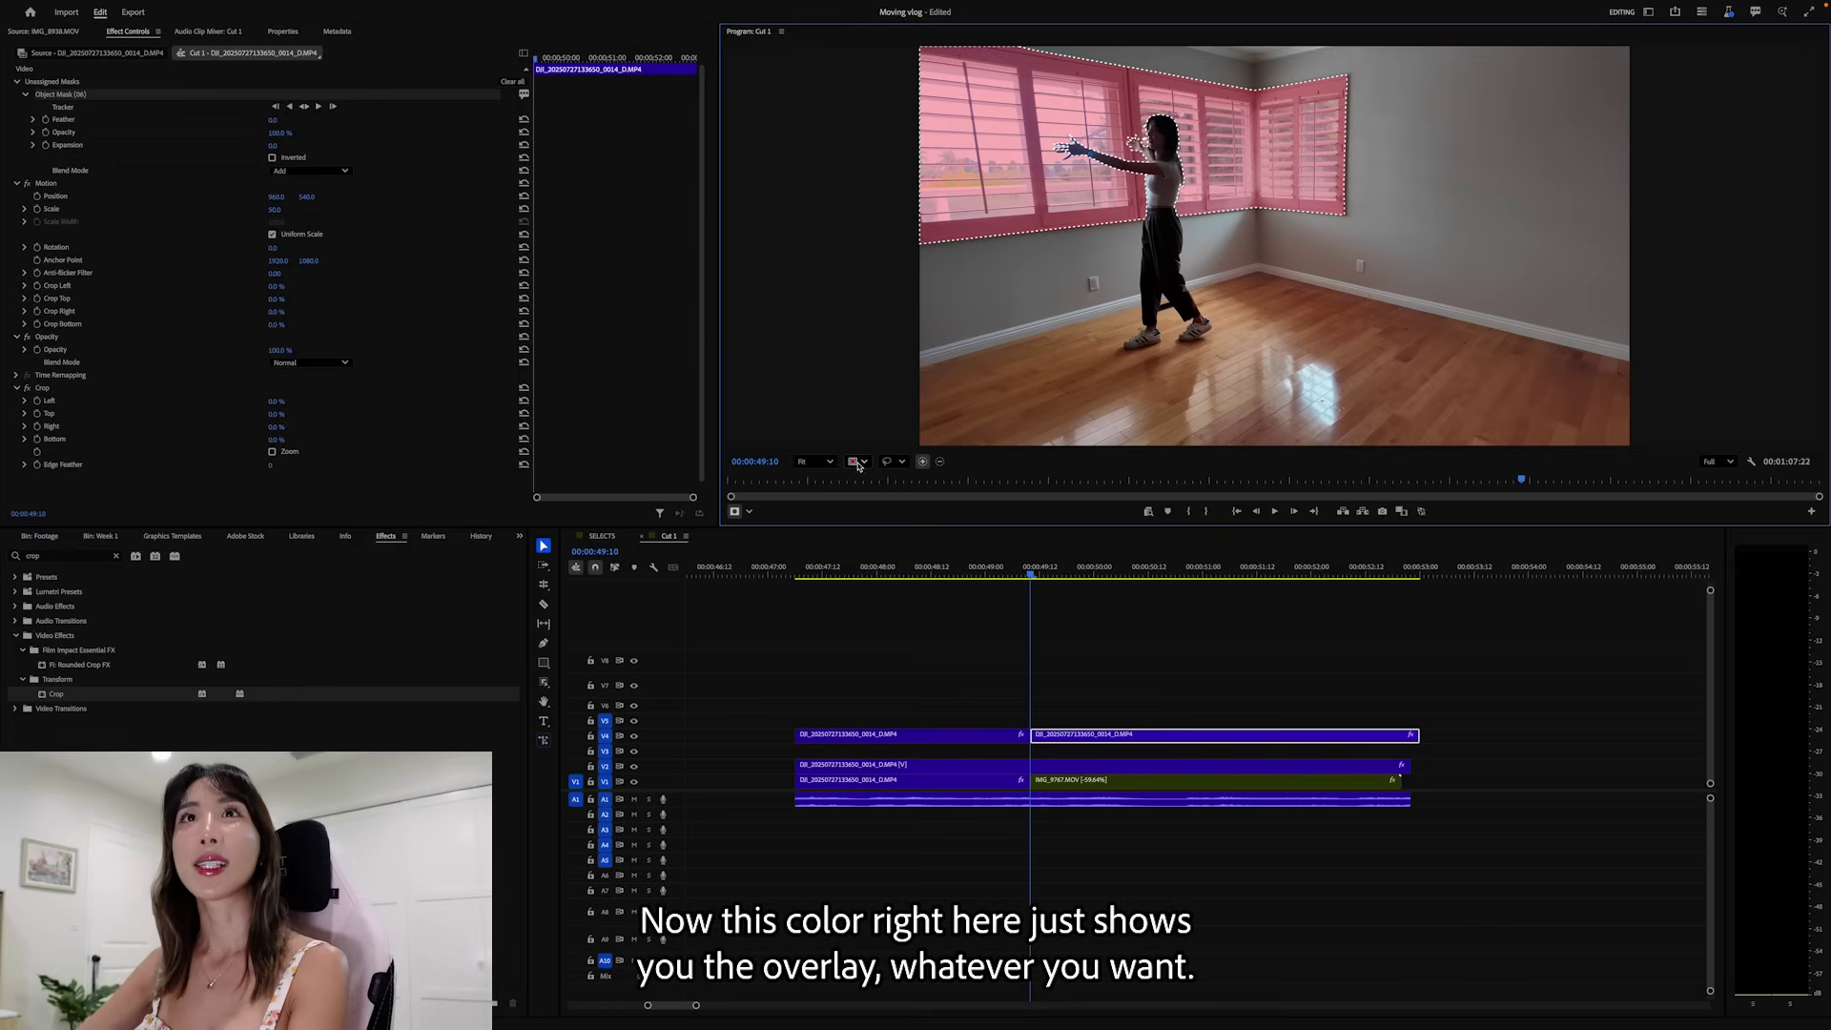
- Preview the mask overlay in Green and Black & White, then set it back to Red
{"action": "left_click", "coordinate": [863, 463]}
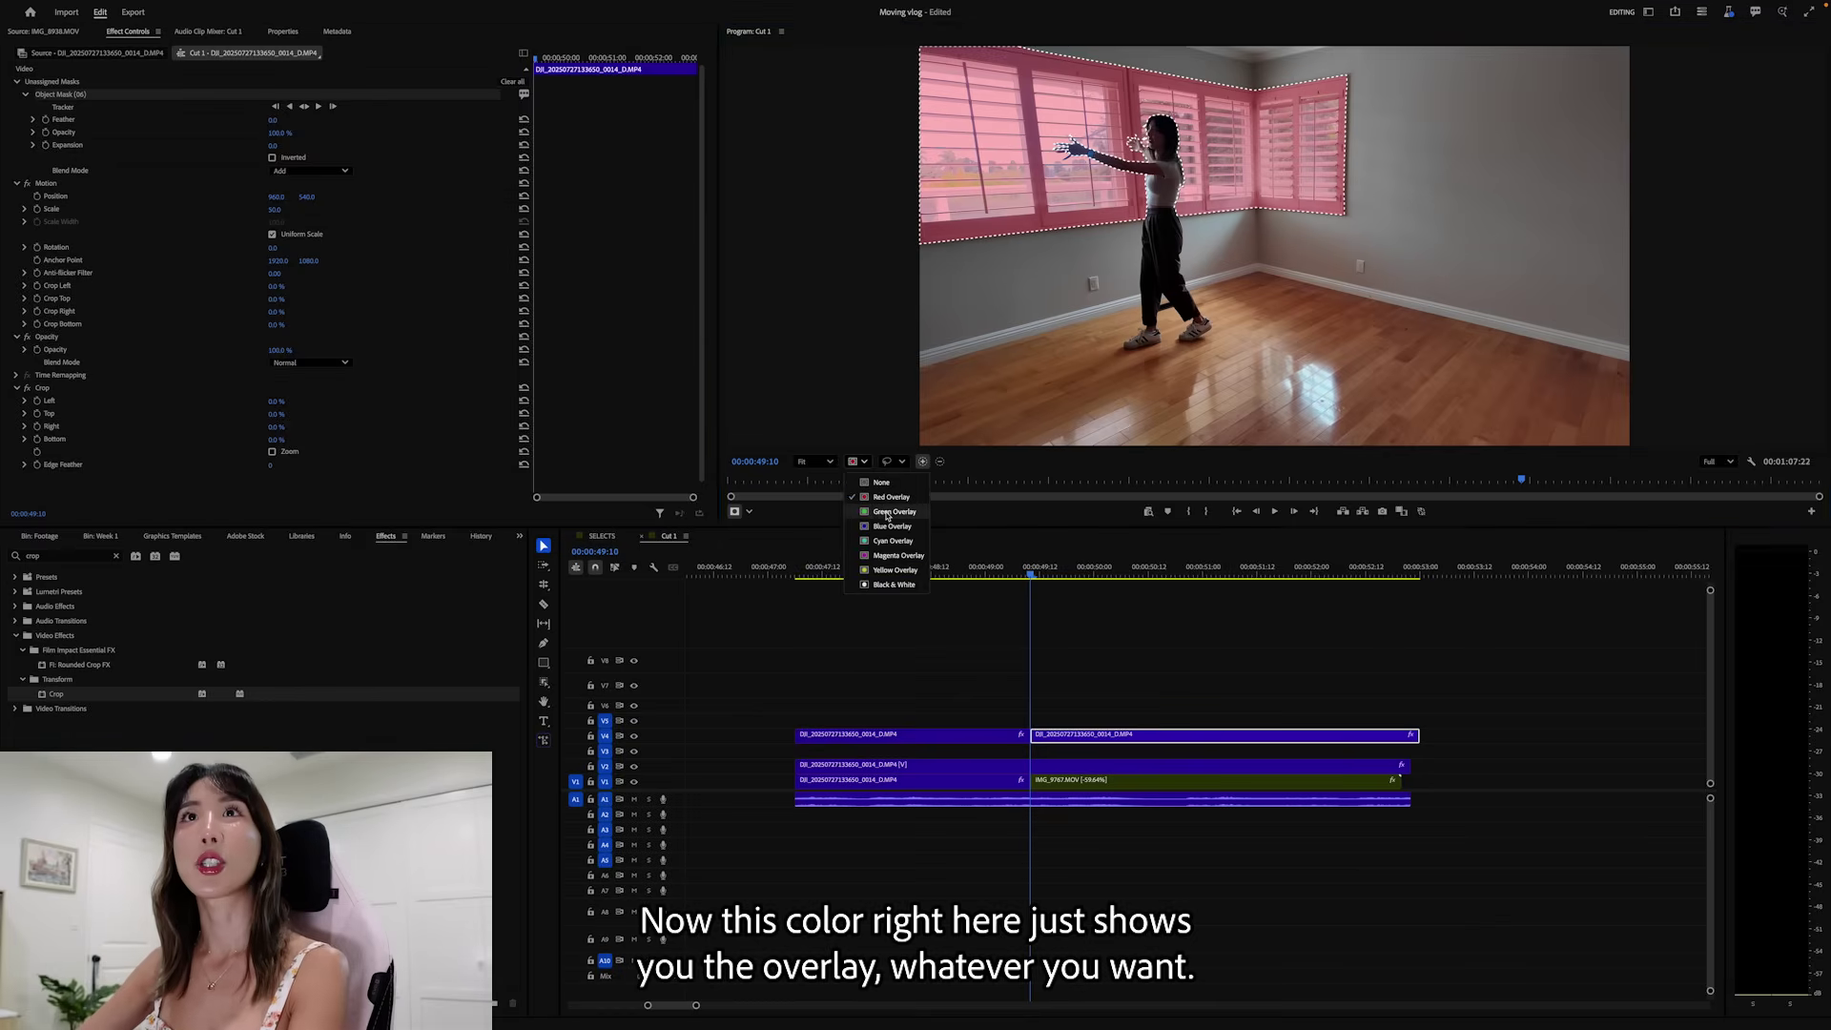
{"action": "left_click", "coordinate": [886, 512]}
{"action": "left_click", "coordinate": [859, 462]}
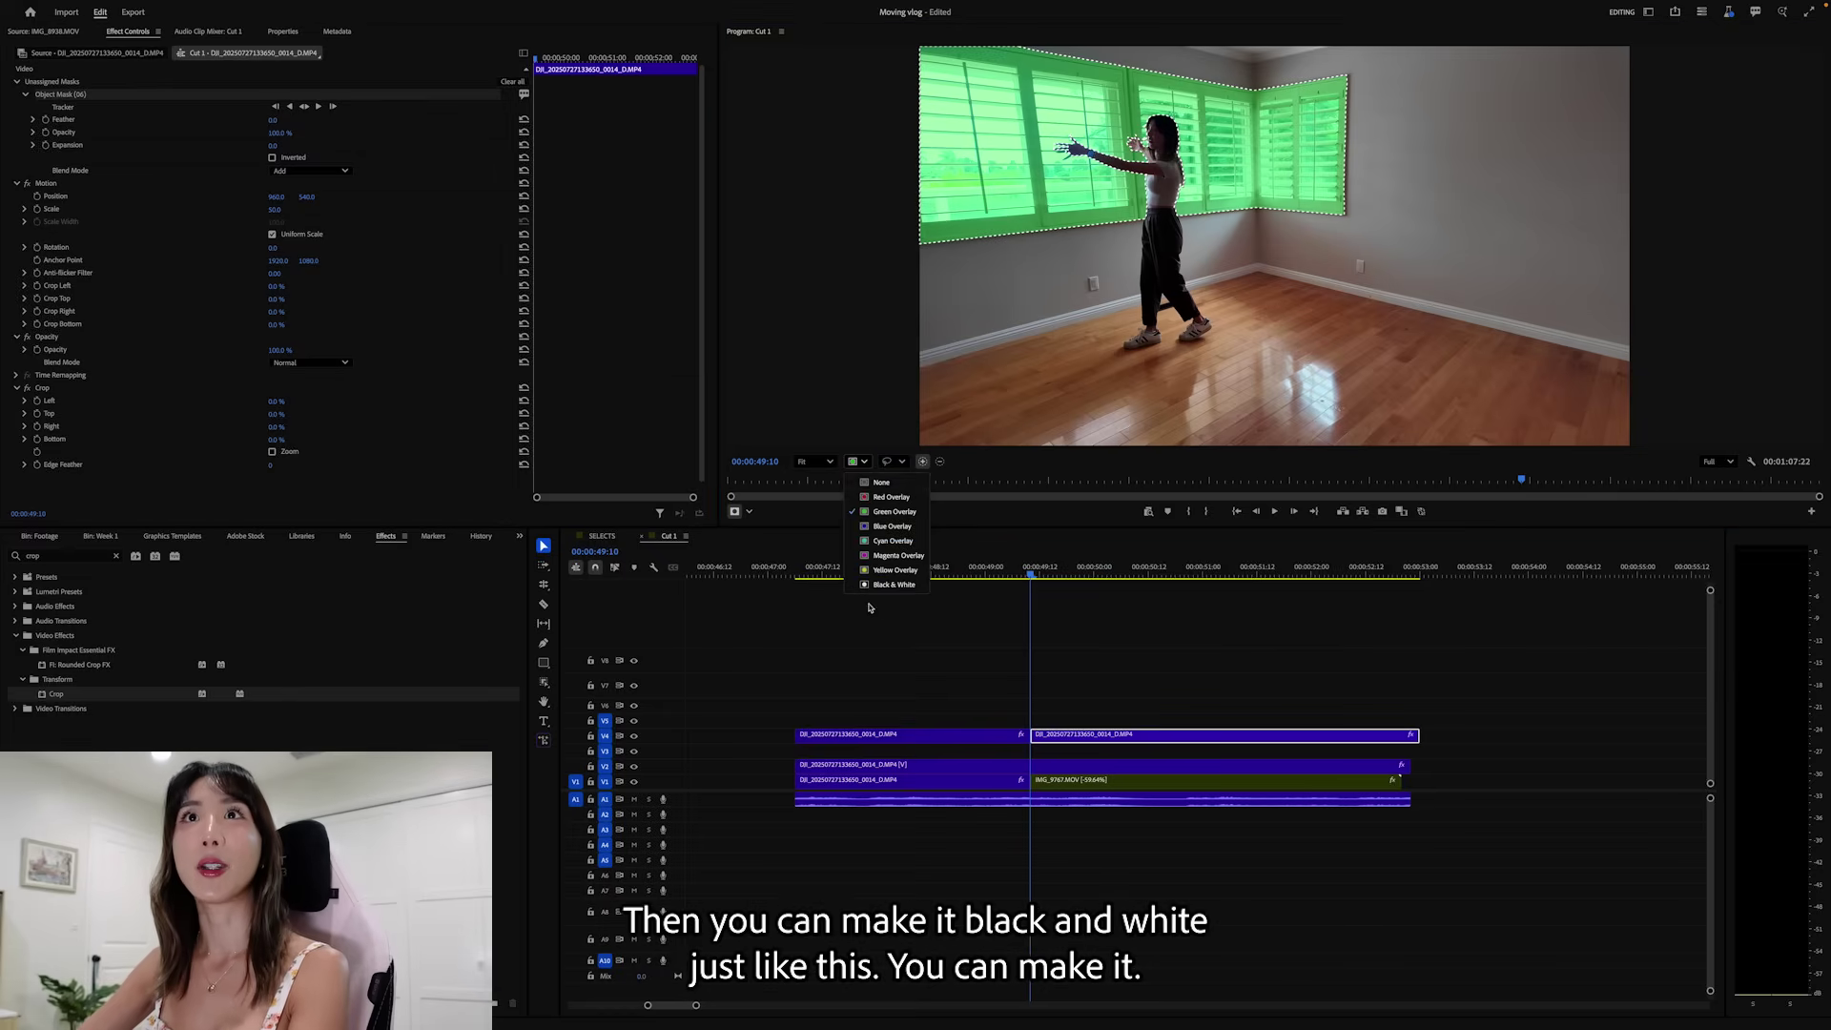
{"action": "left_click", "coordinate": [881, 585]}
{"action": "left_click", "coordinate": [856, 461]}
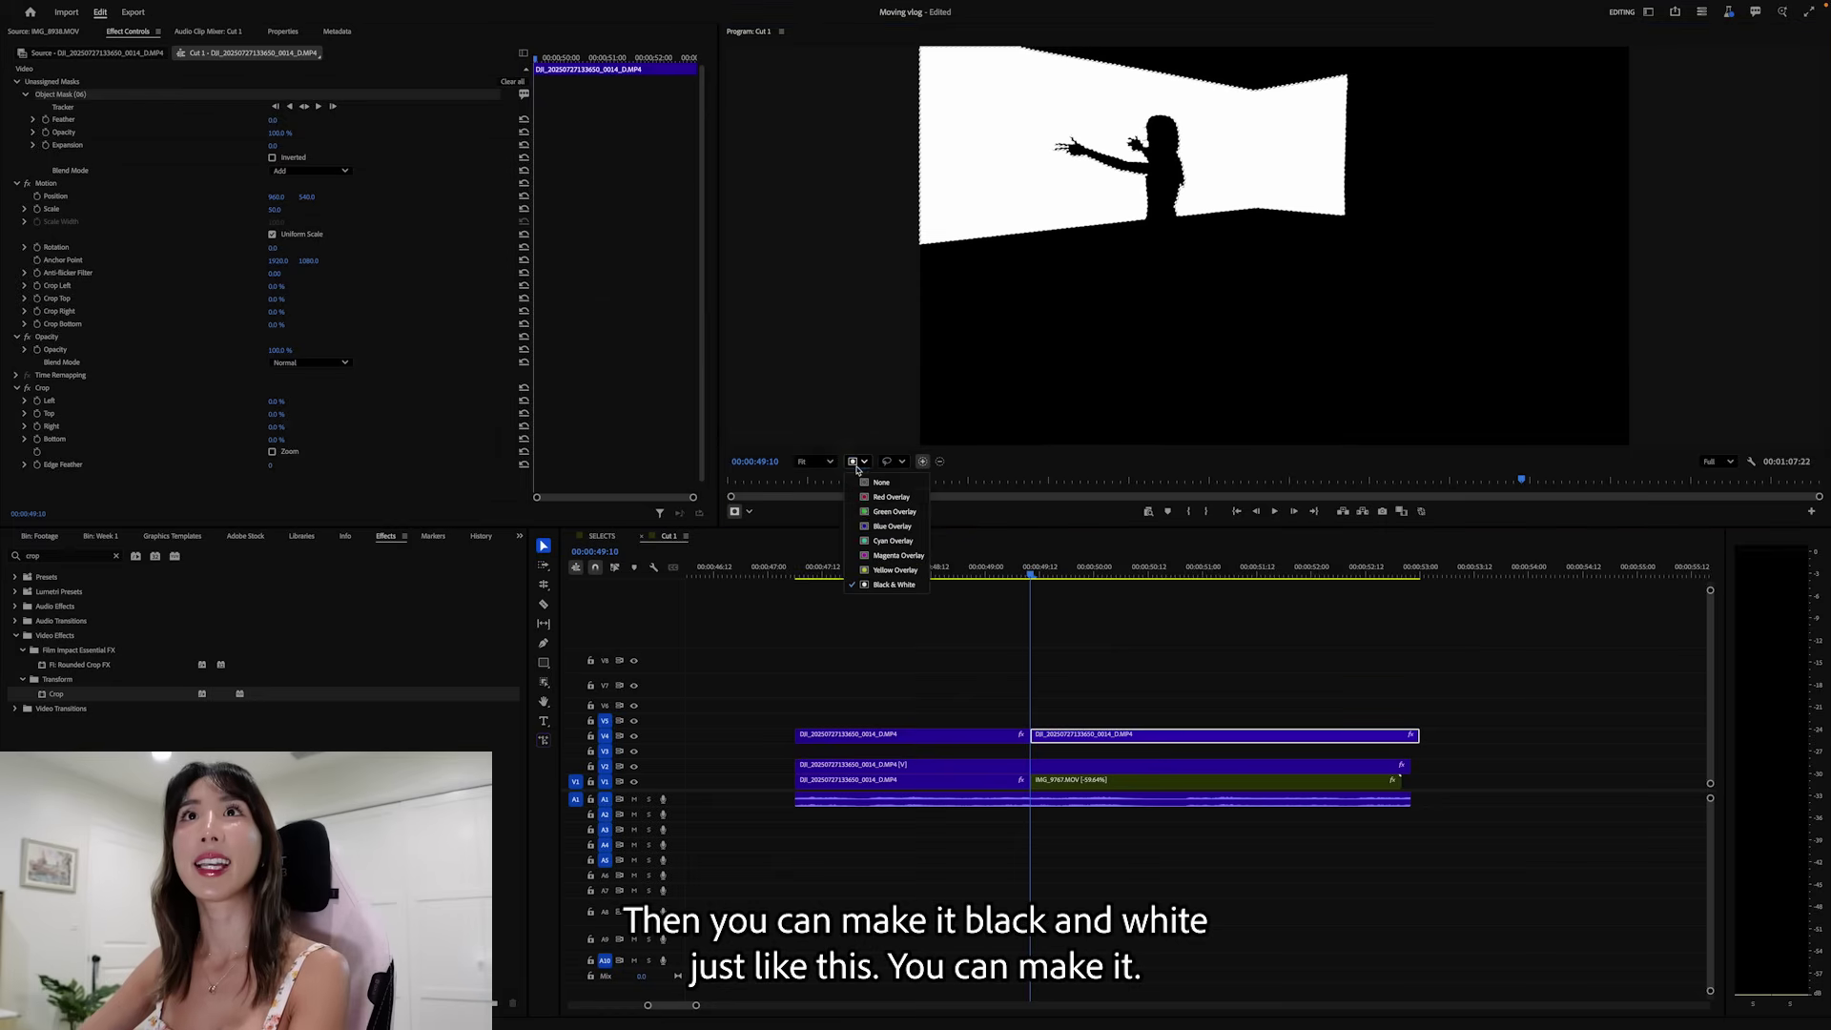
{"action": "left_click", "coordinate": [882, 497]}
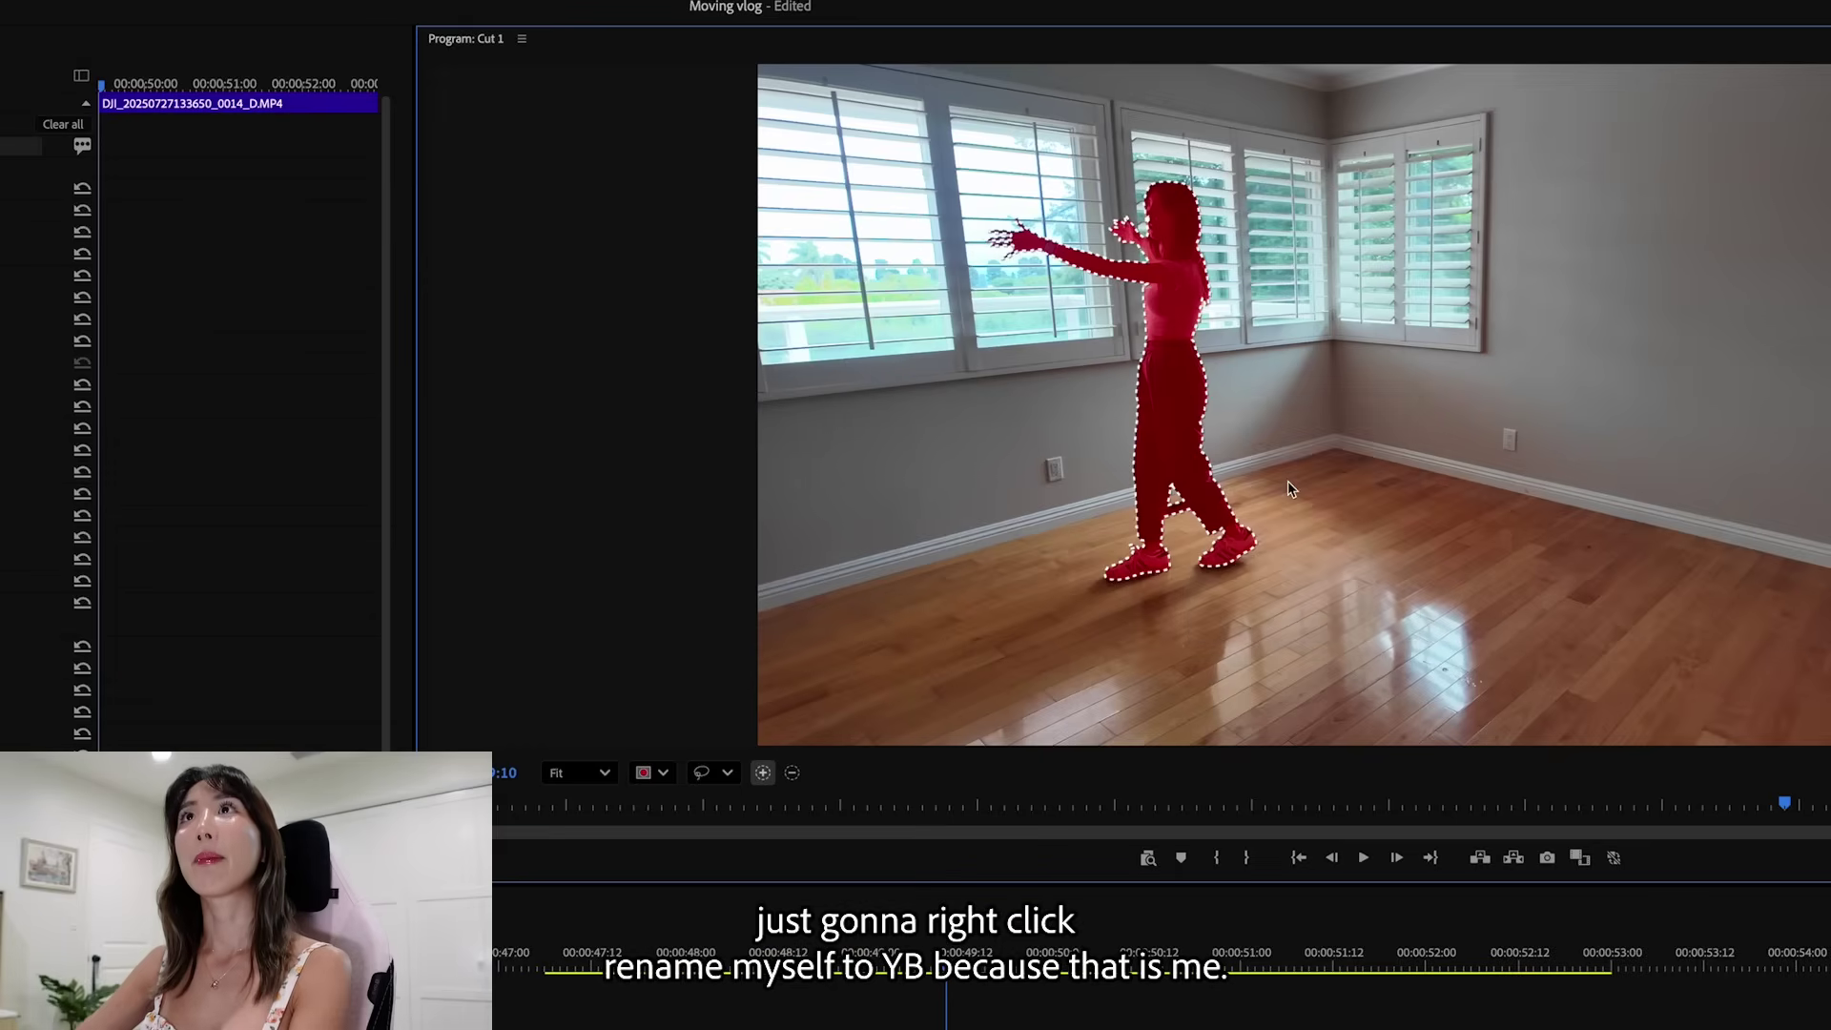
- Name the woman's object mask 'YB' and run Track Forward on it in Effect Controls
{"action": "type", "text": "YB"}
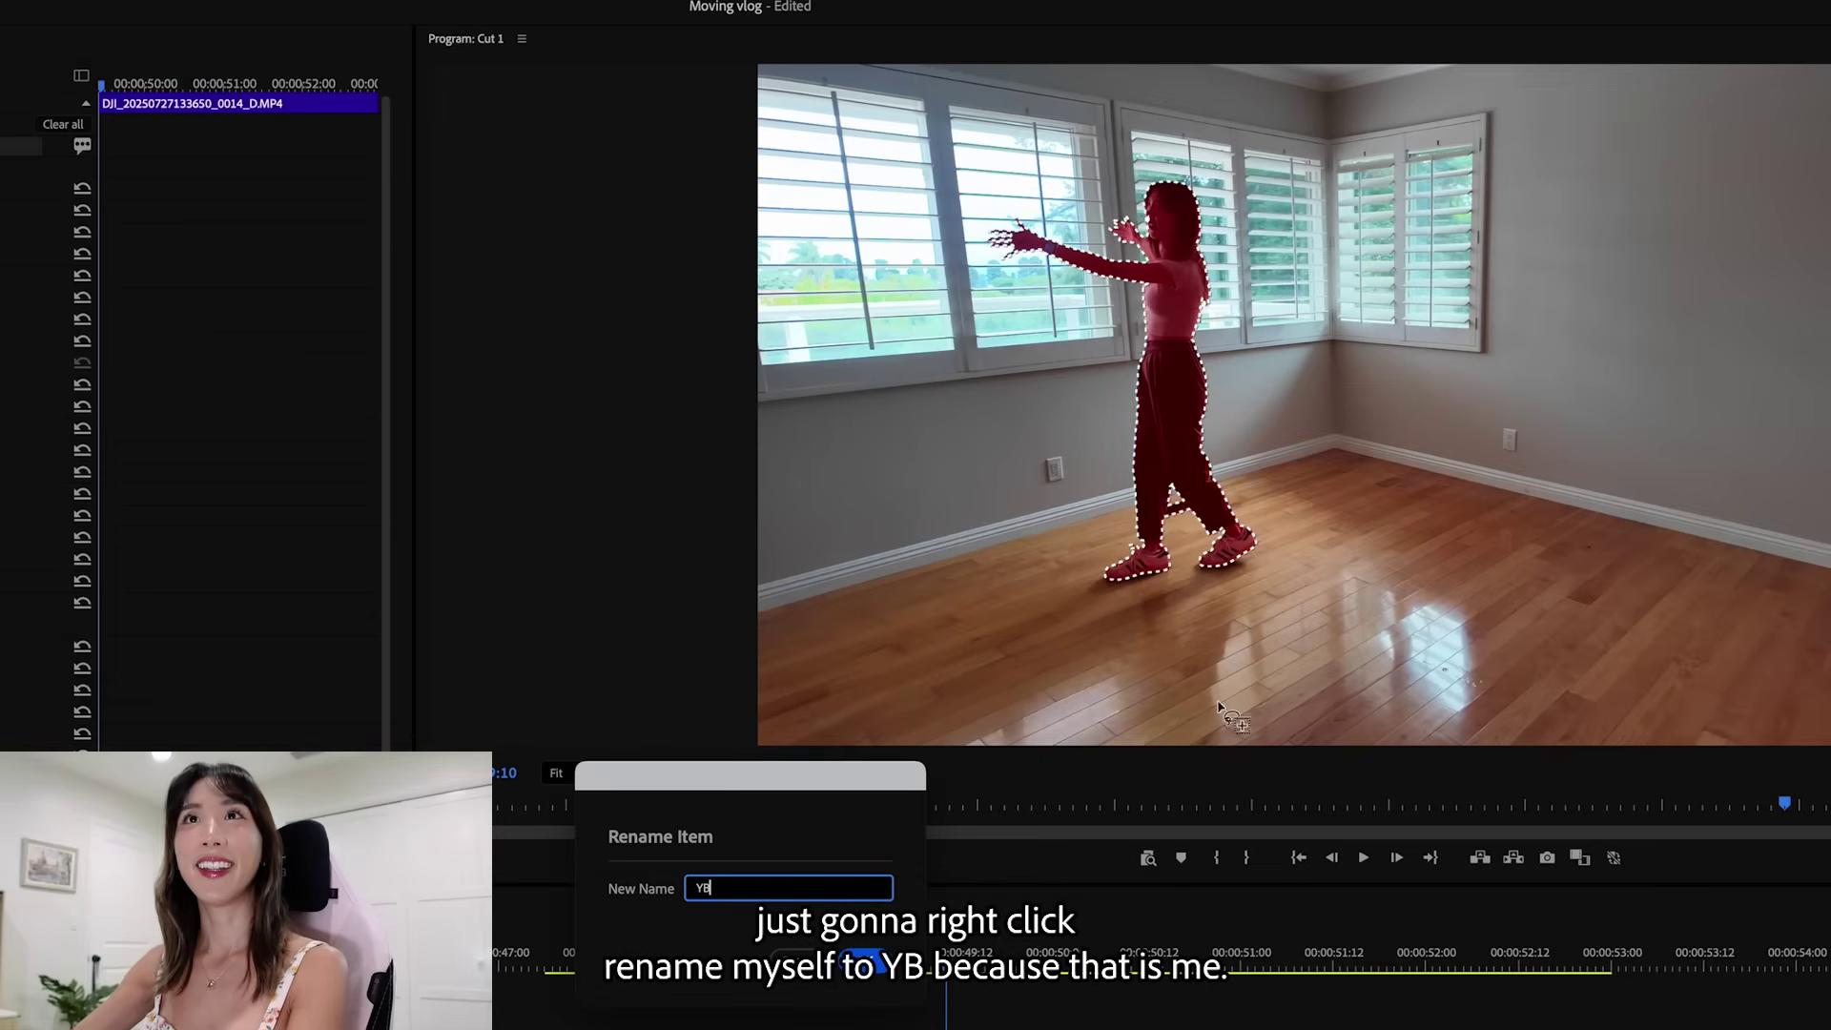
{"action": "left_click", "coordinate": [864, 961]}
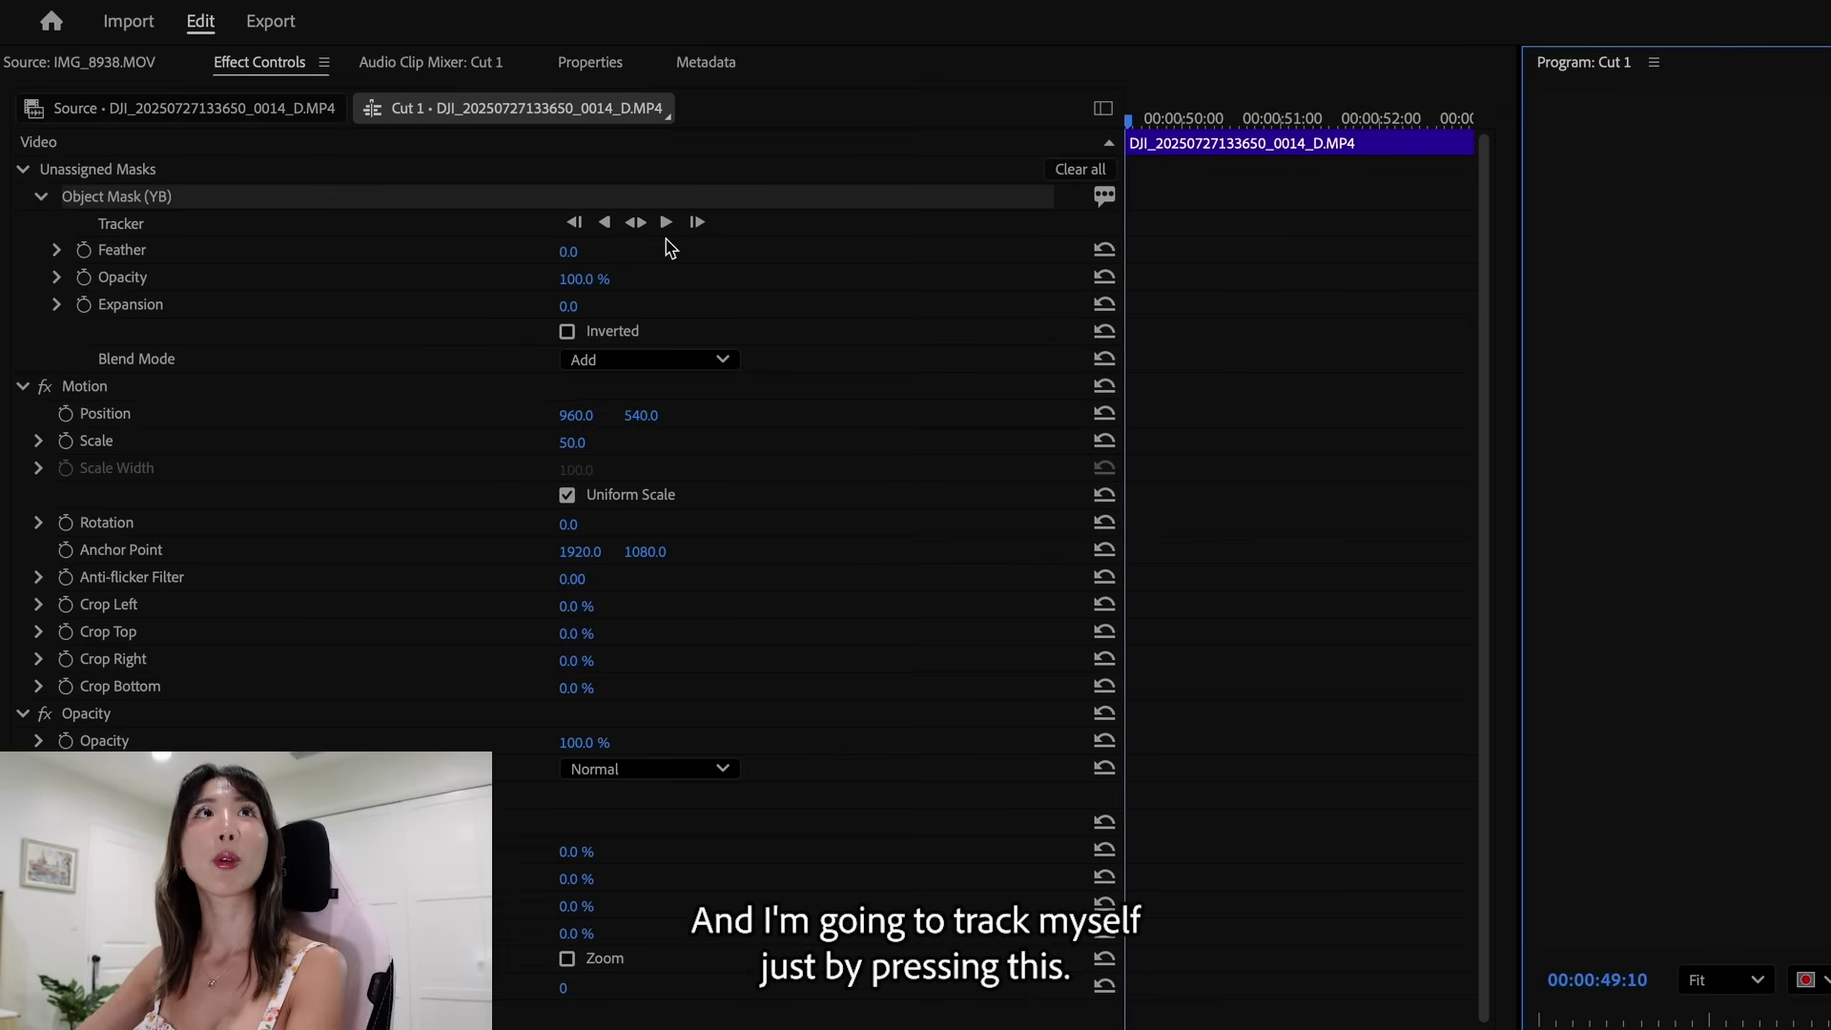
{"action": "left_click", "coordinate": [666, 223]}
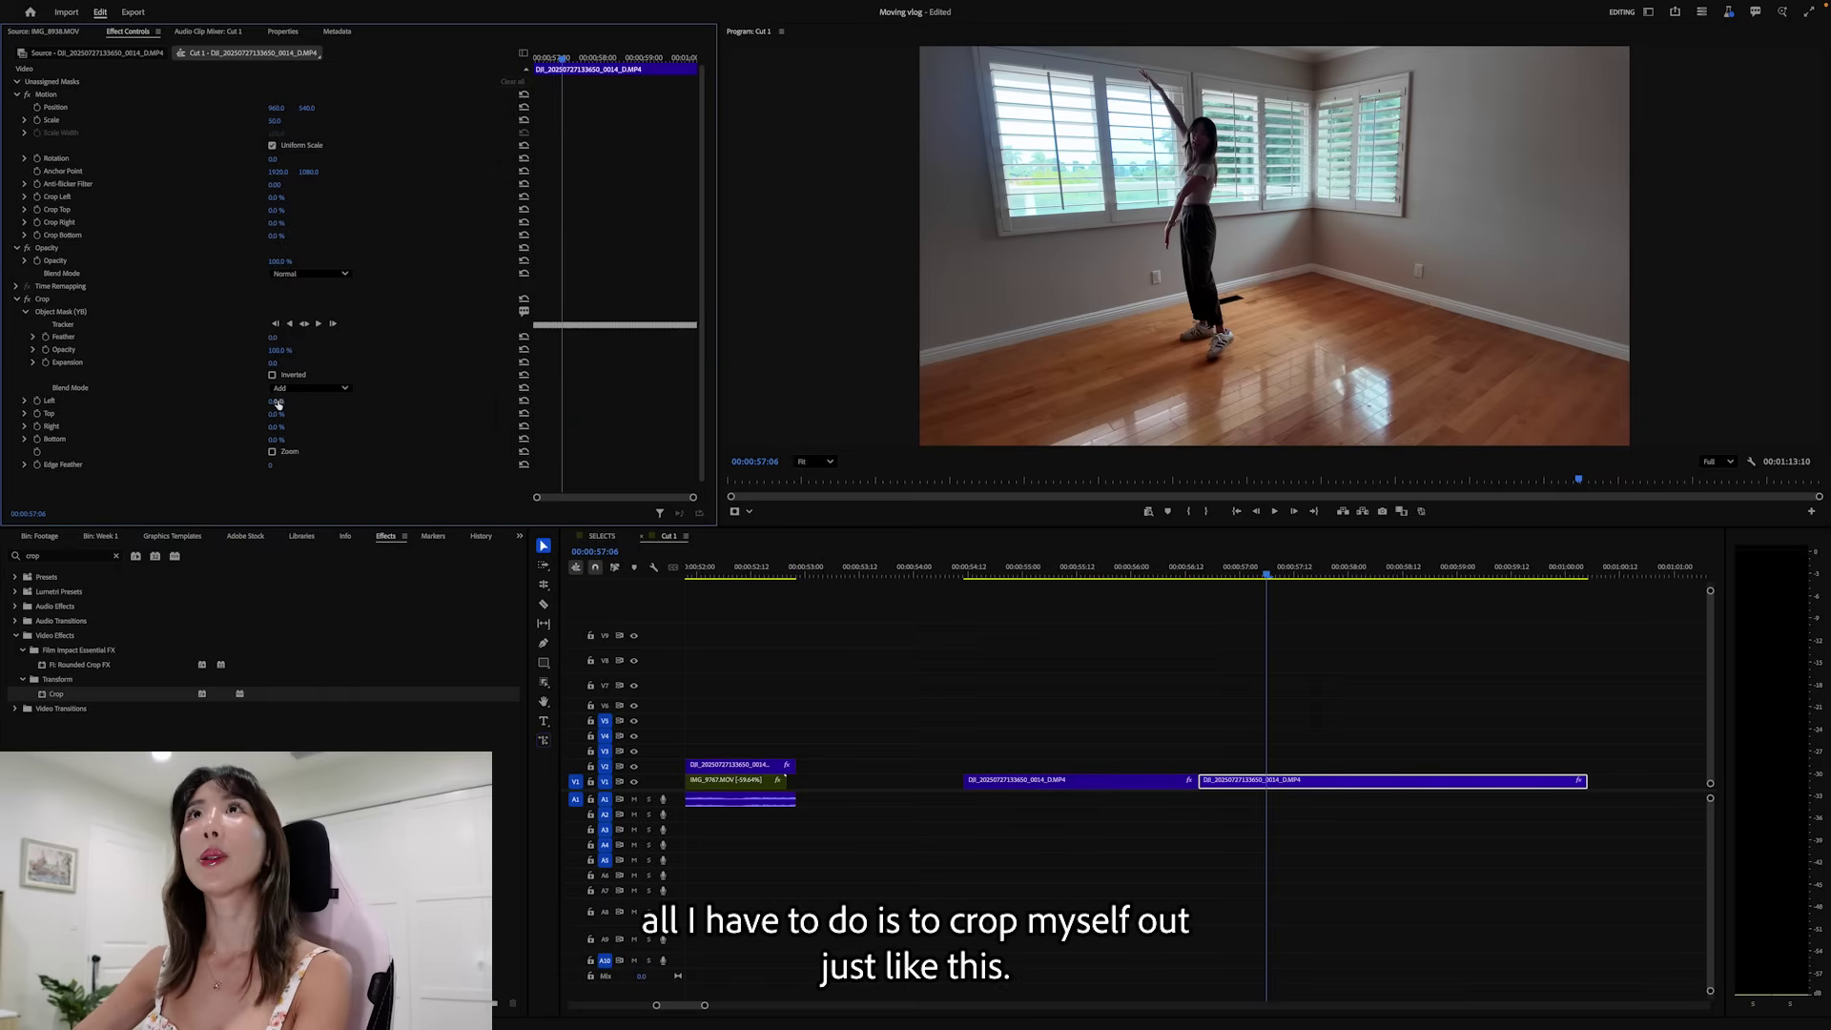
- Increase the left crop, invert Object Mask (YB) to keep only the woman, and lift her clip above the room footage
{"action": "left_click_drag", "start_coordinate": [277, 401], "coordinate": [295, 401]}
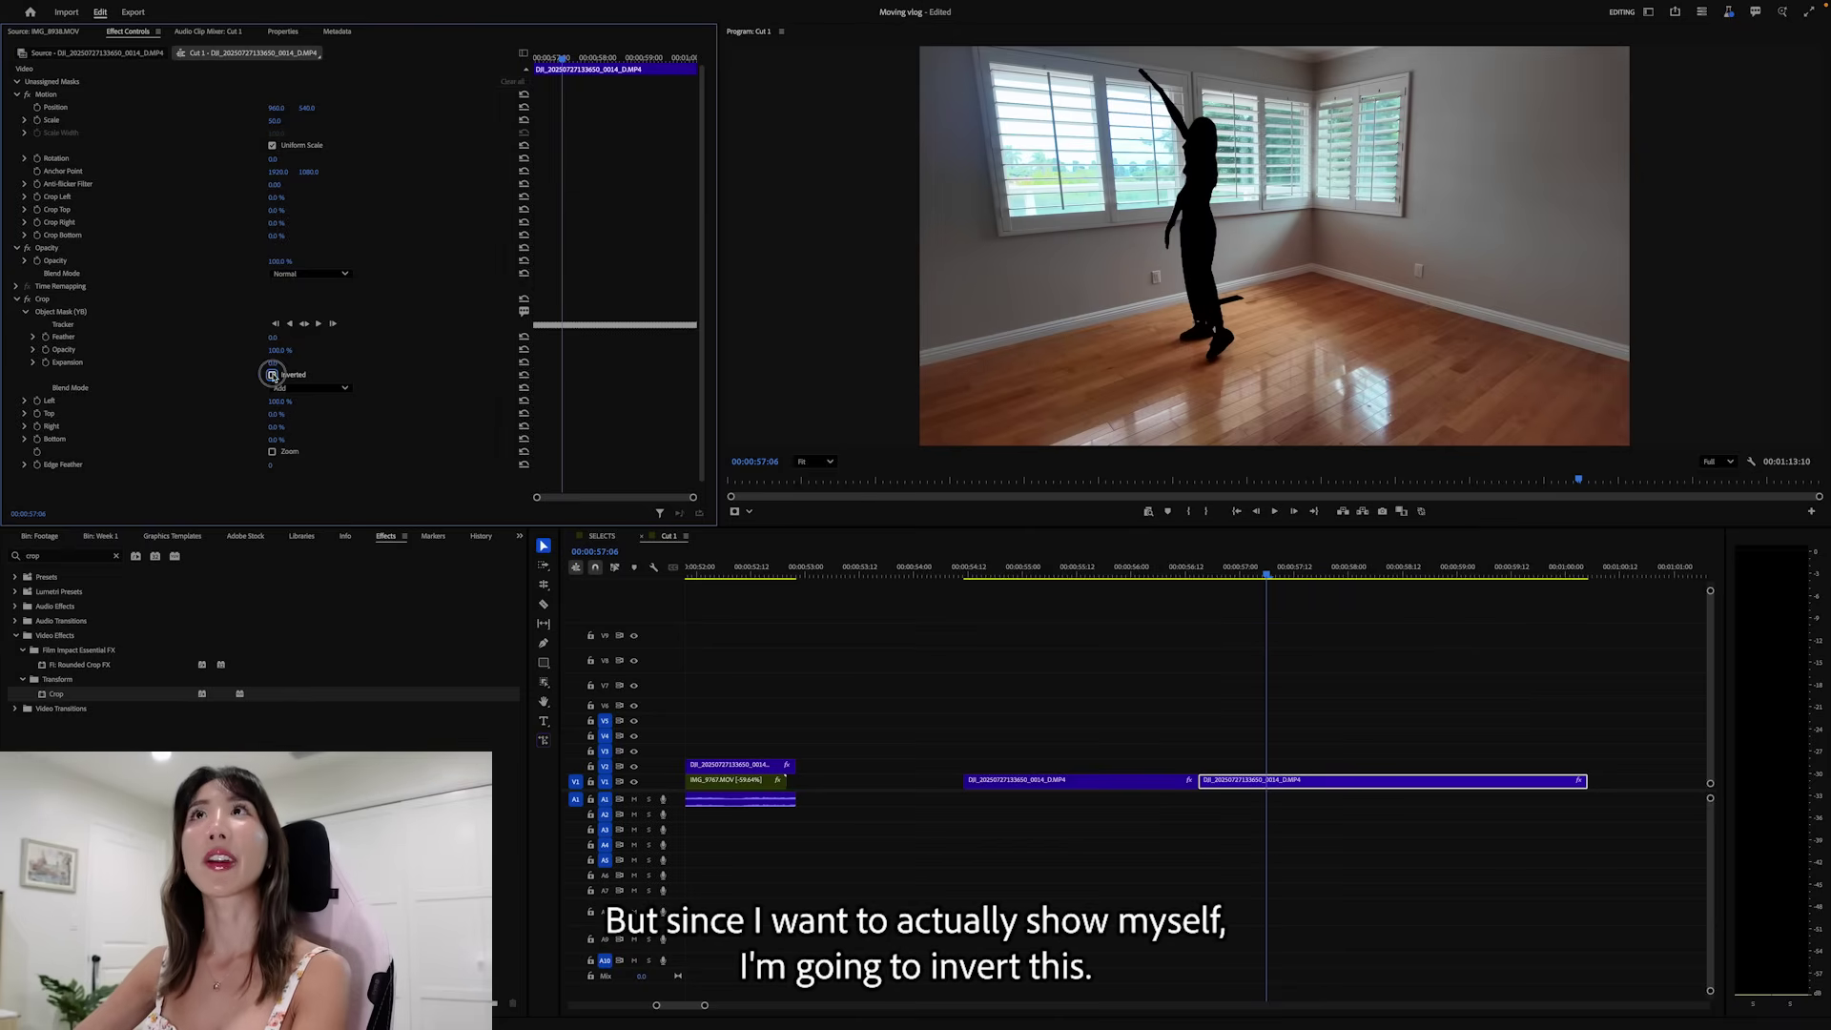
{"action": "left_click", "coordinate": [273, 375]}
{"action": "left_click_drag", "start_coordinate": [1217, 569], "coordinate": [1234, 573]}
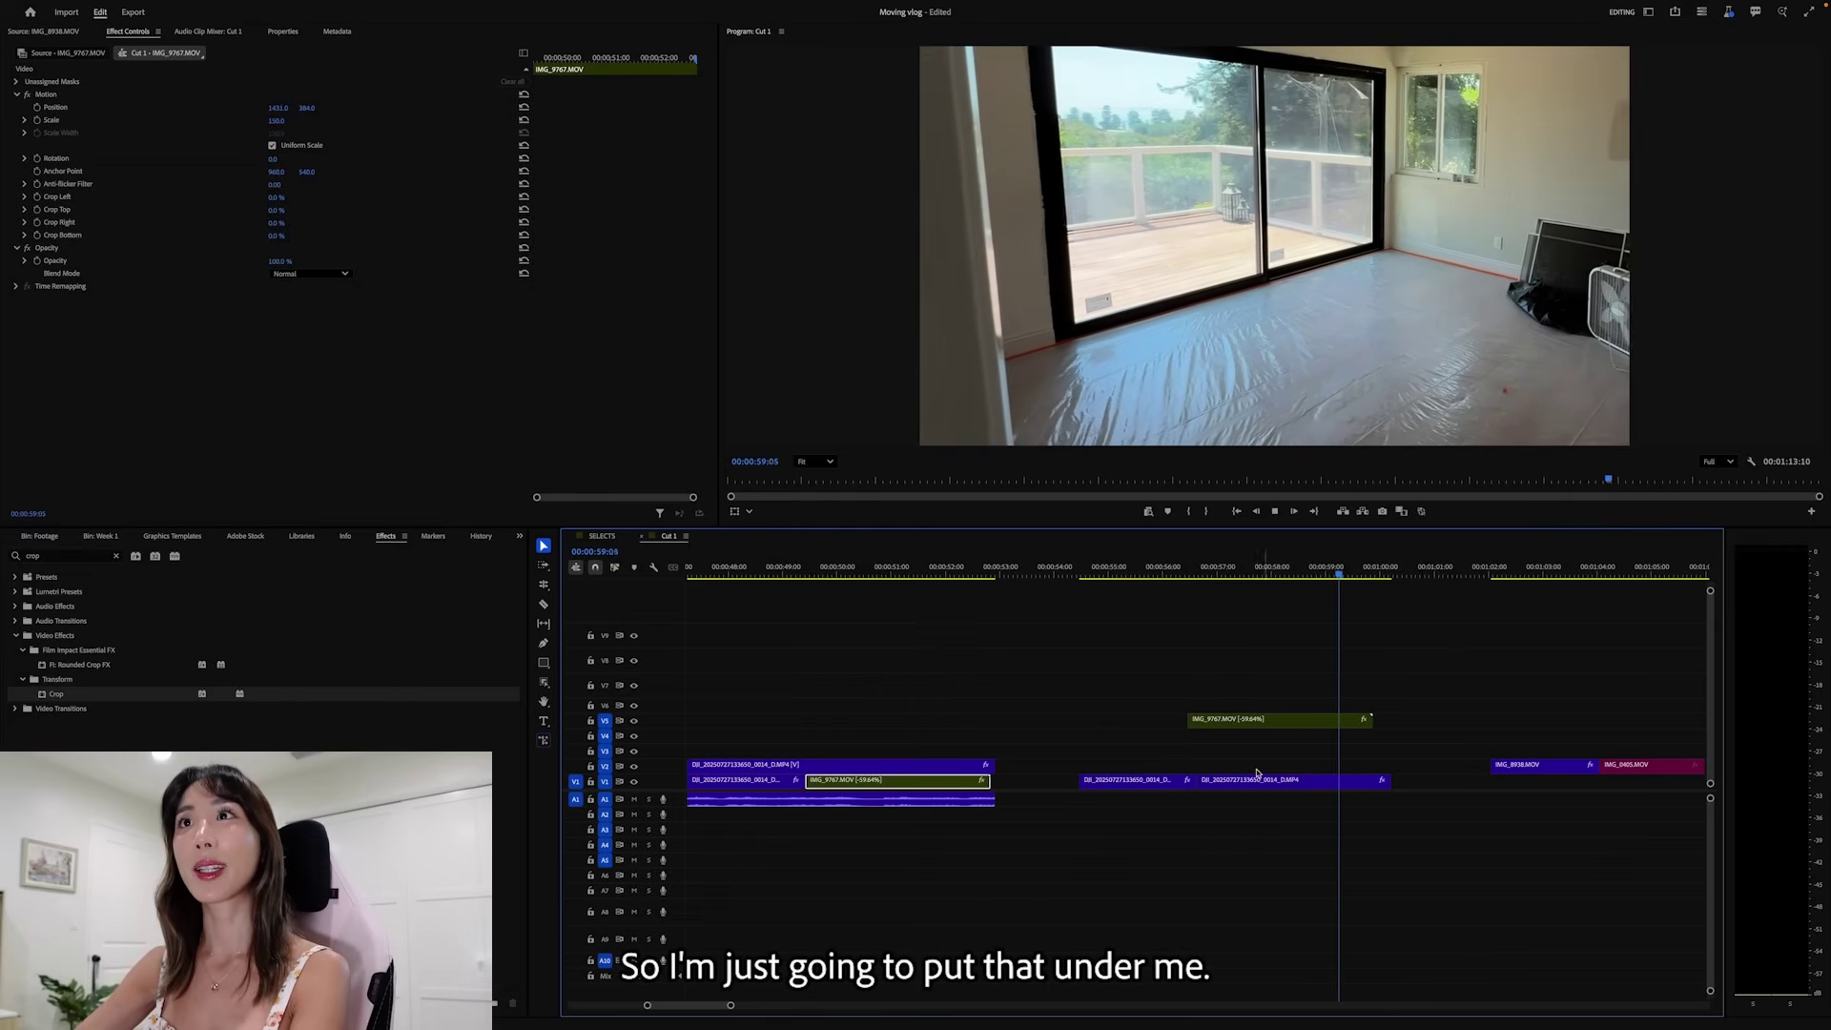
{"action": "left_click_drag", "start_coordinate": [1233, 780], "coordinate": [1234, 706]}
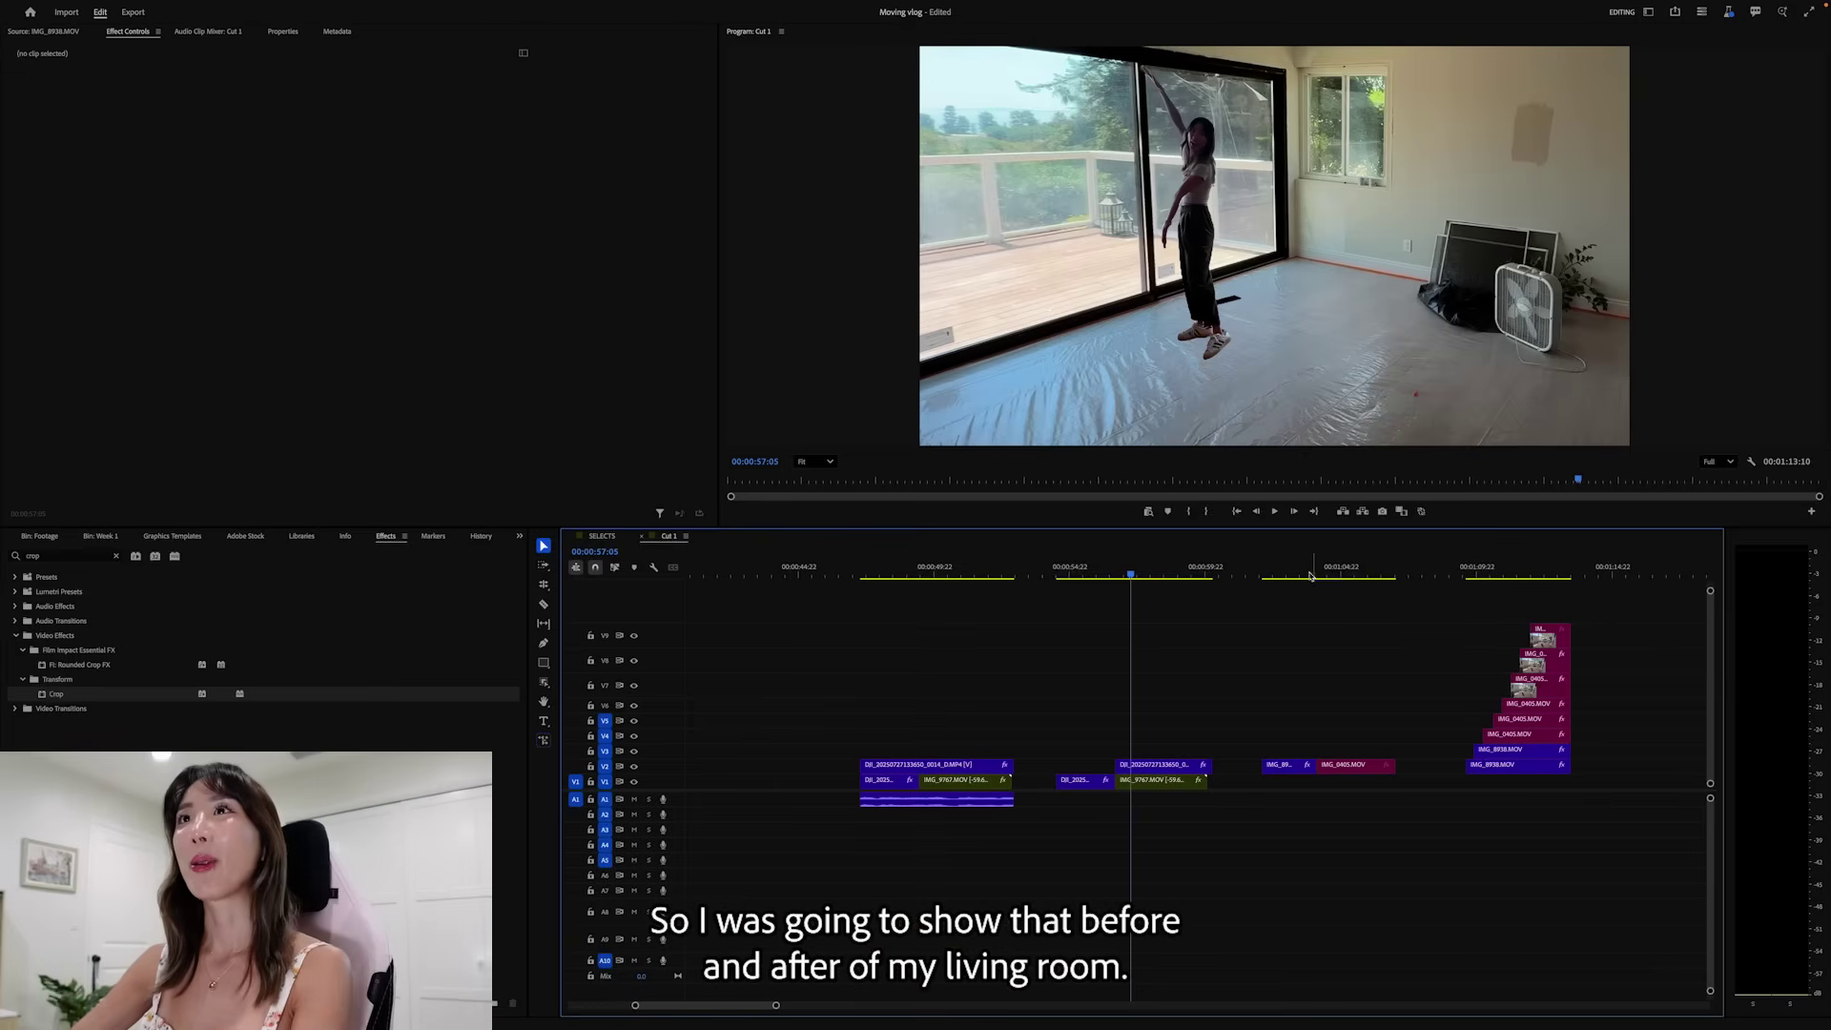
- Jump back and forth between the empty wood-floor and furnished living-room frames to compare them
{"action": "left_click", "coordinate": [1285, 567]}
{"action": "left_click", "coordinate": [1354, 568]}
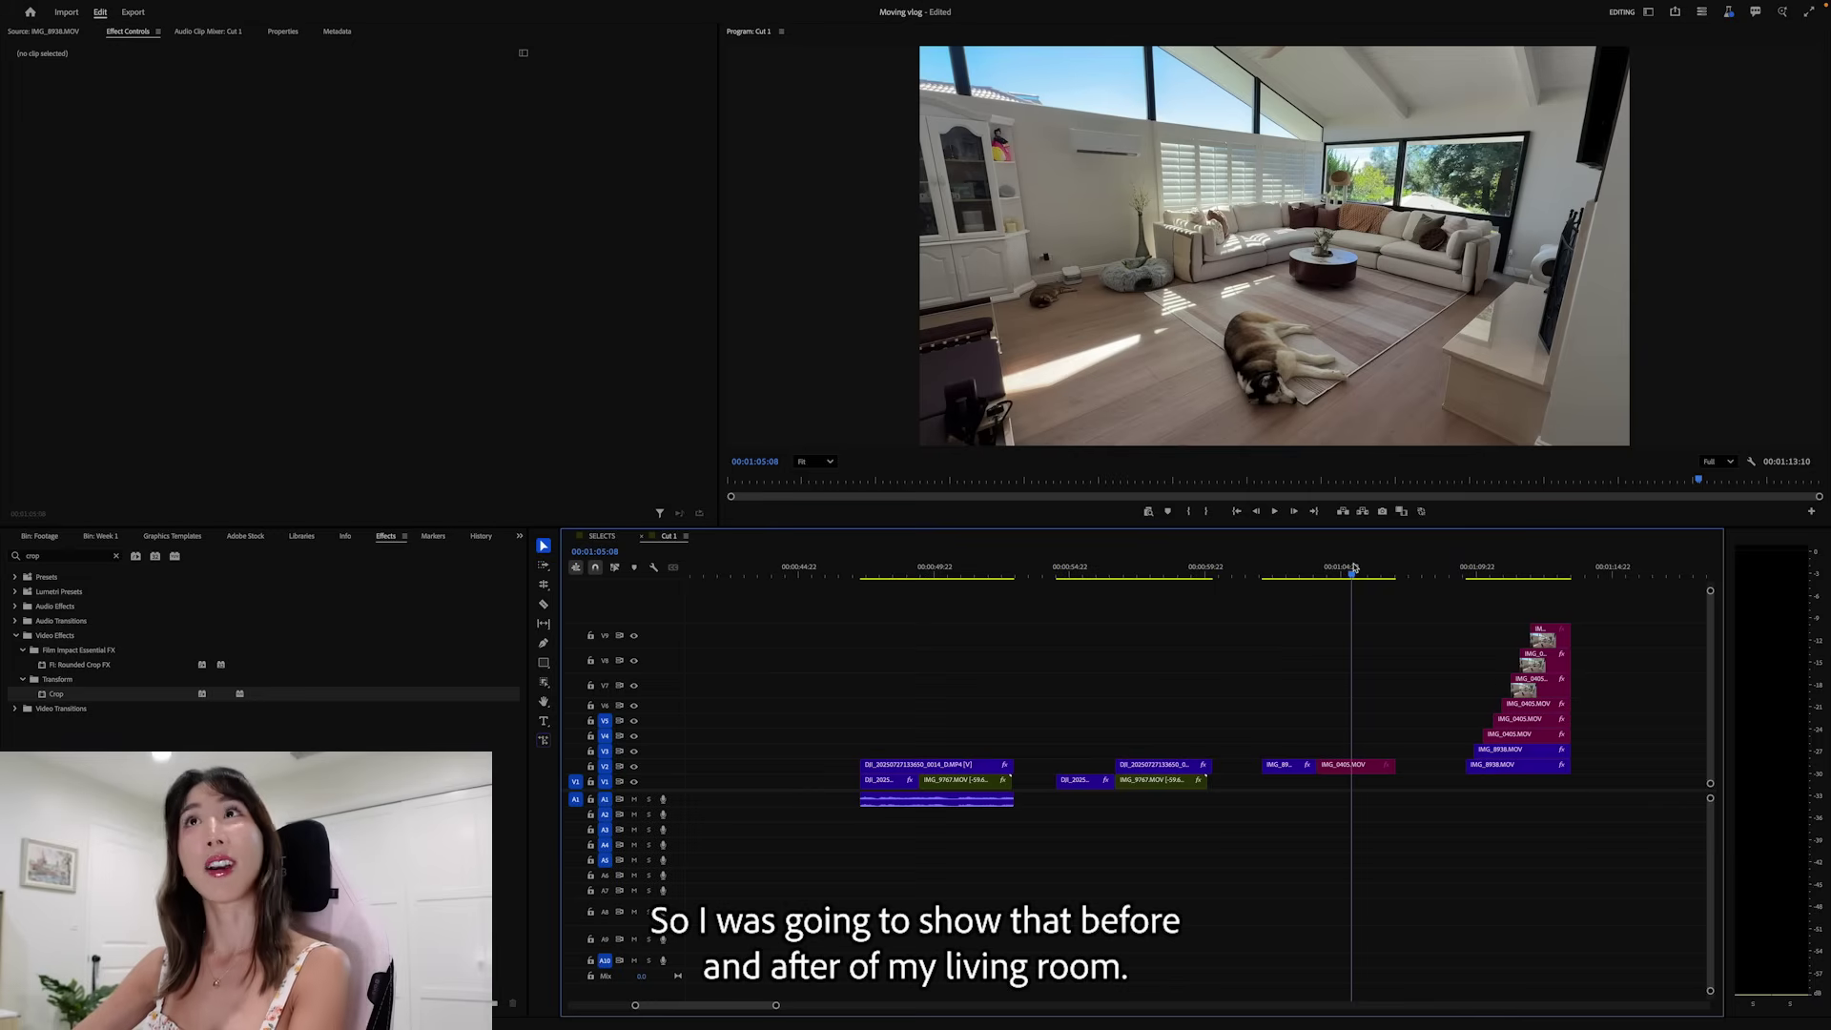
{"action": "left_click", "coordinate": [1362, 570]}
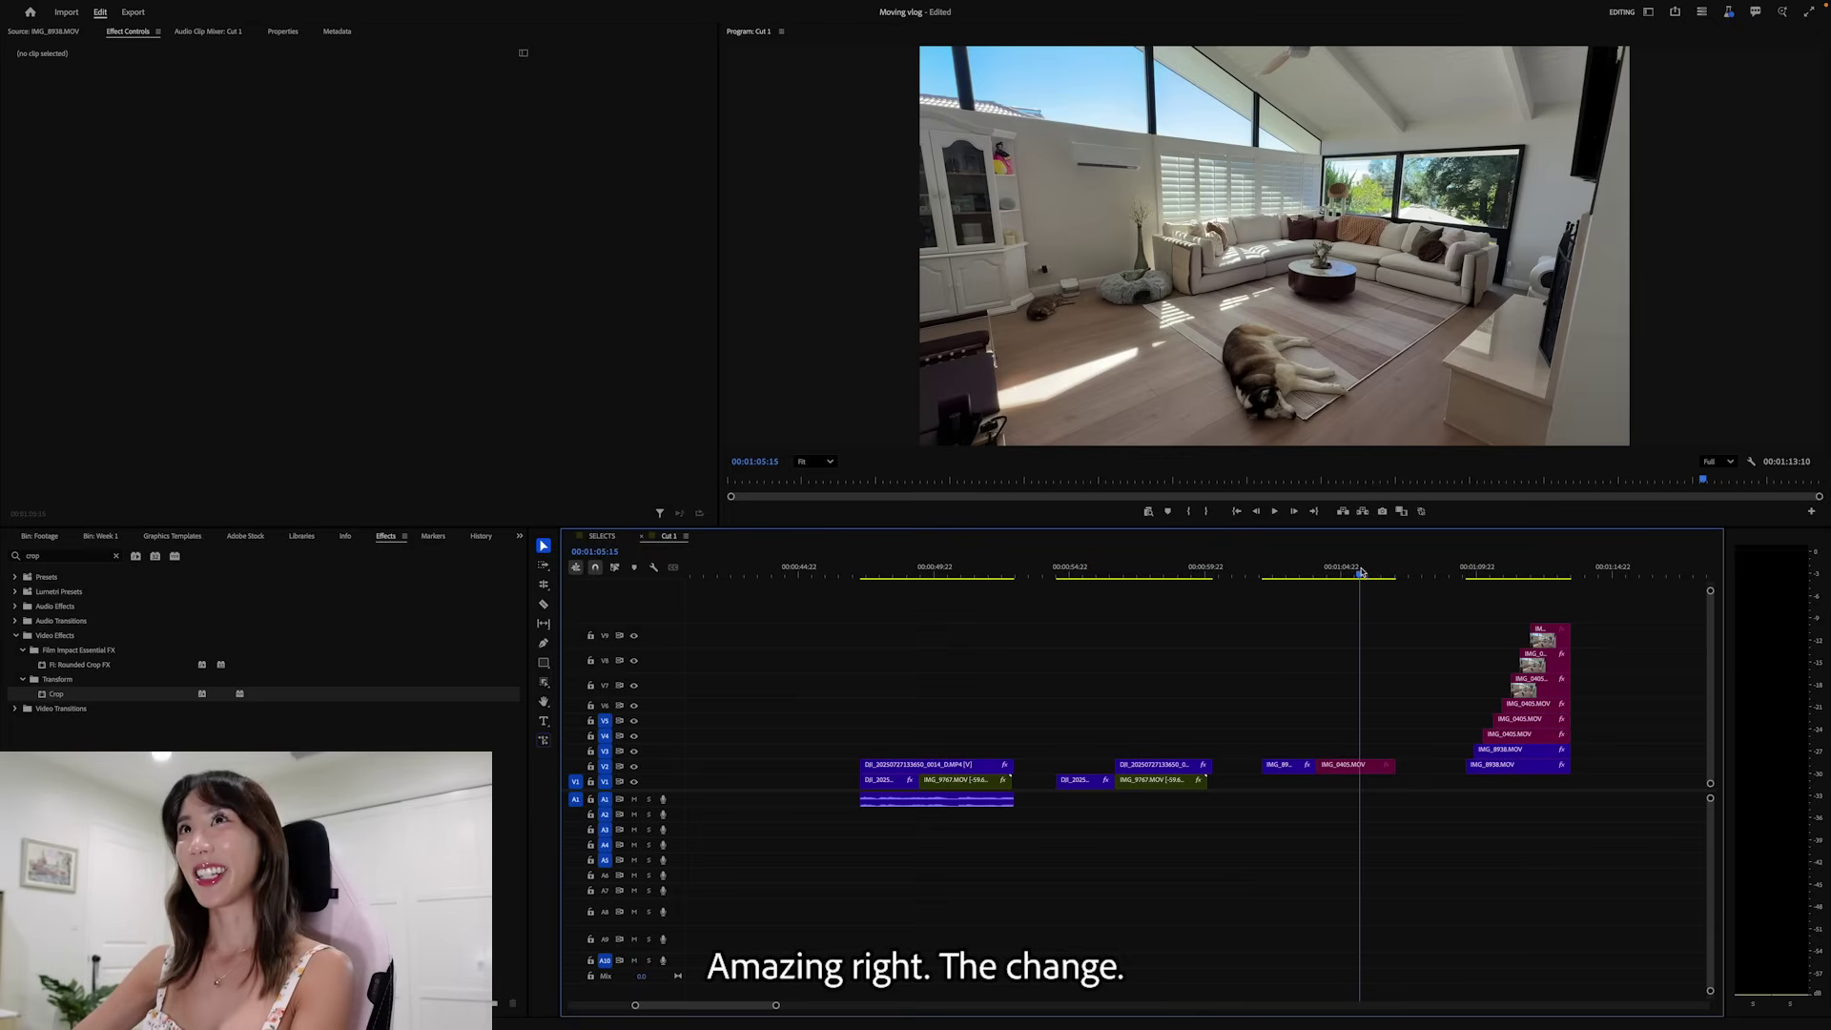
{"action": "left_click", "coordinate": [1292, 569]}
{"action": "left_click", "coordinate": [1348, 572]}
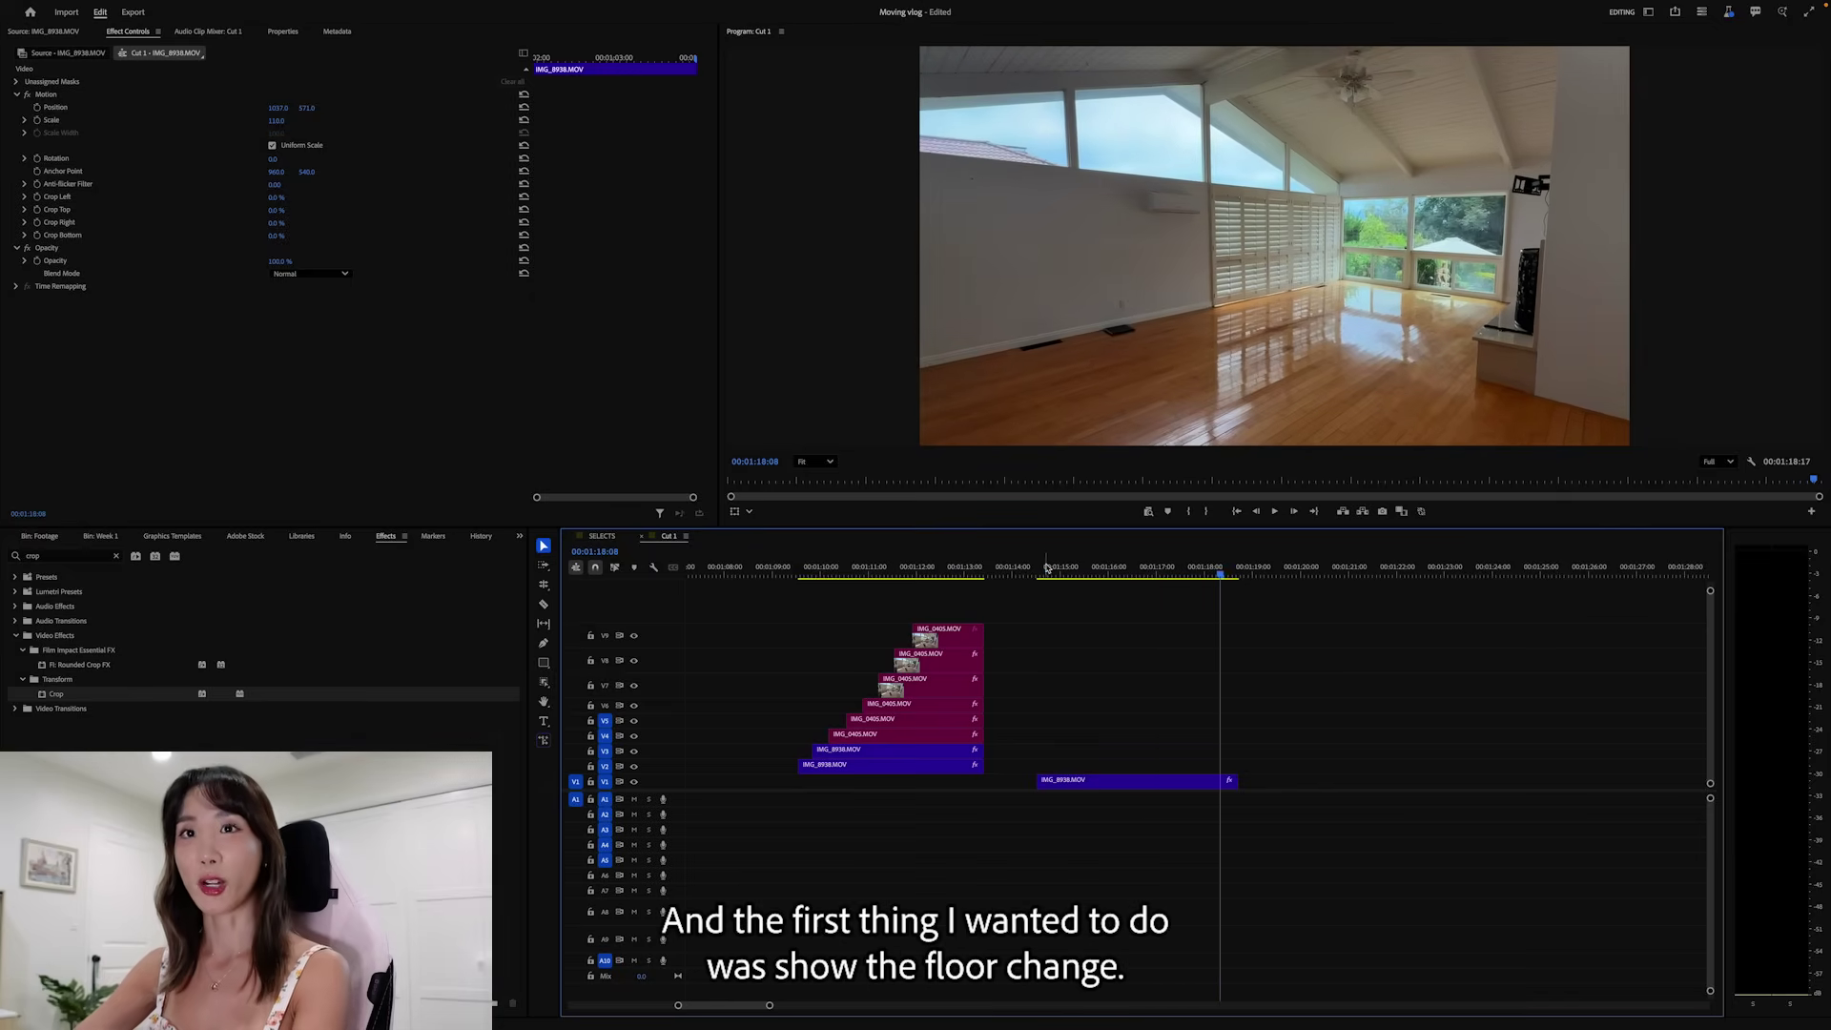
- Alt-duplicate IMG_8938 from V1 to V2, object-mask its wood floor, and track the mask forward
{"action": "left_click", "coordinate": [1047, 568]}
{"action": "left_click", "coordinate": [1093, 782]}
{"action": "left_click_drag", "start_coordinate": [1093, 782], "coordinate": [1093, 767]}
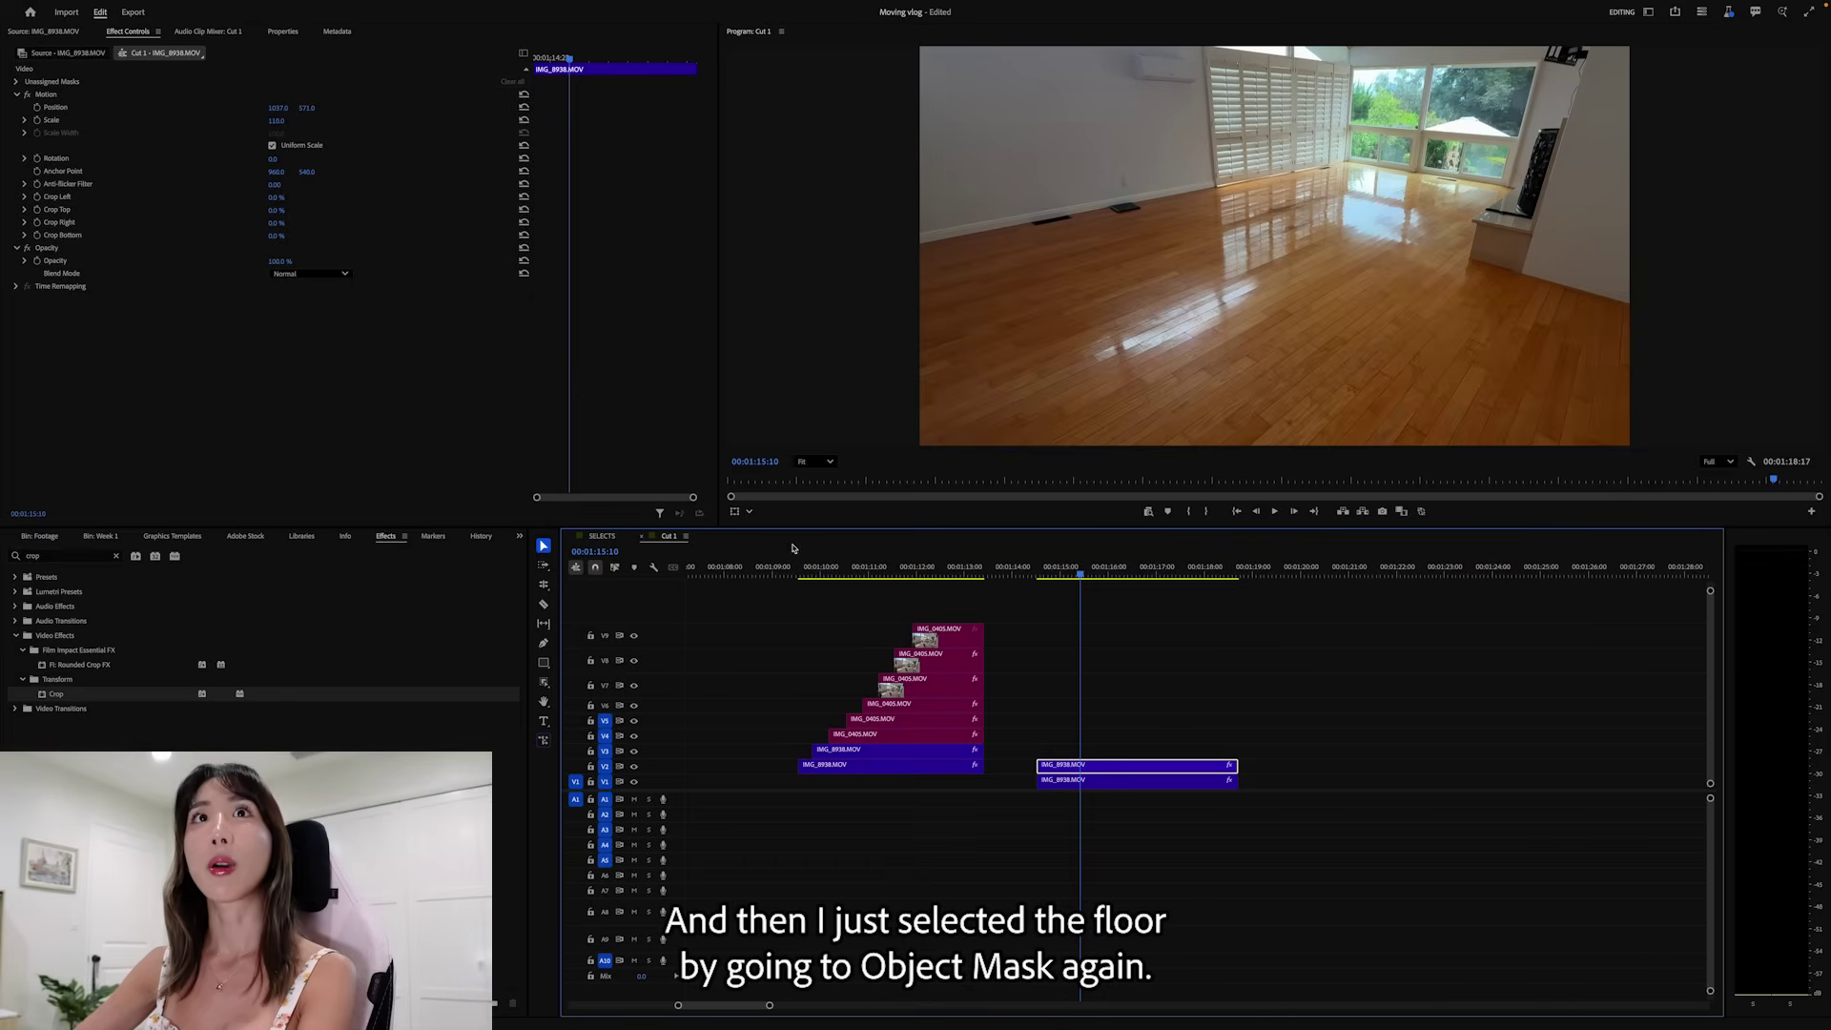
{"action": "left_click", "coordinate": [544, 683]}
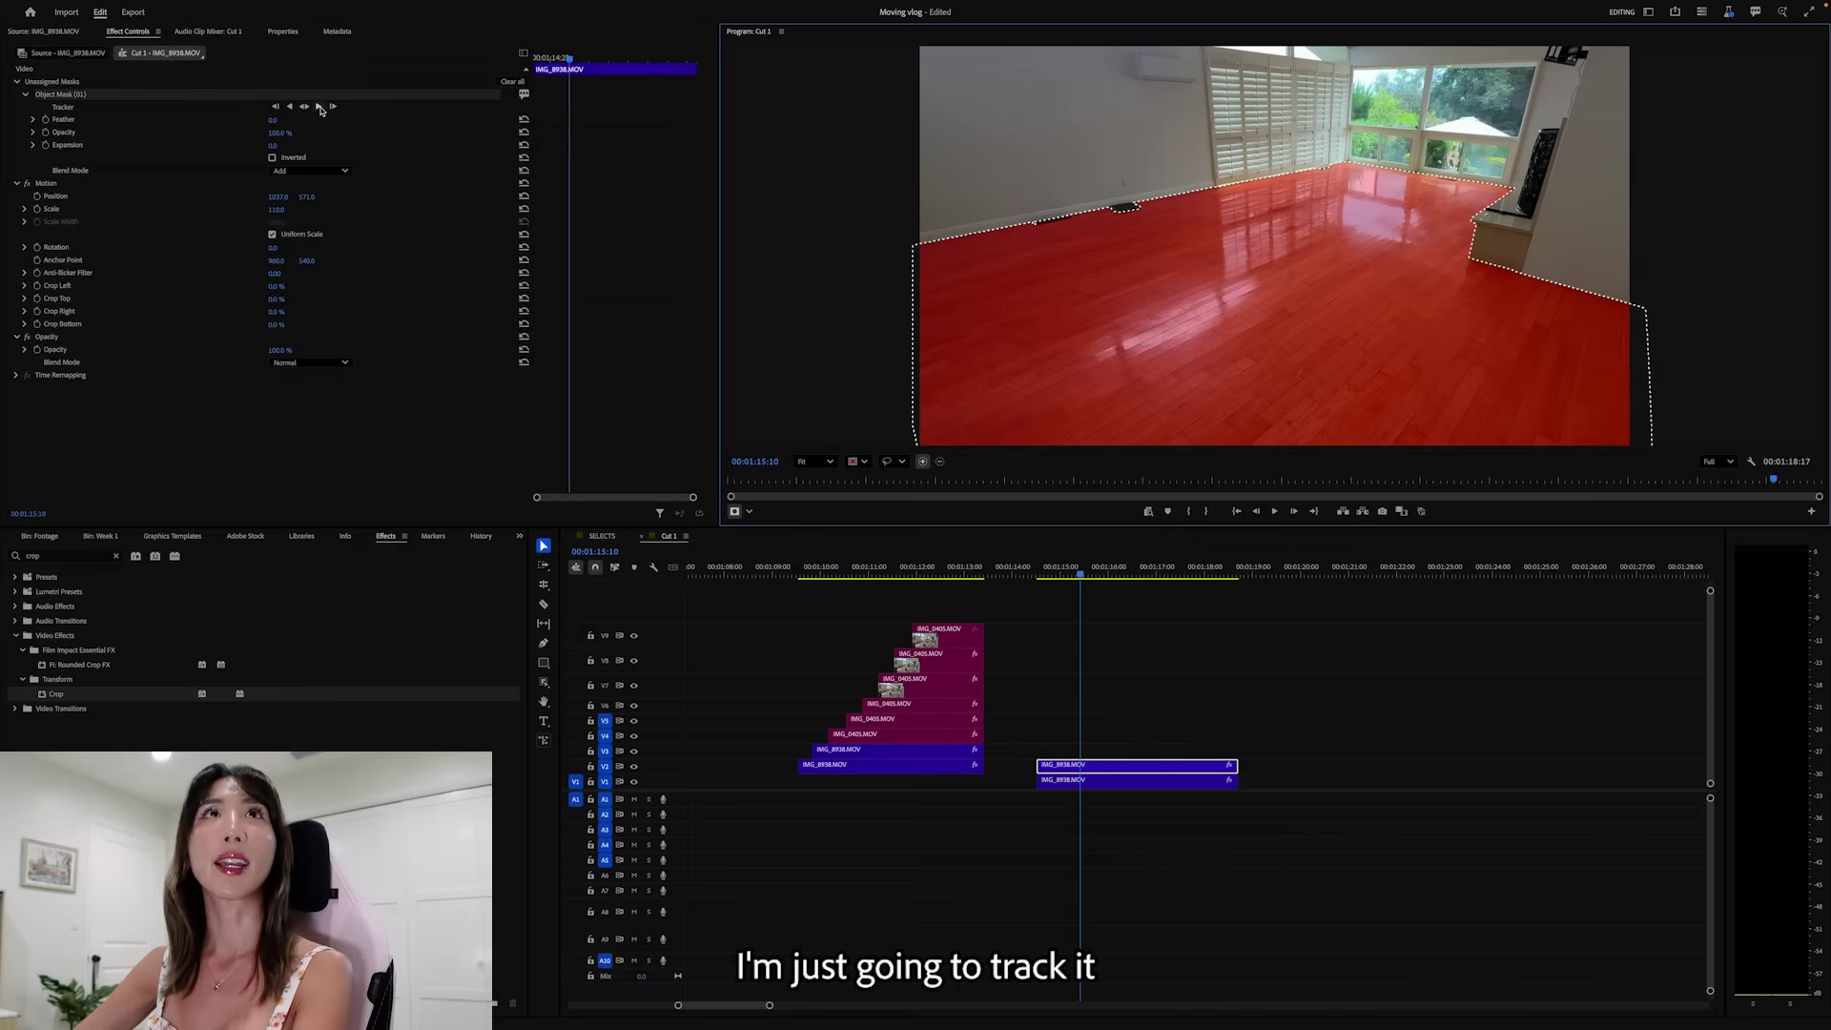
{"action": "left_click", "coordinate": [321, 107]}
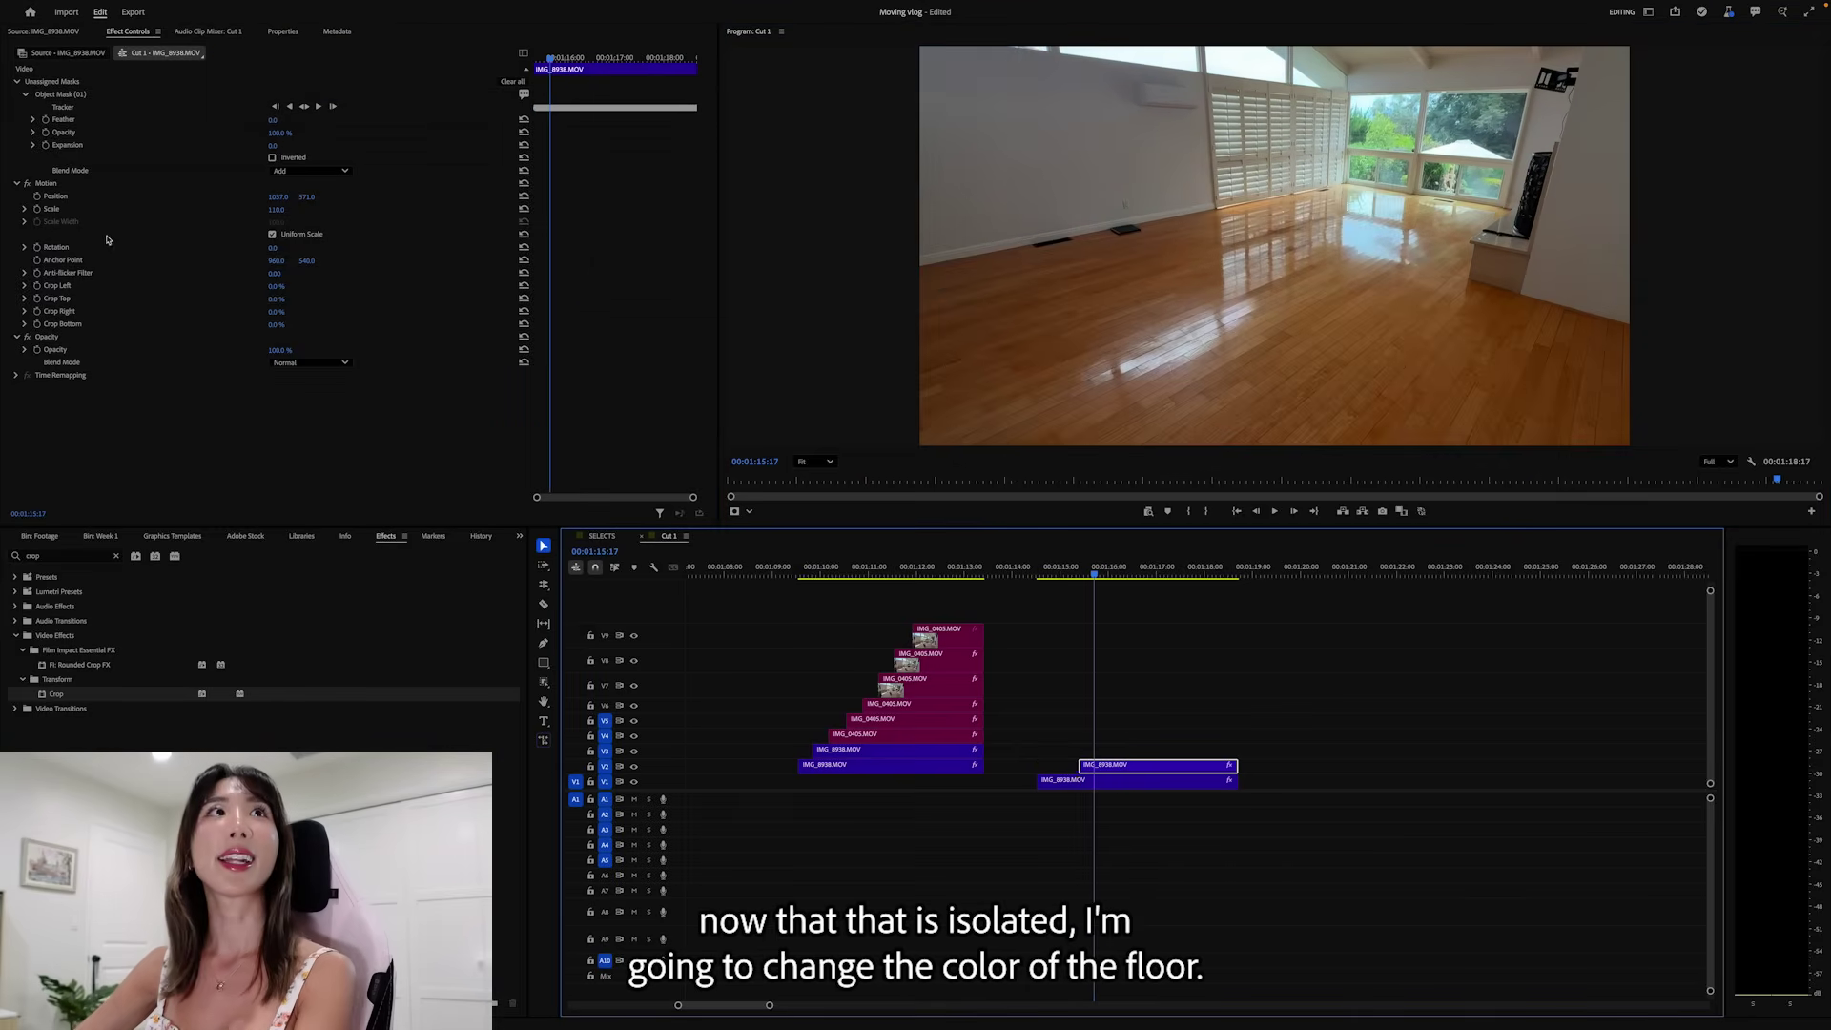
- Replace the 'crop' Effects search with 'colo' to list the Color Correction effects
{"action": "left_click", "coordinate": [85, 565]}
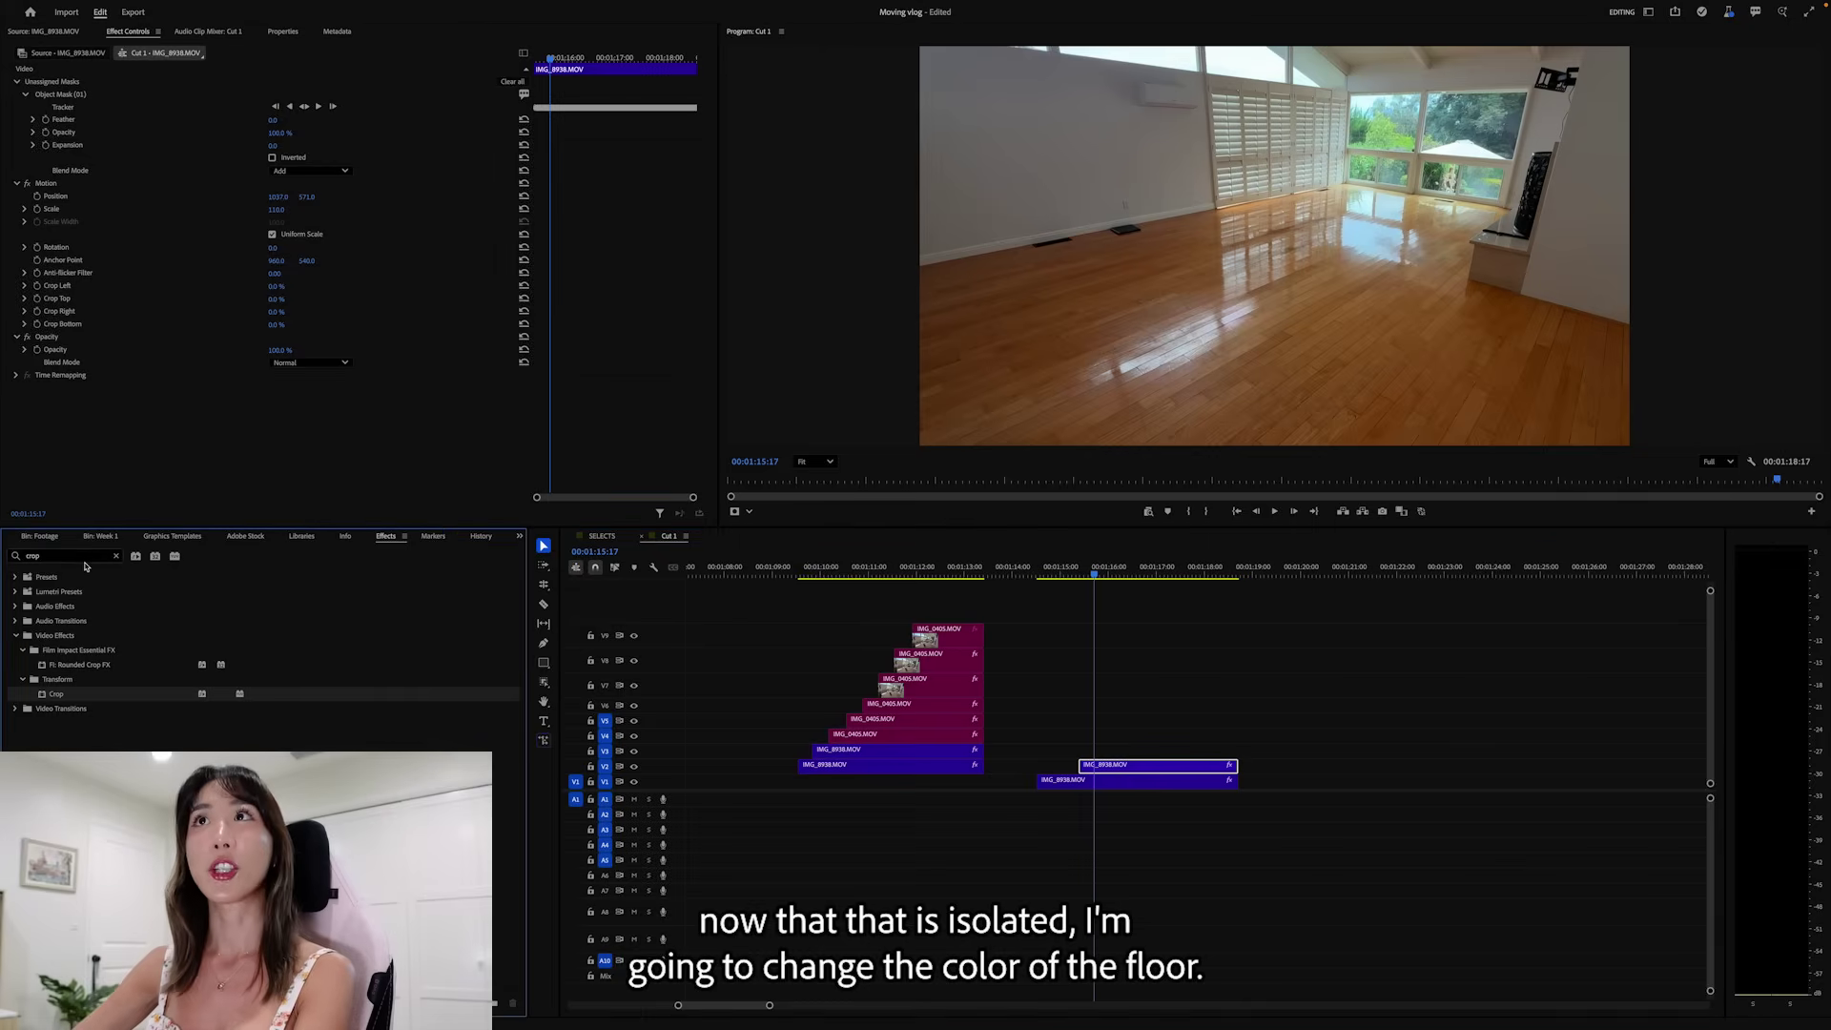
{"action": "key", "text": "BackSpace"}
{"action": "key", "text": "BackSpace"}
{"action": "key", "text": "BackSpace"}
{"action": "key", "text": "BackSpace"}
{"action": "type", "text": "colo"}
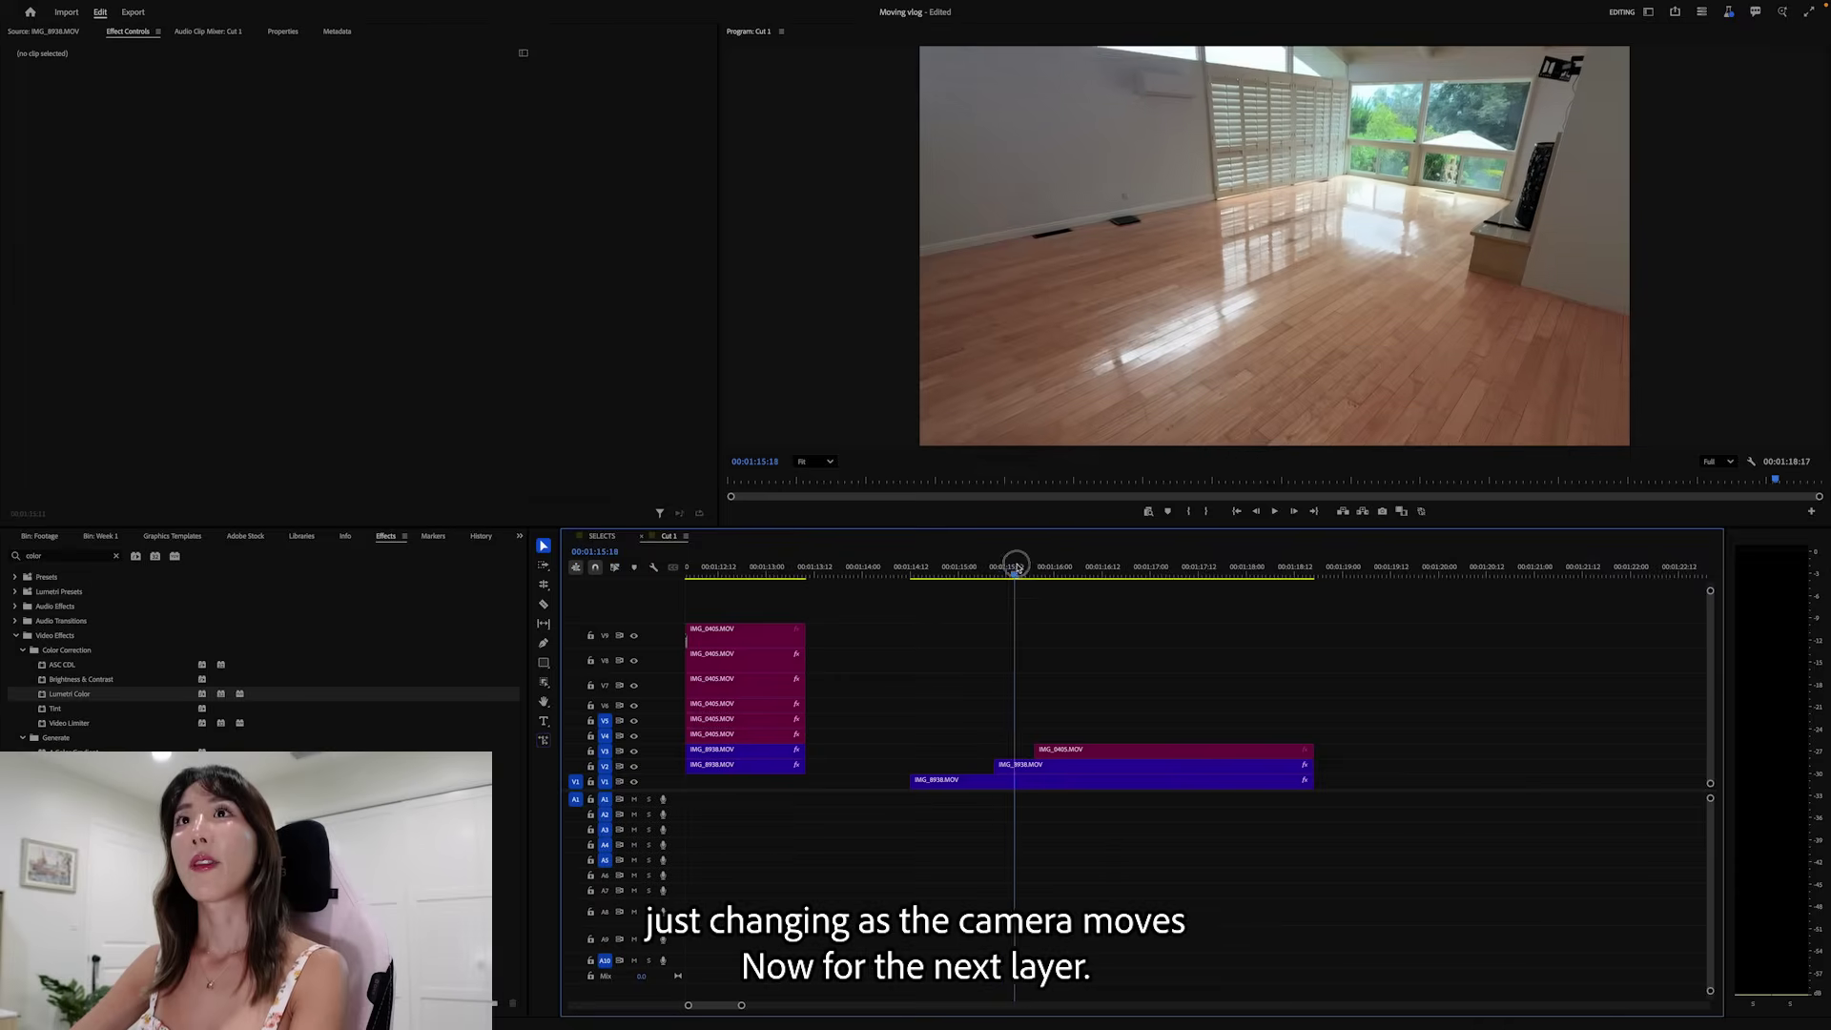
- Select the IMG_0405 living-room clip on V3 and lasso the windows with the Object Mask tool
{"action": "left_click_drag", "start_coordinate": [1017, 568], "coordinate": [1039, 568]}
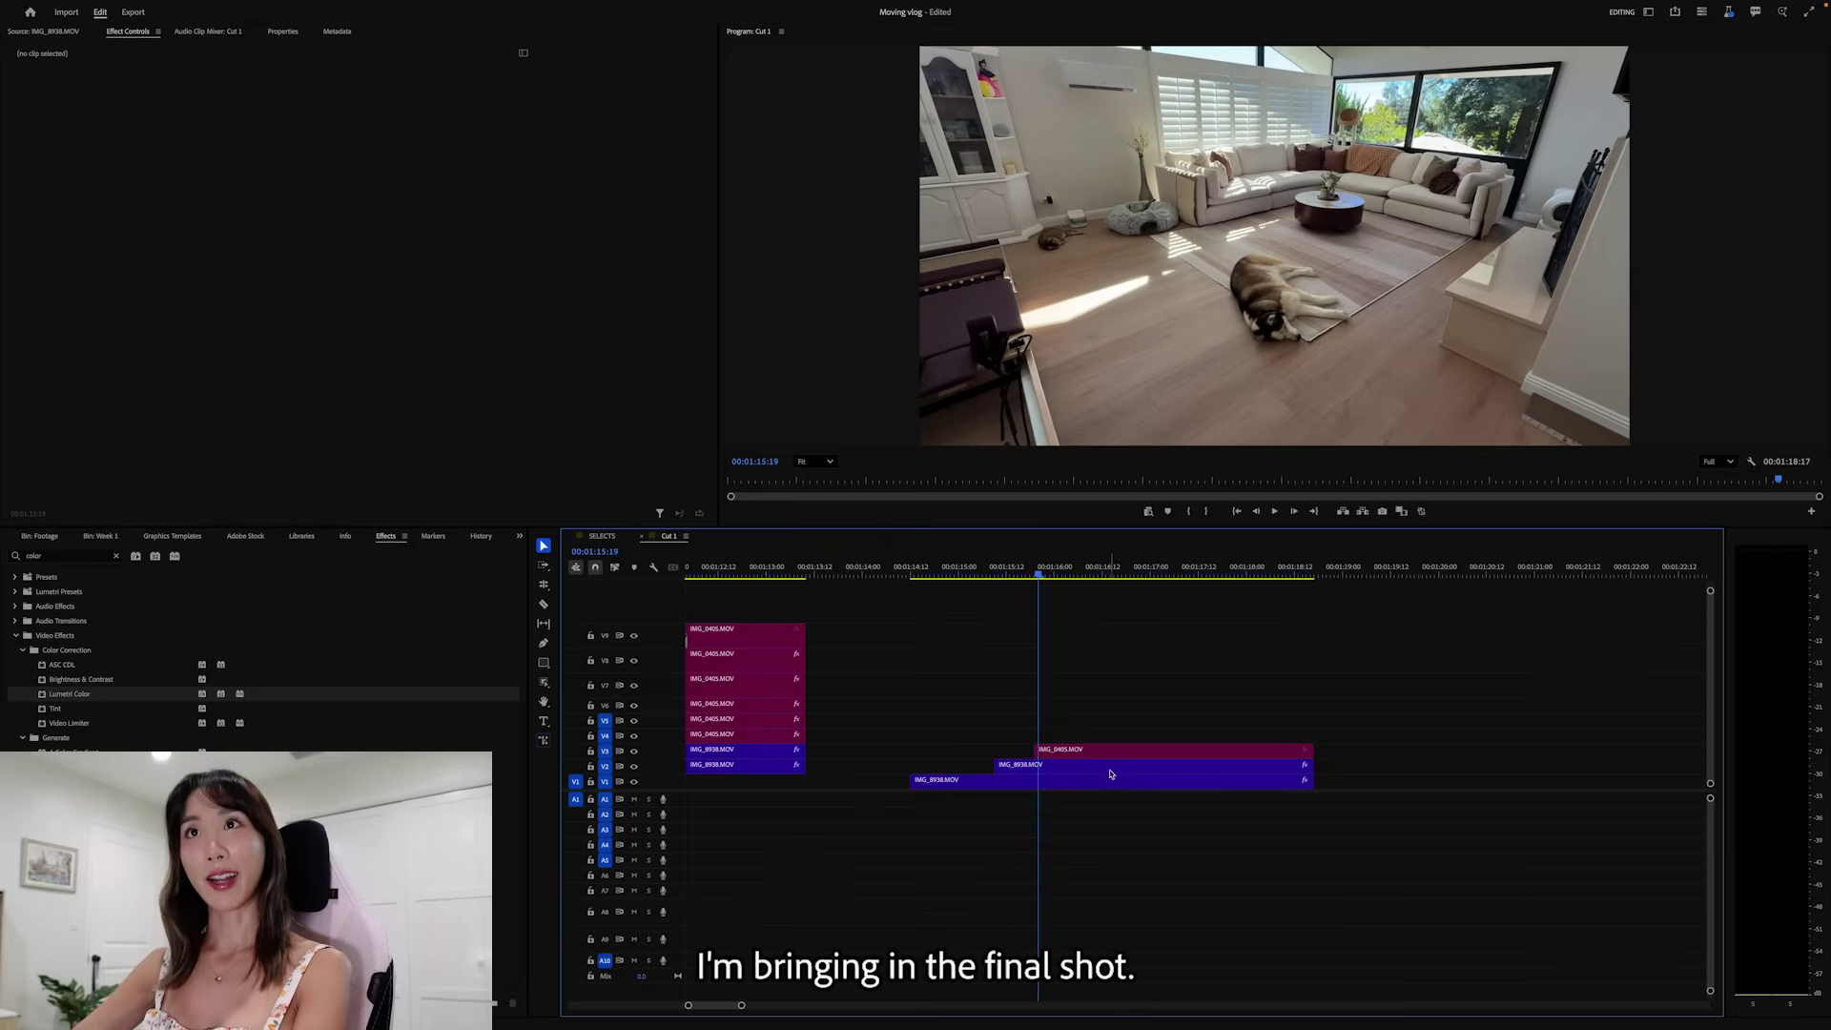
{"action": "key", "text": "space"}
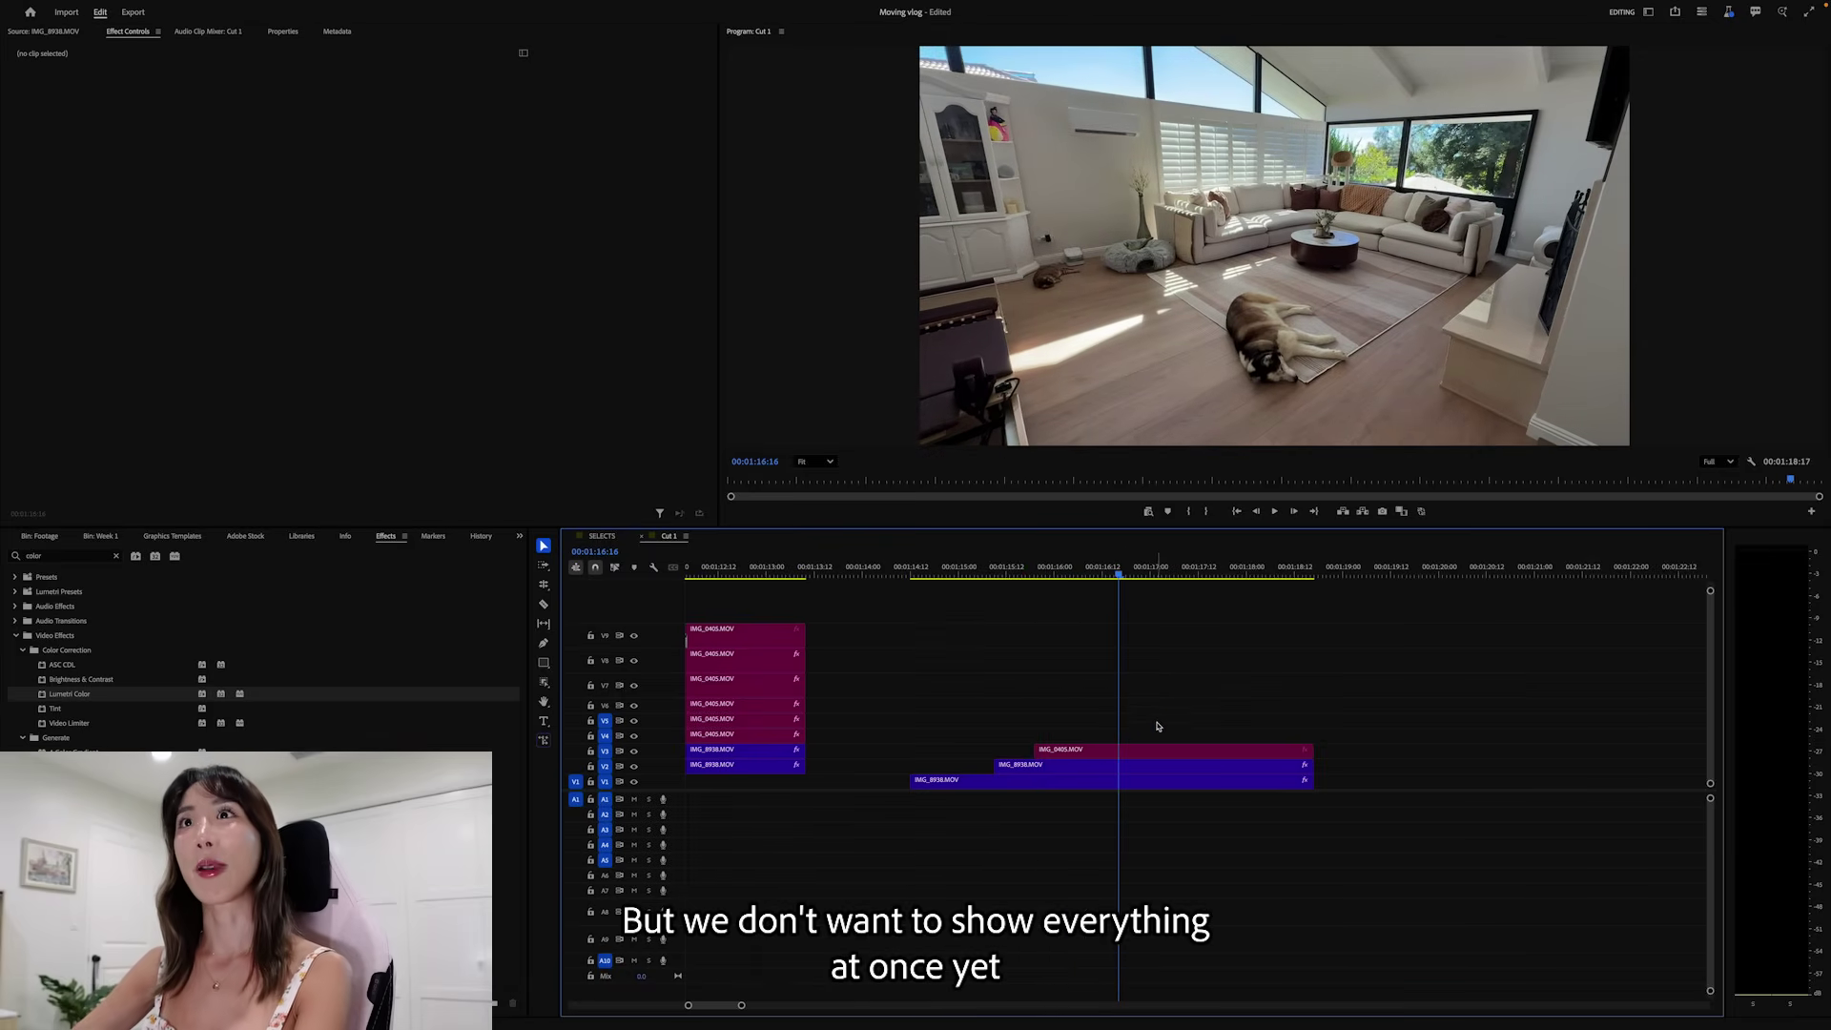
{"action": "left_click", "coordinate": [1159, 750]}
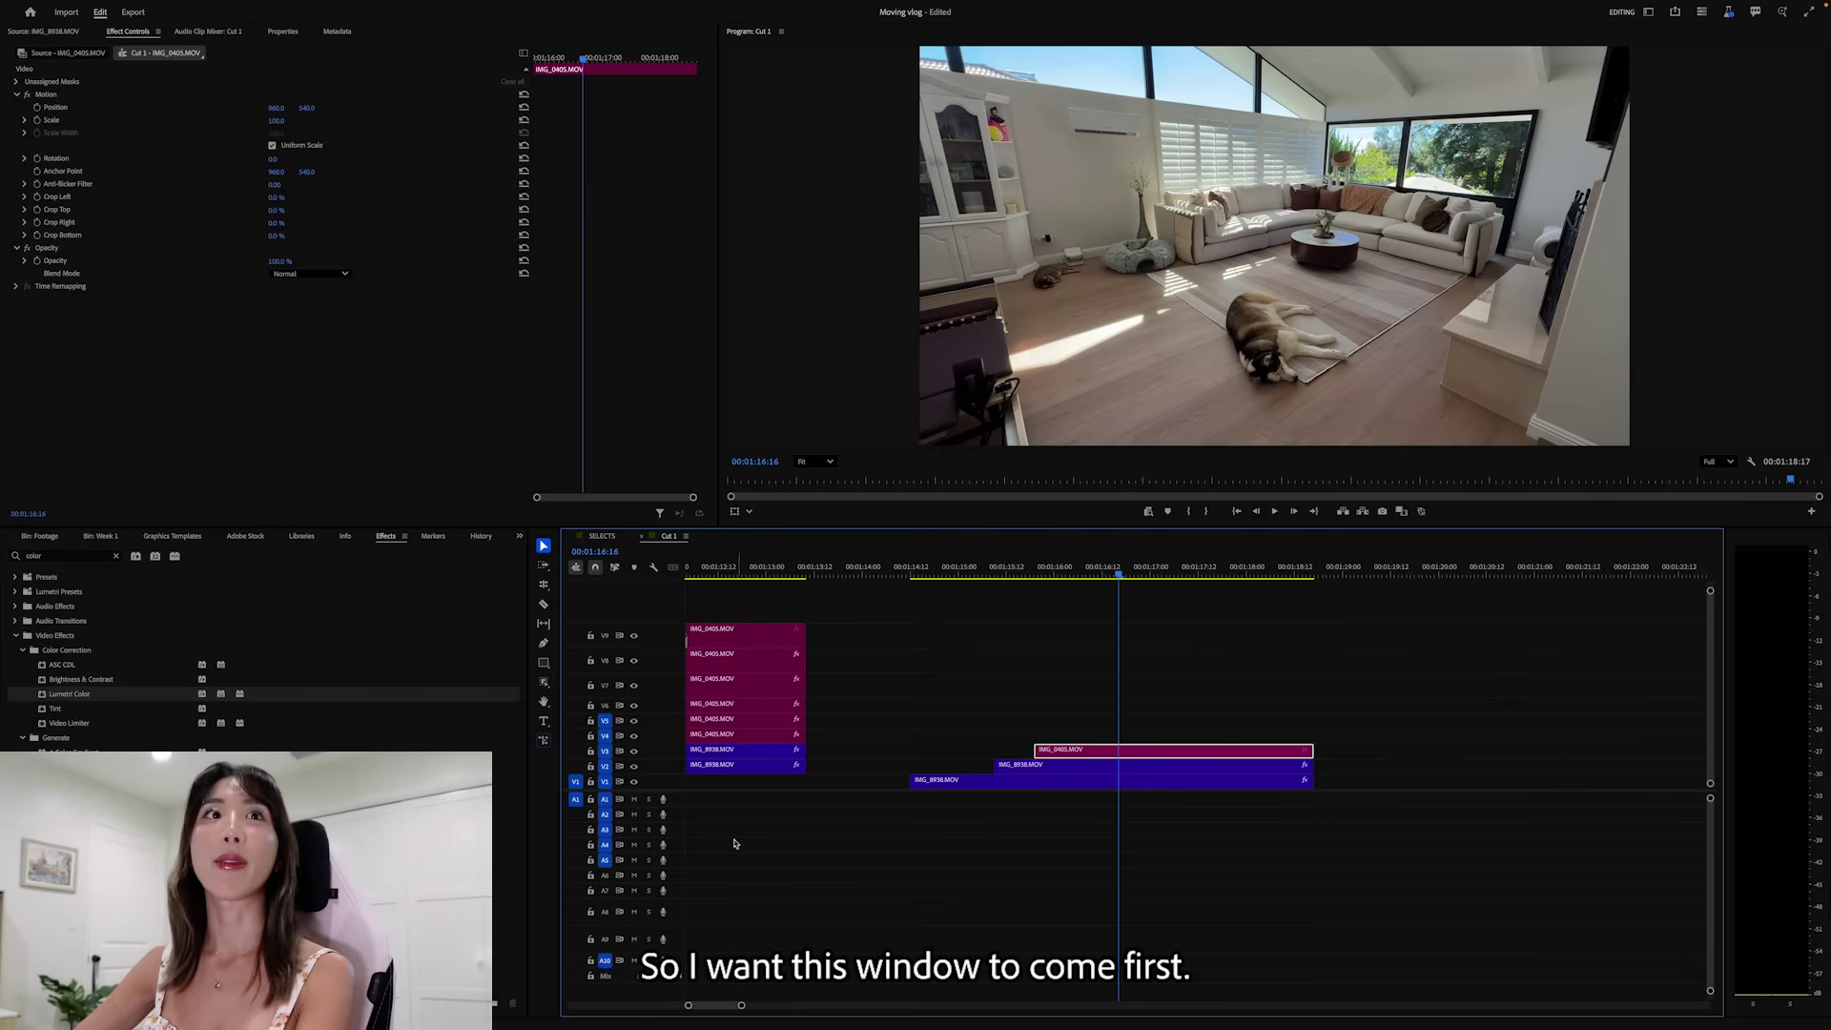
{"action": "left_click", "coordinate": [544, 684]}
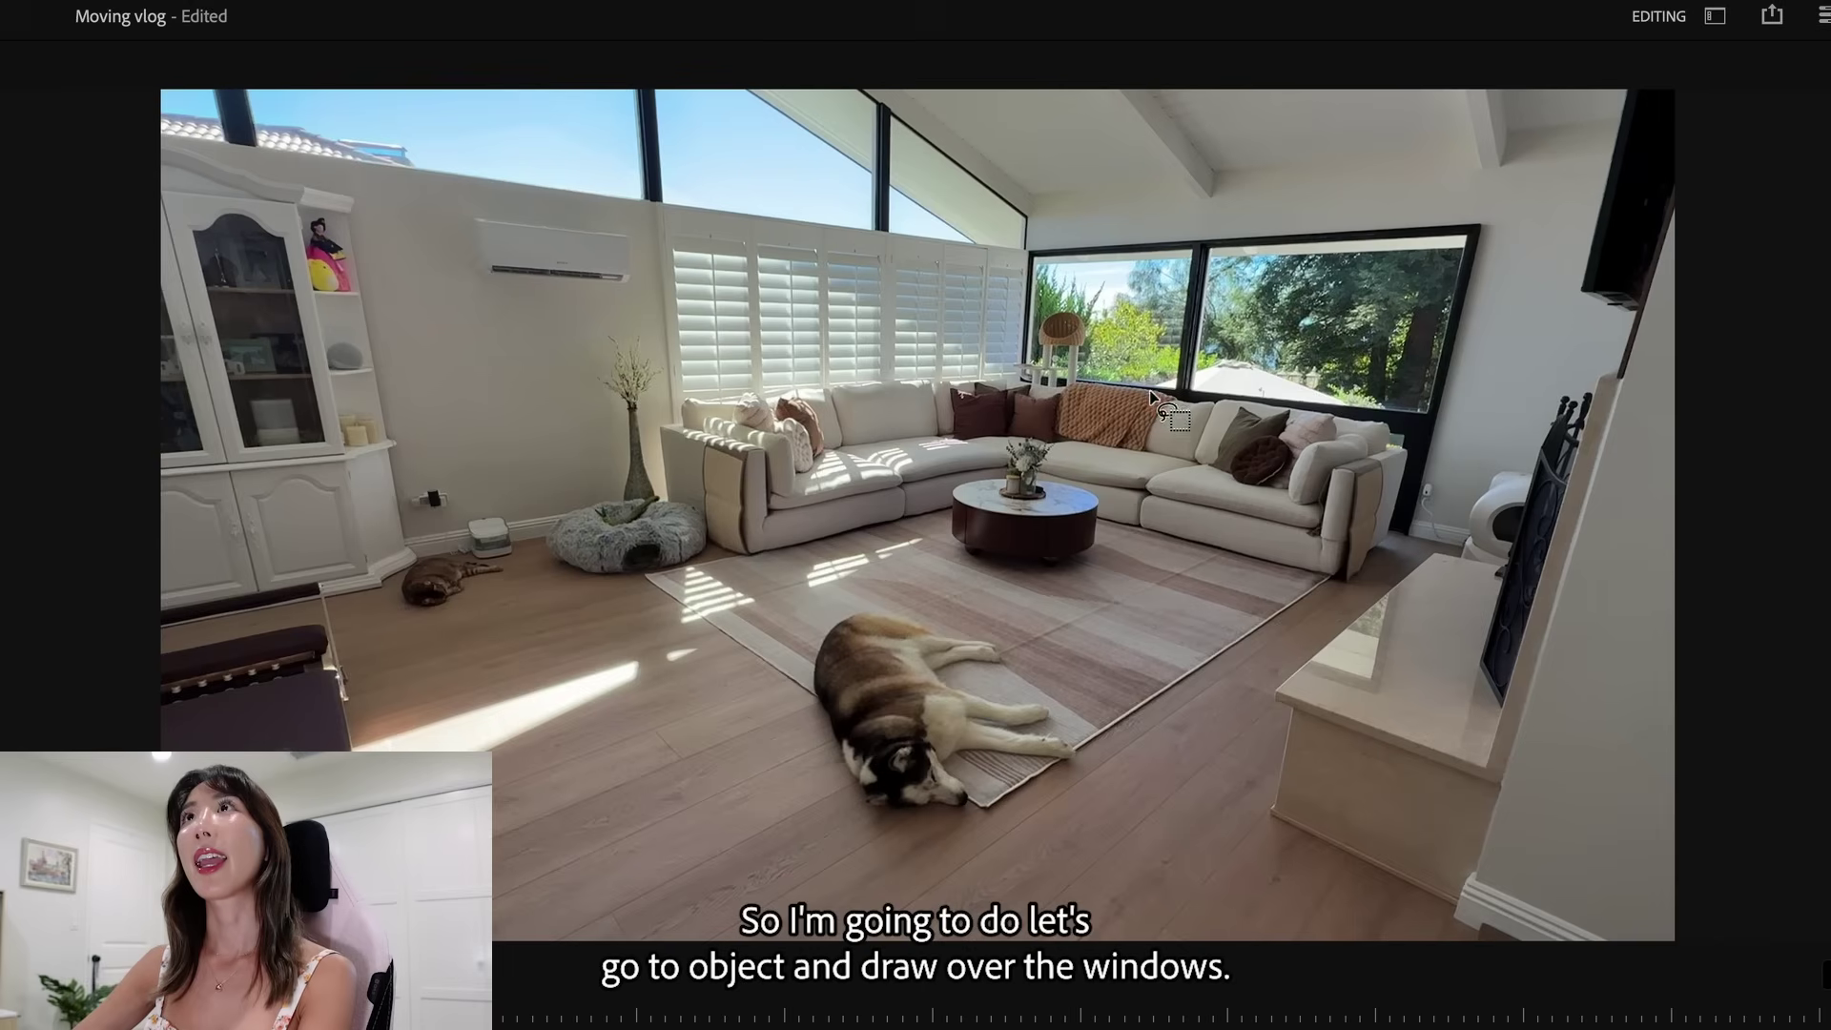
{"action": "mouse_move", "coordinate": [1383, 189]}
{"action": "left_mouse_down"}
{"action": "mouse_move", "coordinate": [1330, 116]}
{"action": "mouse_move", "coordinate": [1524, 106]}
{"action": "mouse_move", "coordinate": [1490, 202]}
{"action": "left_mouse_up"}
{"action": "mouse_move", "coordinate": [1376, 420]}
{"action": "left_mouse_down"}
{"action": "mouse_move", "coordinate": [1167, 426]}
{"action": "mouse_move", "coordinate": [1116, 386]}
{"action": "left_mouse_up"}
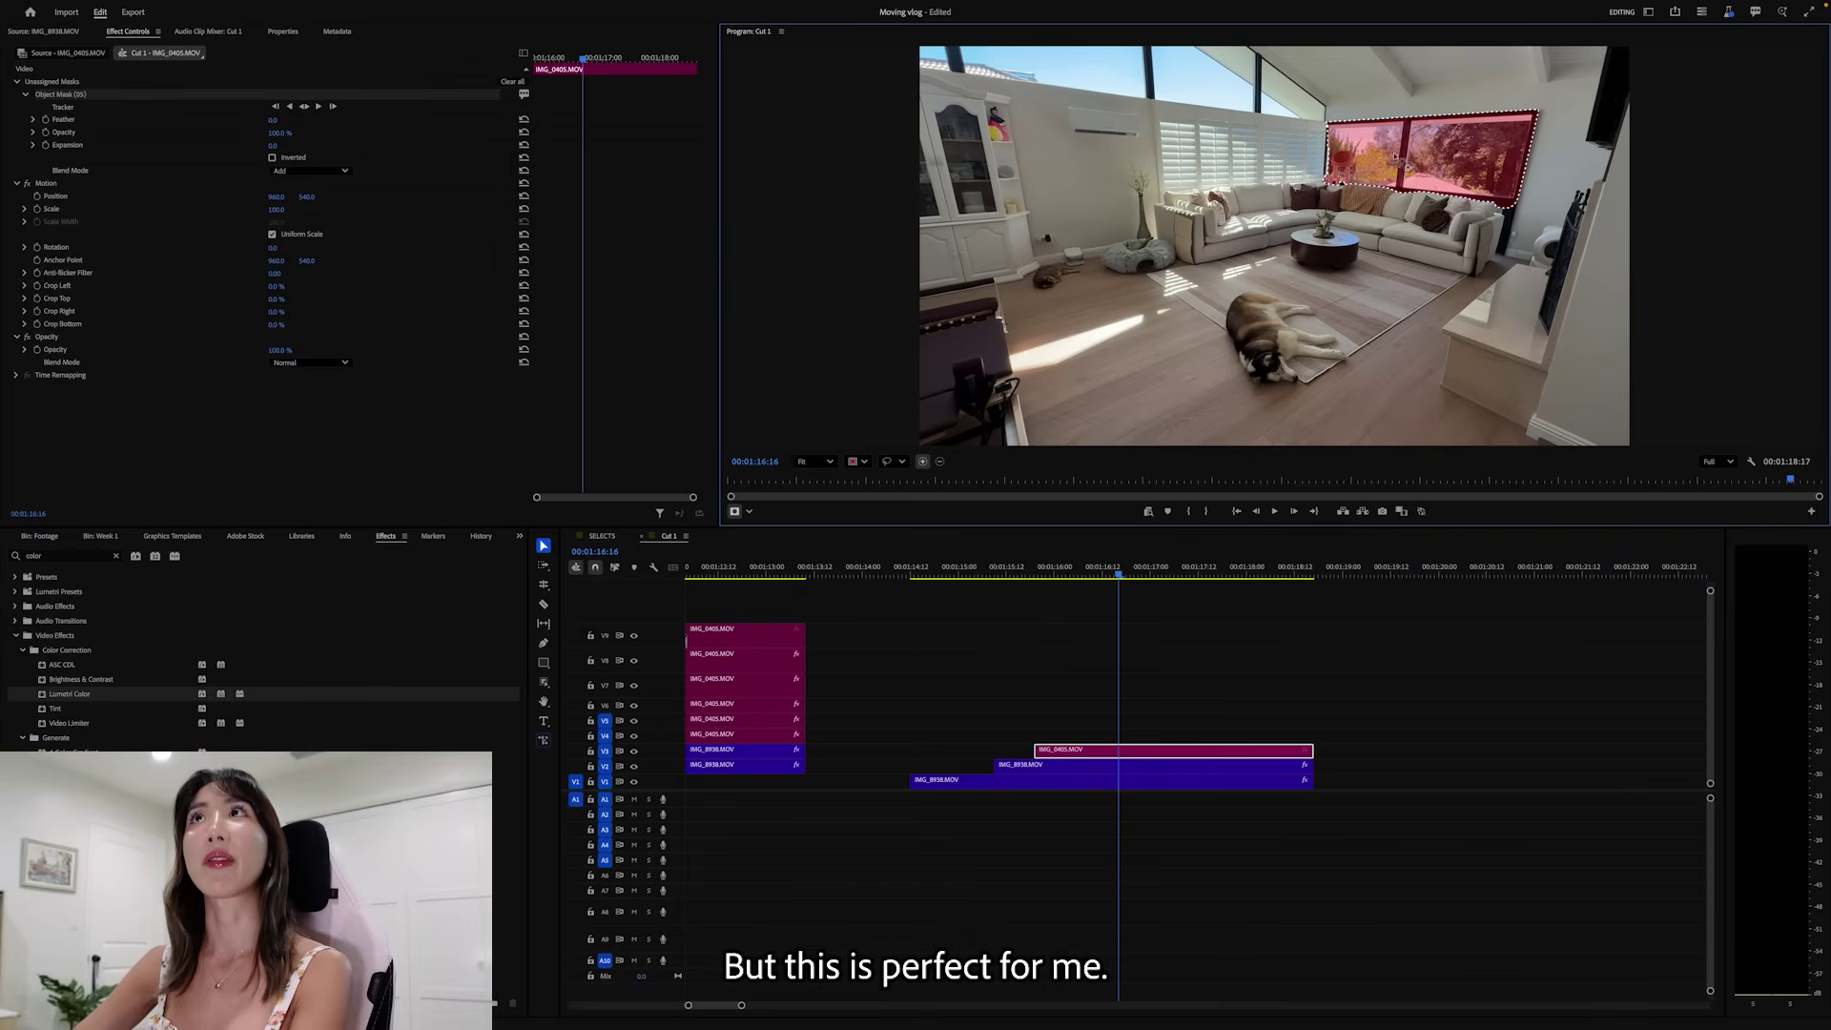
- Rename the windows mask to Window and mask the whole couch, including its back and cushions
{"action": "right_click", "coordinate": [1396, 158]}
{"action": "left_click", "coordinate": [1409, 213]}
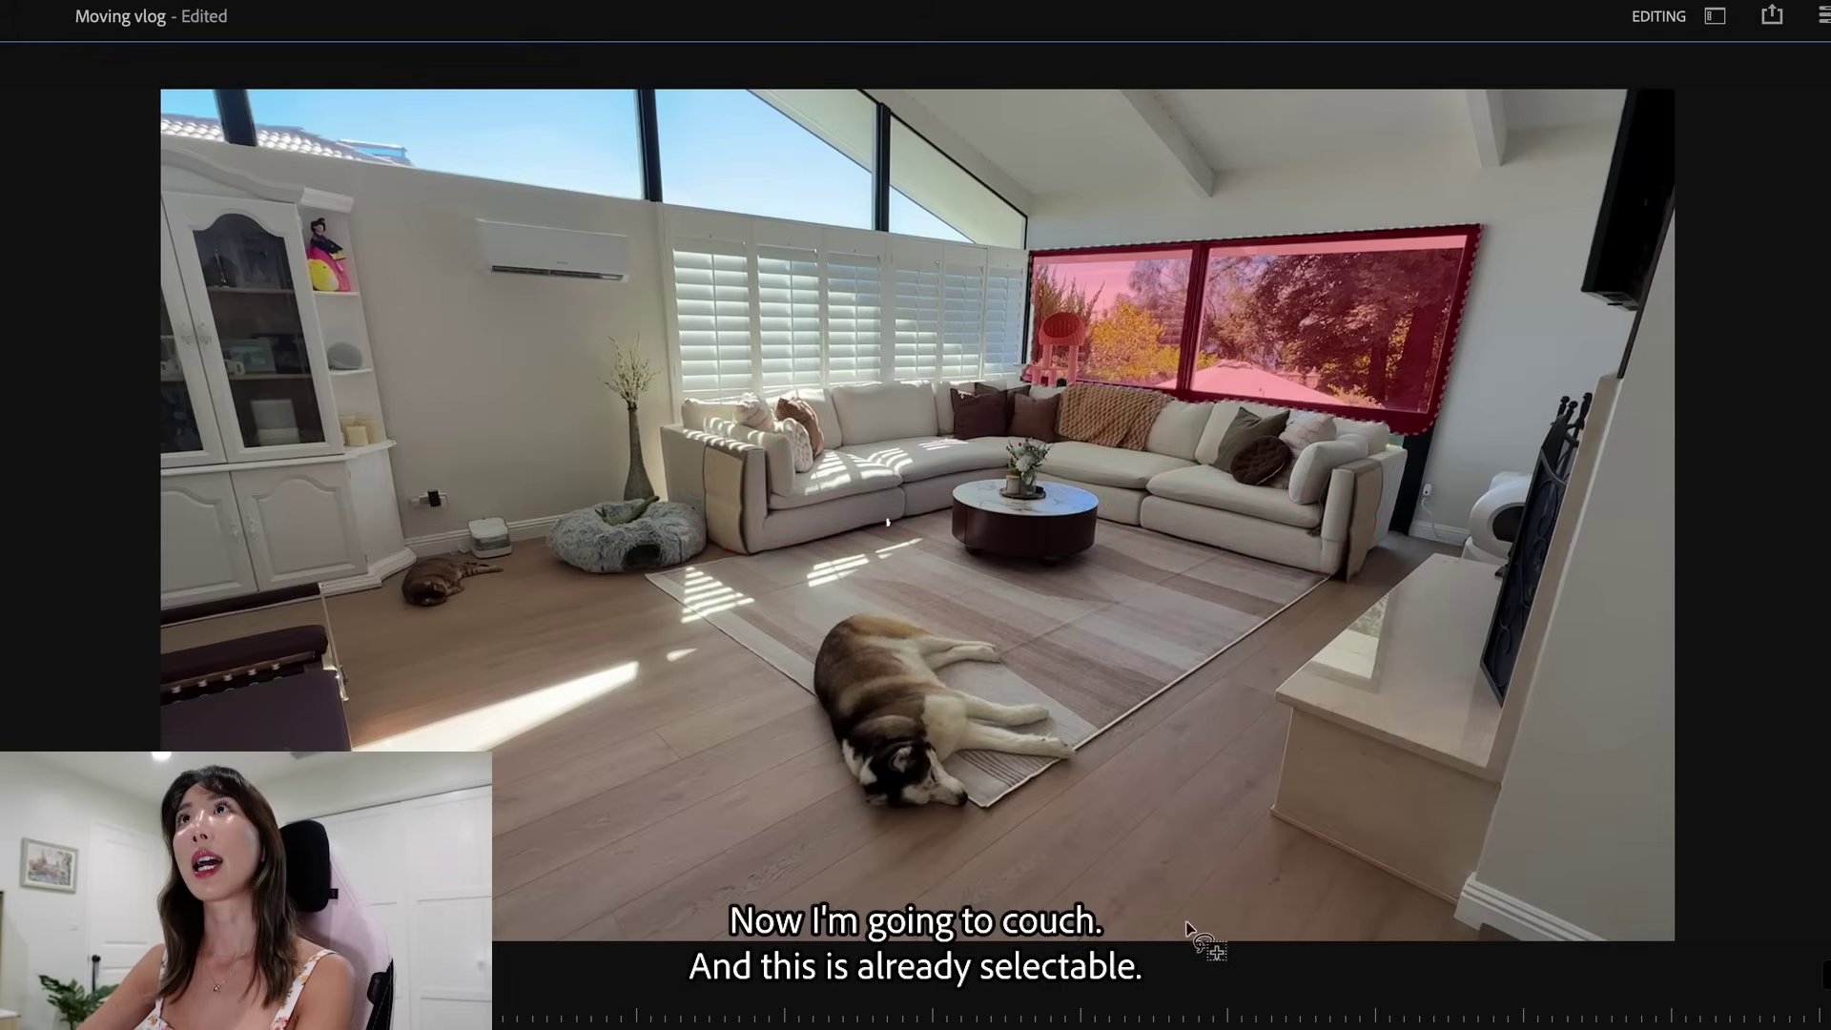
{"action": "left_click", "coordinate": [842, 489]}
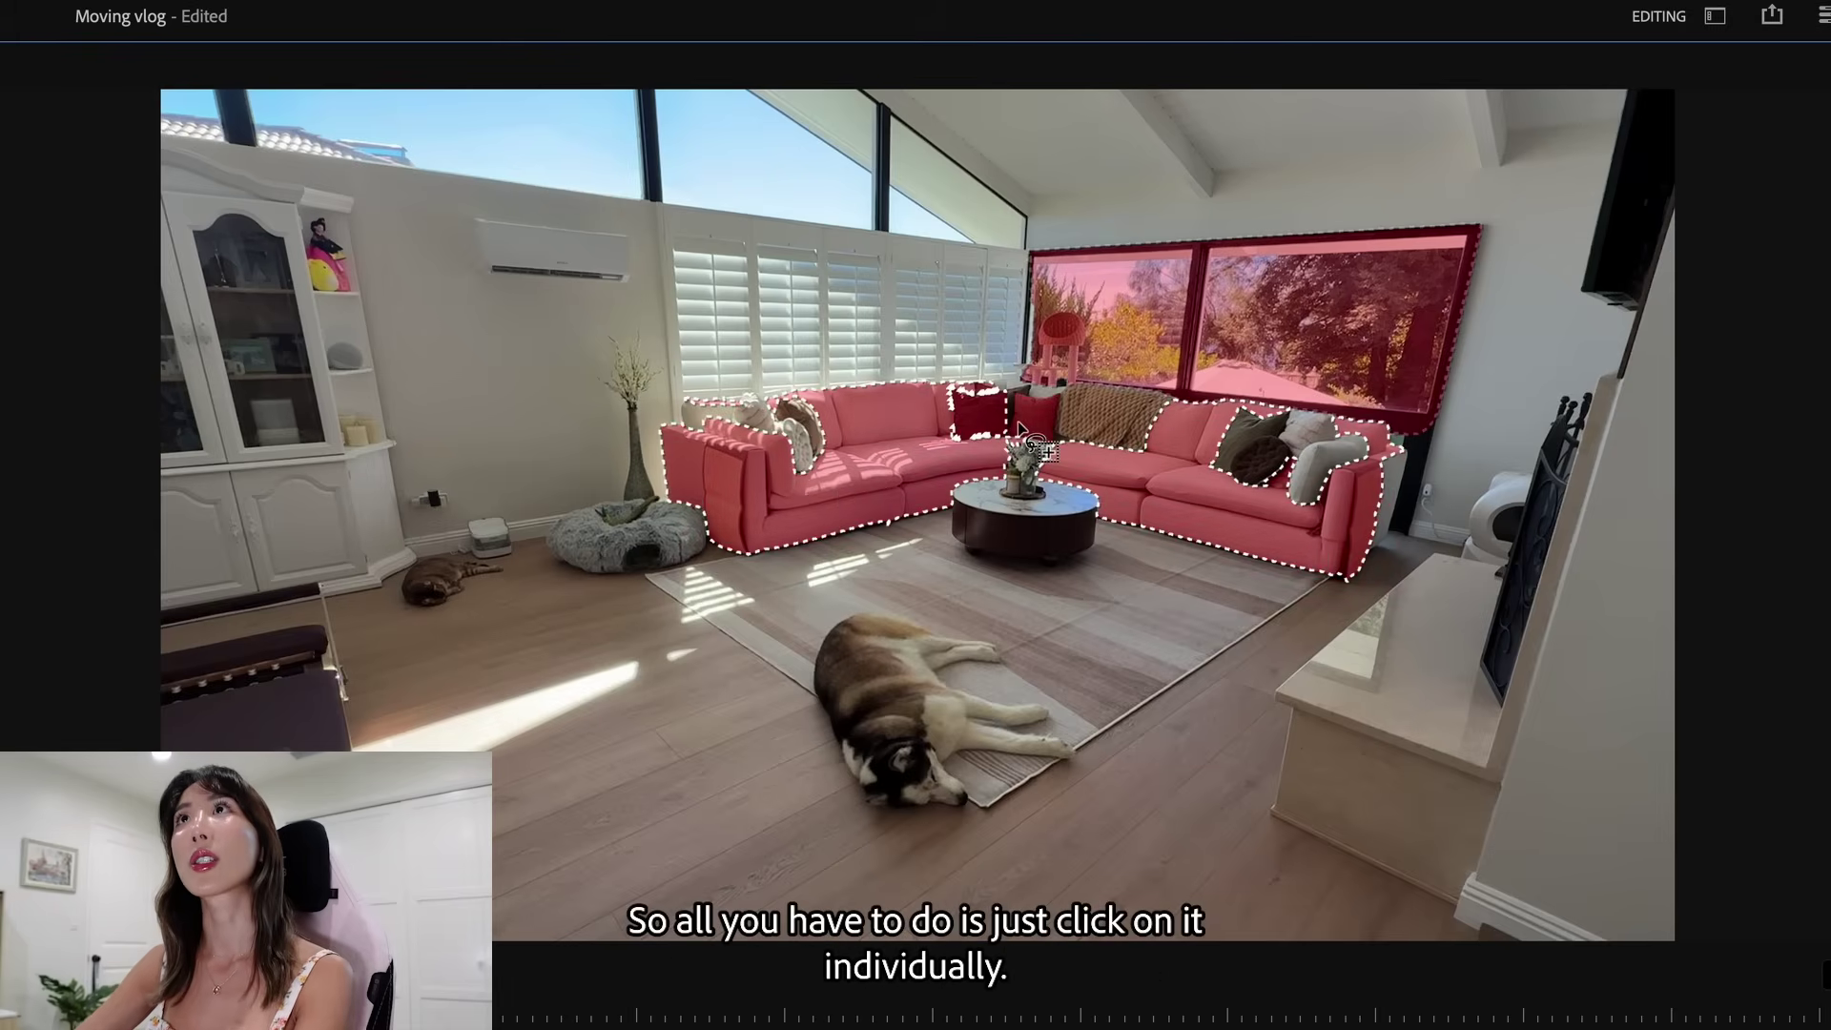
{"action": "mouse_move", "coordinate": [1001, 468]}
{"action": "left_mouse_down"}
{"action": "mouse_move", "coordinate": [1074, 363]}
{"action": "mouse_move", "coordinate": [1282, 416]}
{"action": "mouse_move", "coordinate": [1399, 421]}
{"action": "mouse_move", "coordinate": [1398, 506]}
{"action": "mouse_move", "coordinate": [1294, 551]}
{"action": "mouse_move", "coordinate": [1115, 502]}
{"action": "mouse_move", "coordinate": [790, 559]}
{"action": "mouse_move", "coordinate": [629, 486]}
{"action": "mouse_move", "coordinate": [697, 396]}
{"action": "mouse_move", "coordinate": [1006, 377]}
{"action": "mouse_move", "coordinate": [1130, 441]}
{"action": "left_mouse_up"}
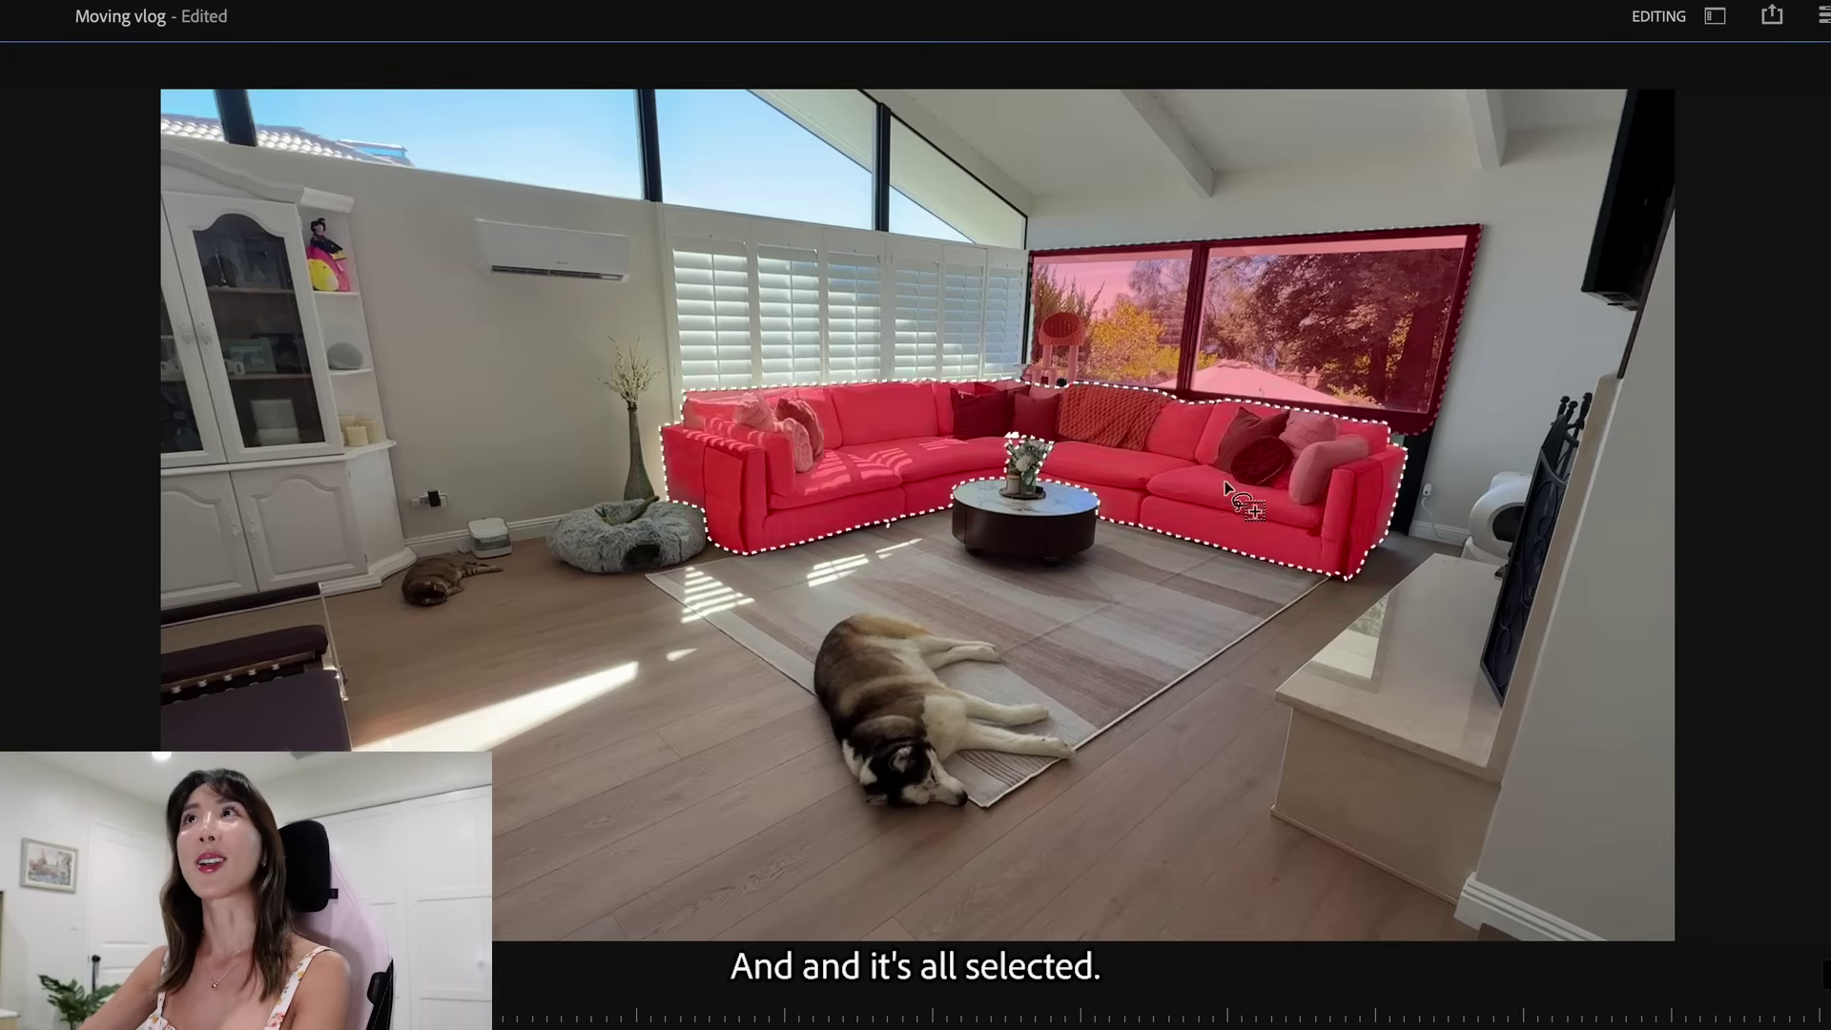
- Rename the couch mask to Couch
{"action": "right_click", "coordinate": [1193, 517]}
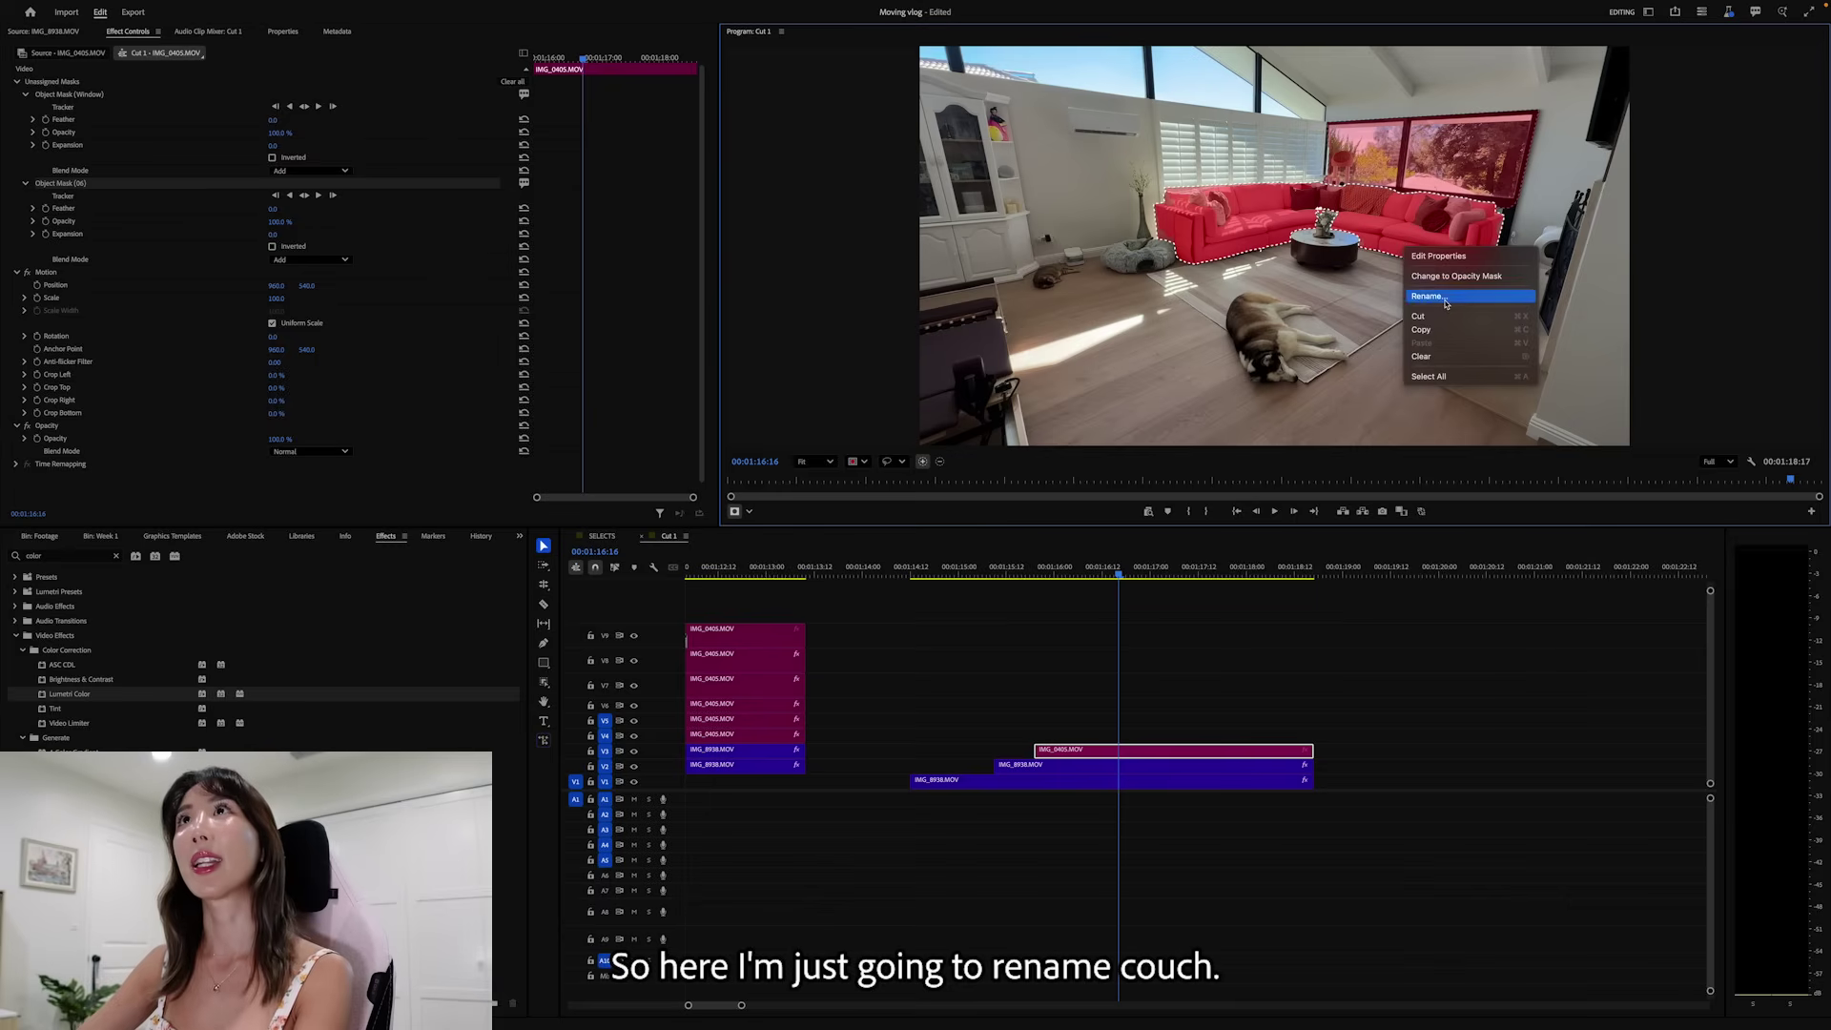
{"action": "left_click", "coordinate": [1446, 298]}
{"action": "type", "text": "Couch"}
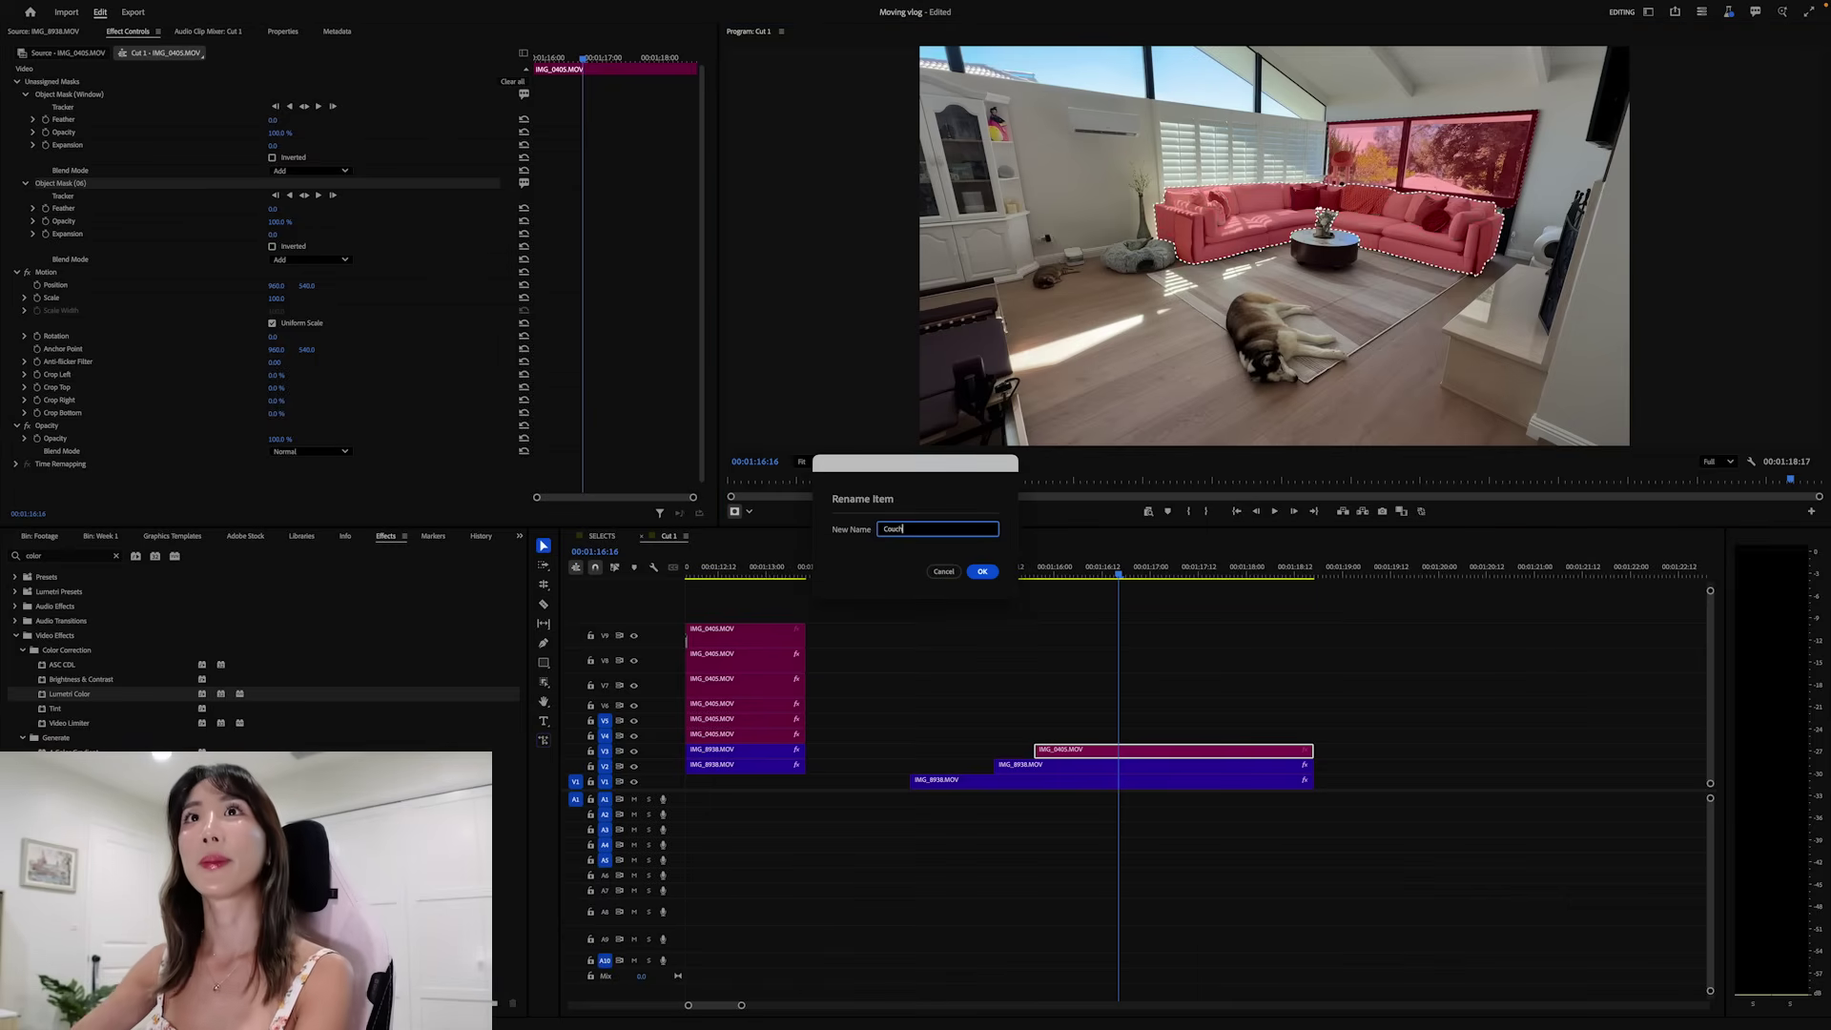
{"action": "key", "text": "Return"}
- Add an object mask over the coffee table named Coffee table
{"action": "left_click", "coordinate": [545, 684]}
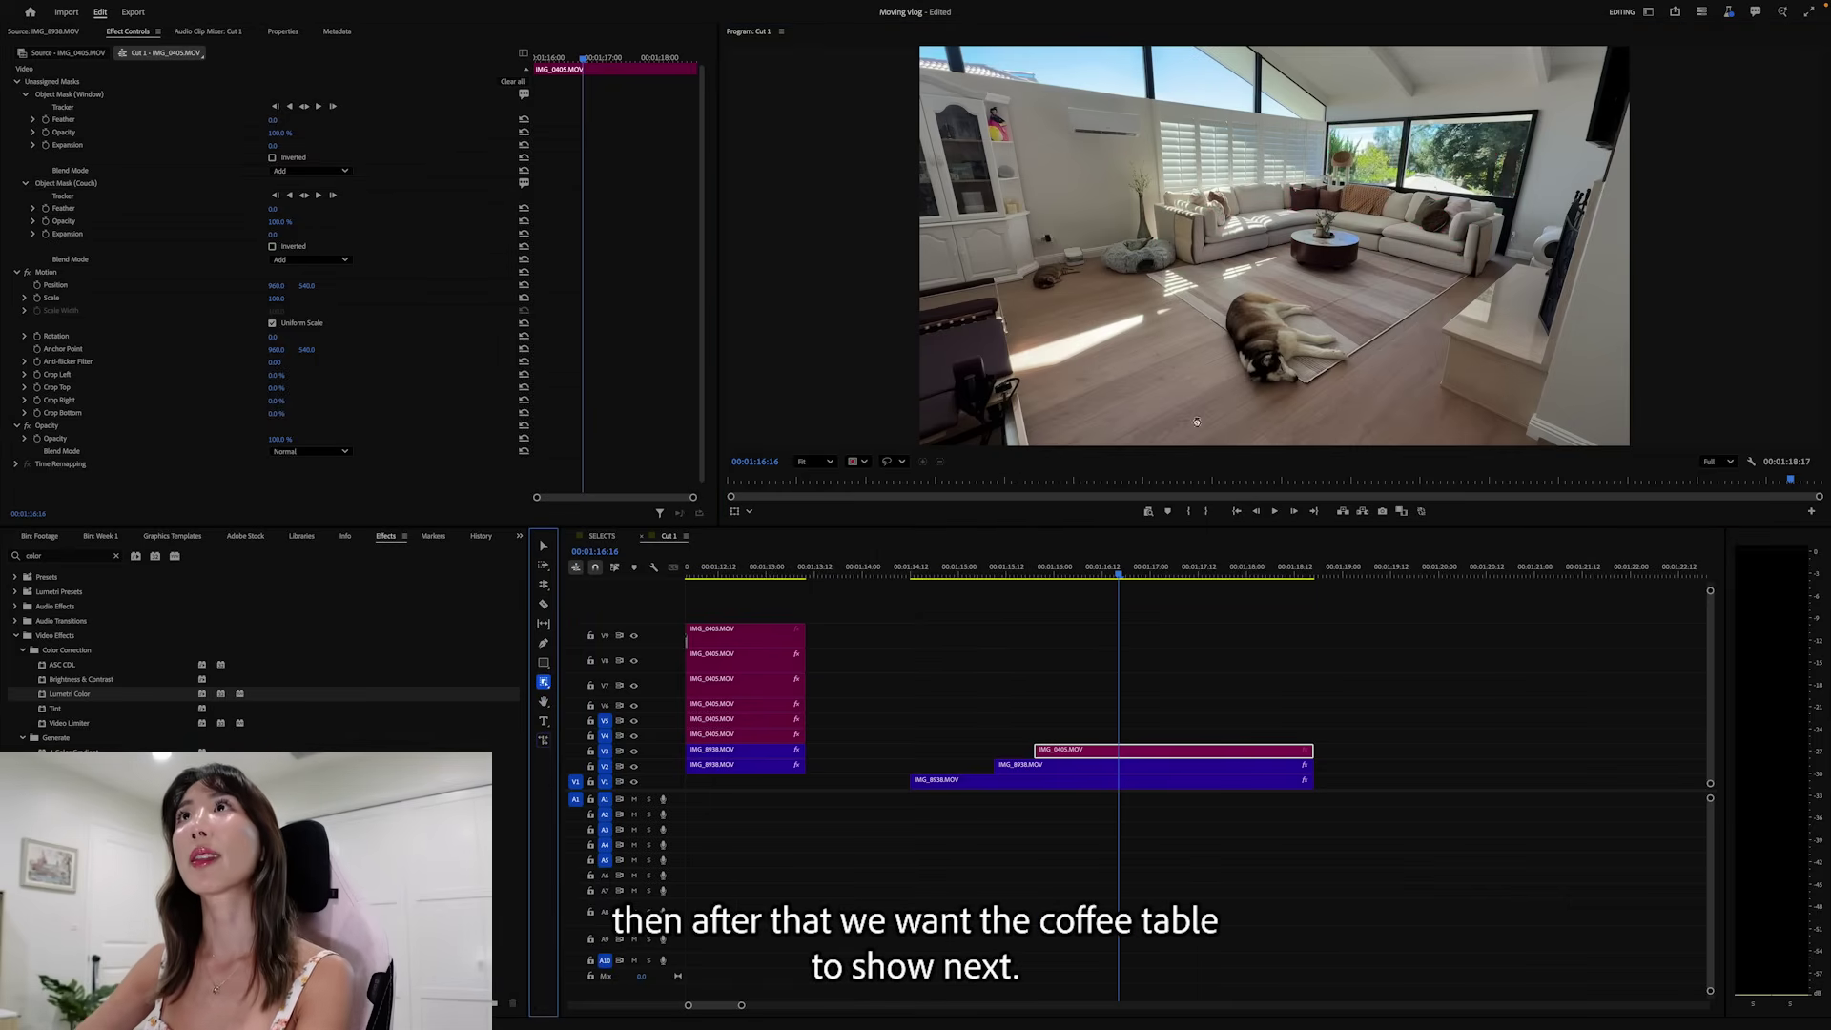
{"action": "left_click", "coordinate": [1326, 251]}
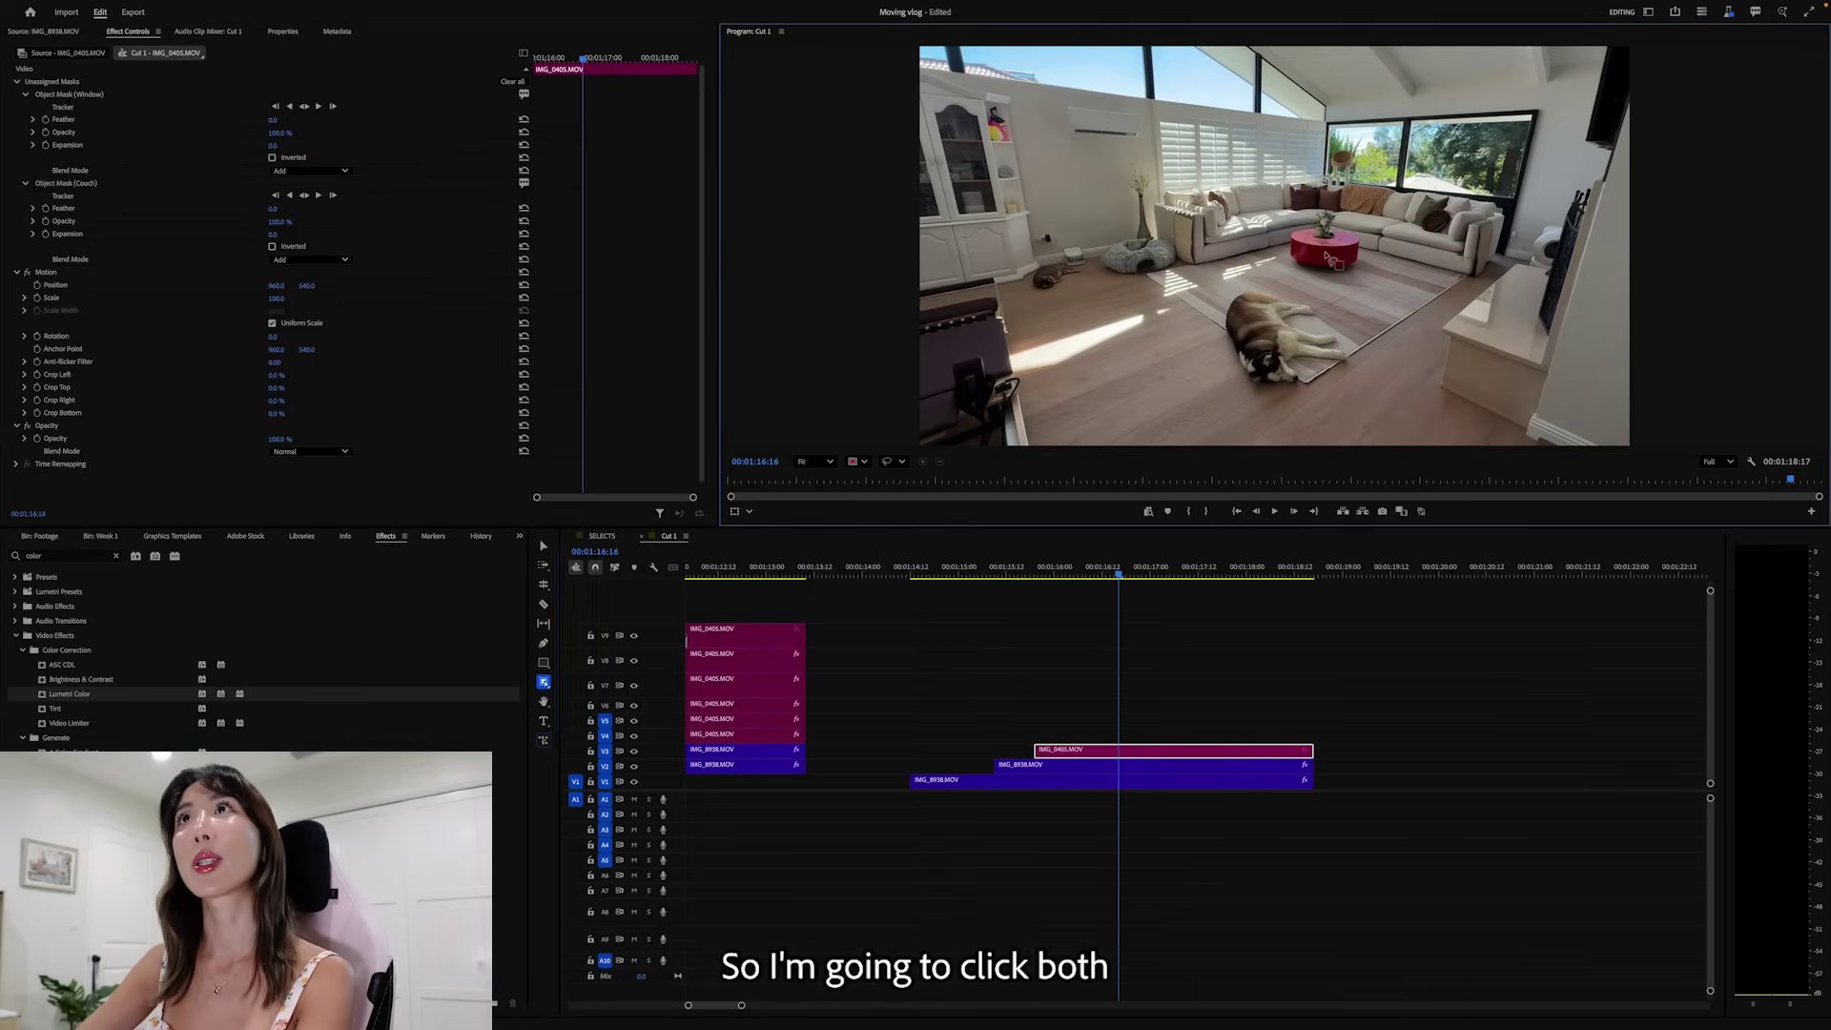
{"action": "right_click", "coordinate": [1326, 251]}
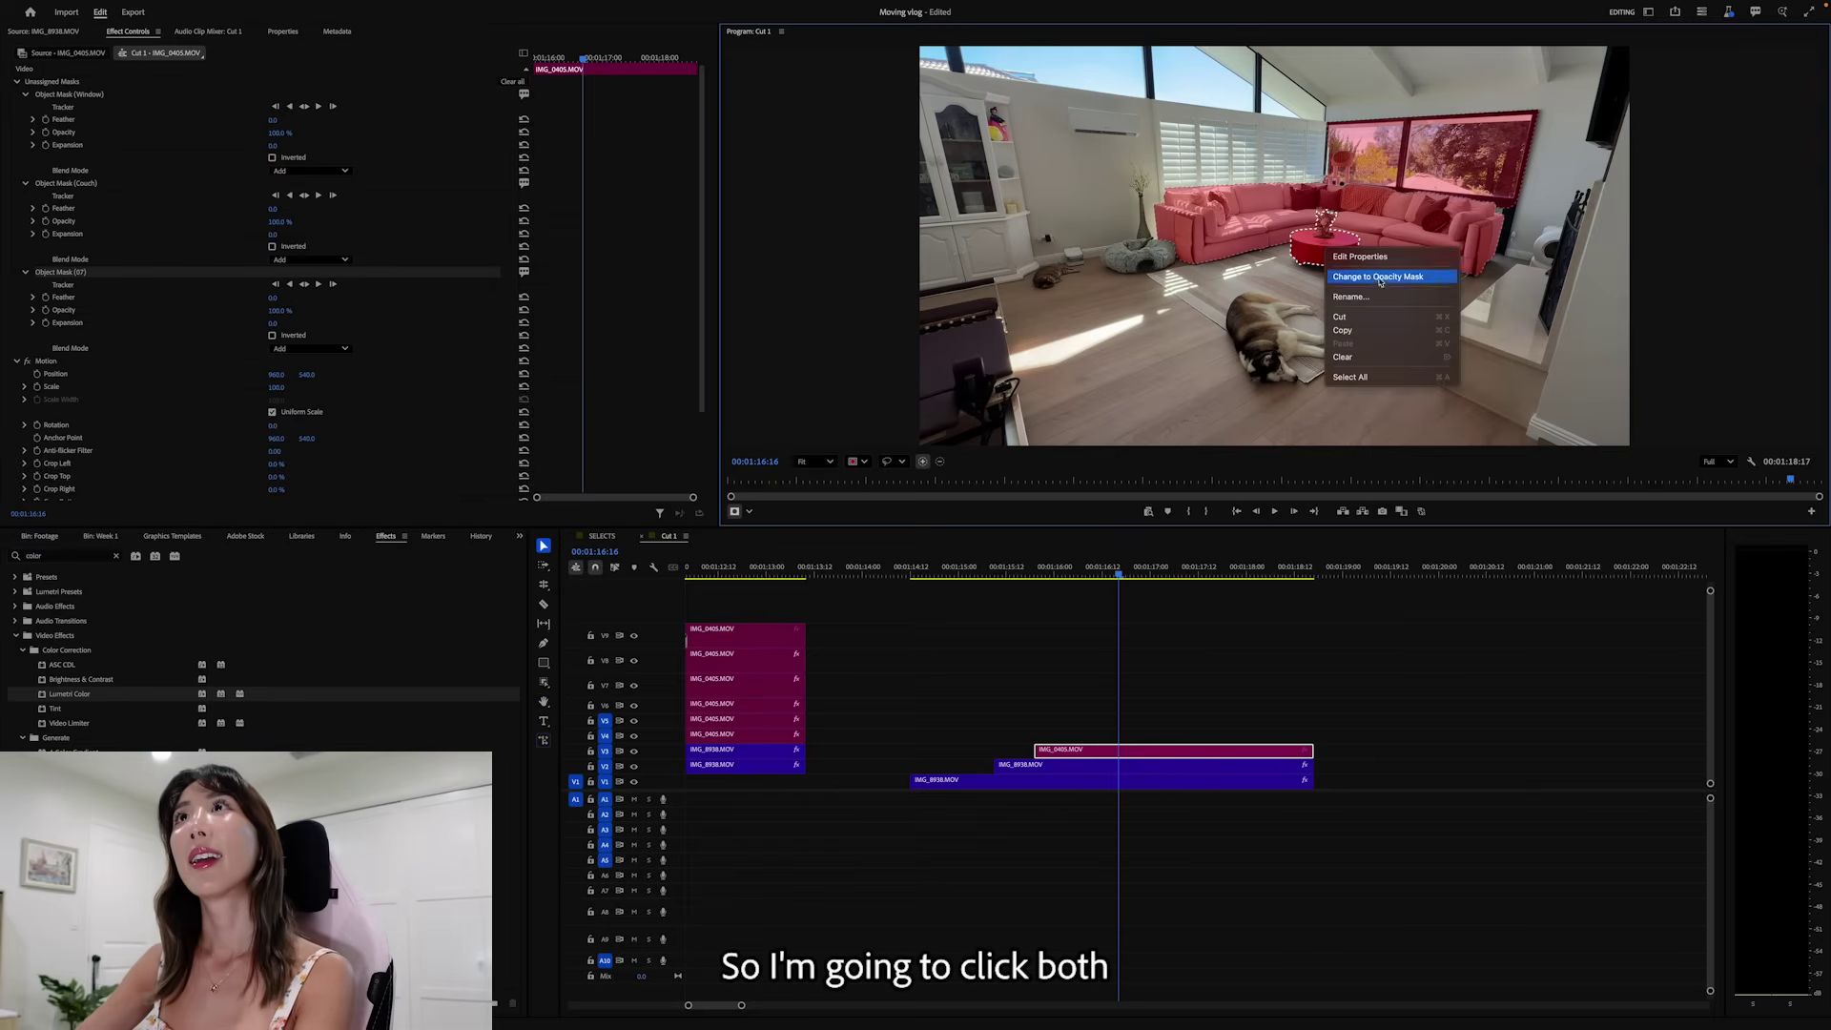
{"action": "left_click", "coordinate": [1365, 296]}
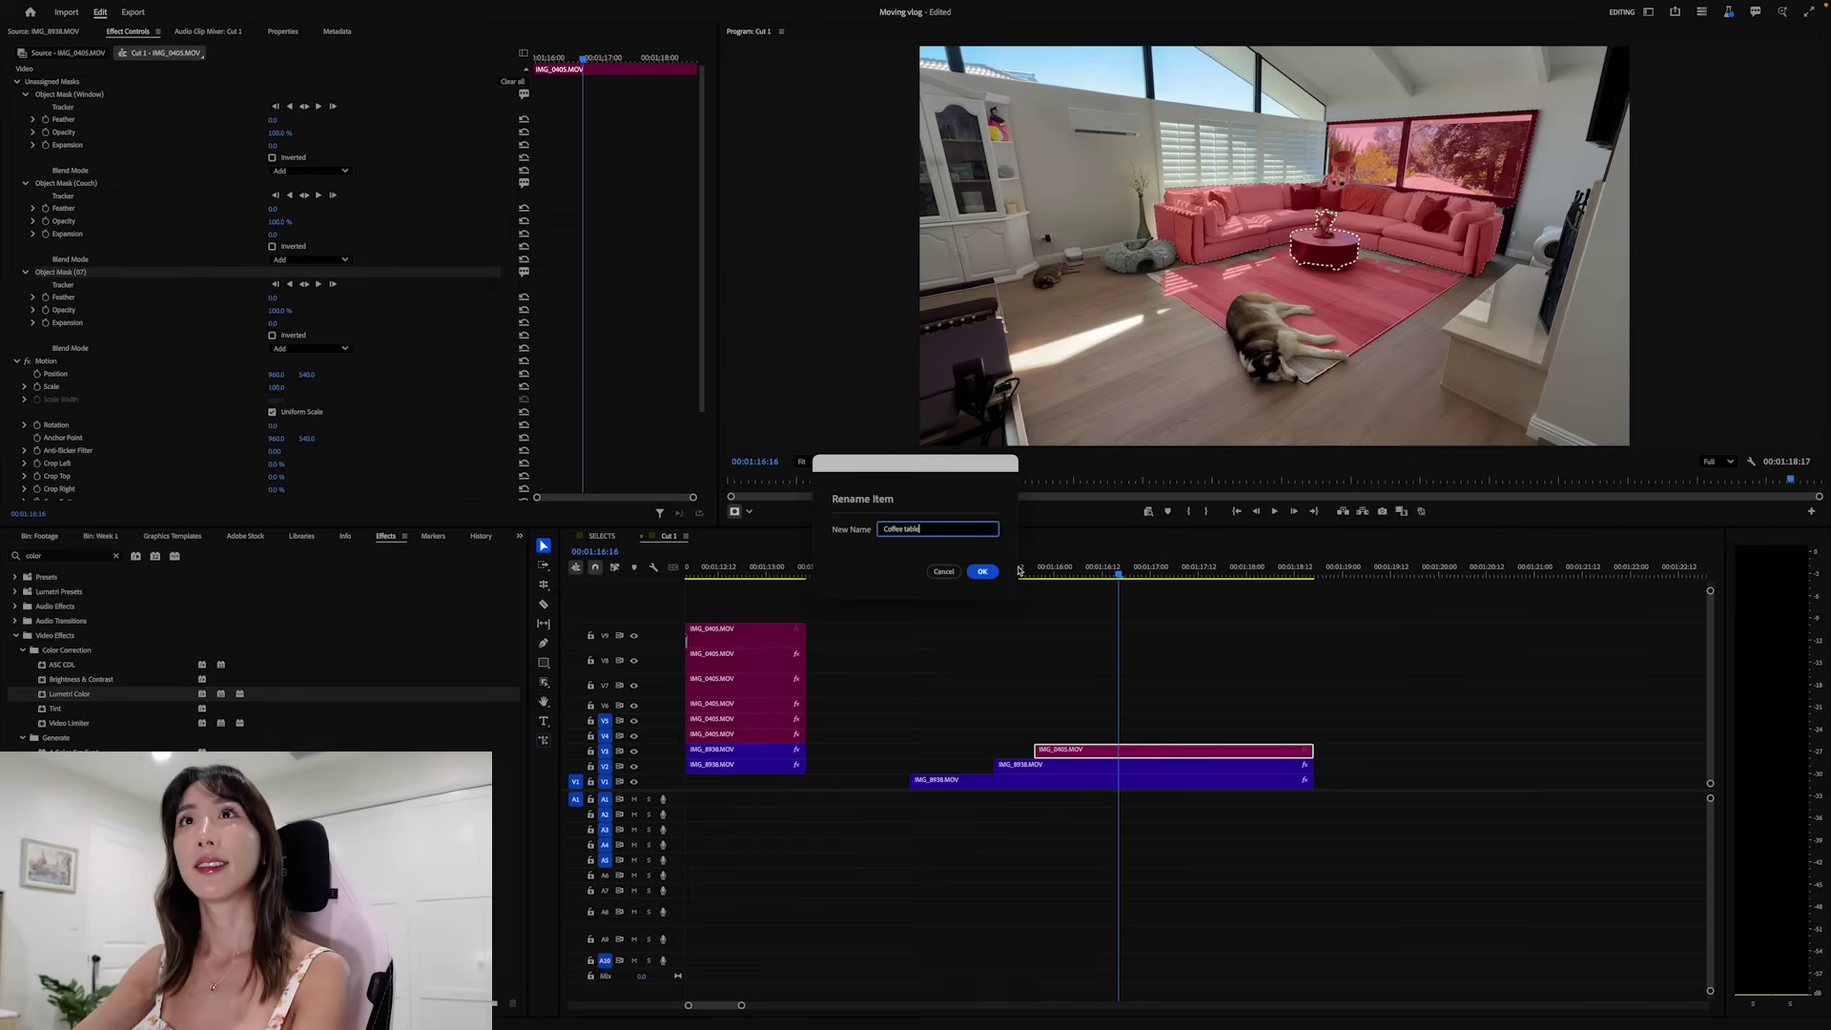
{"action": "key", "text": "Return"}
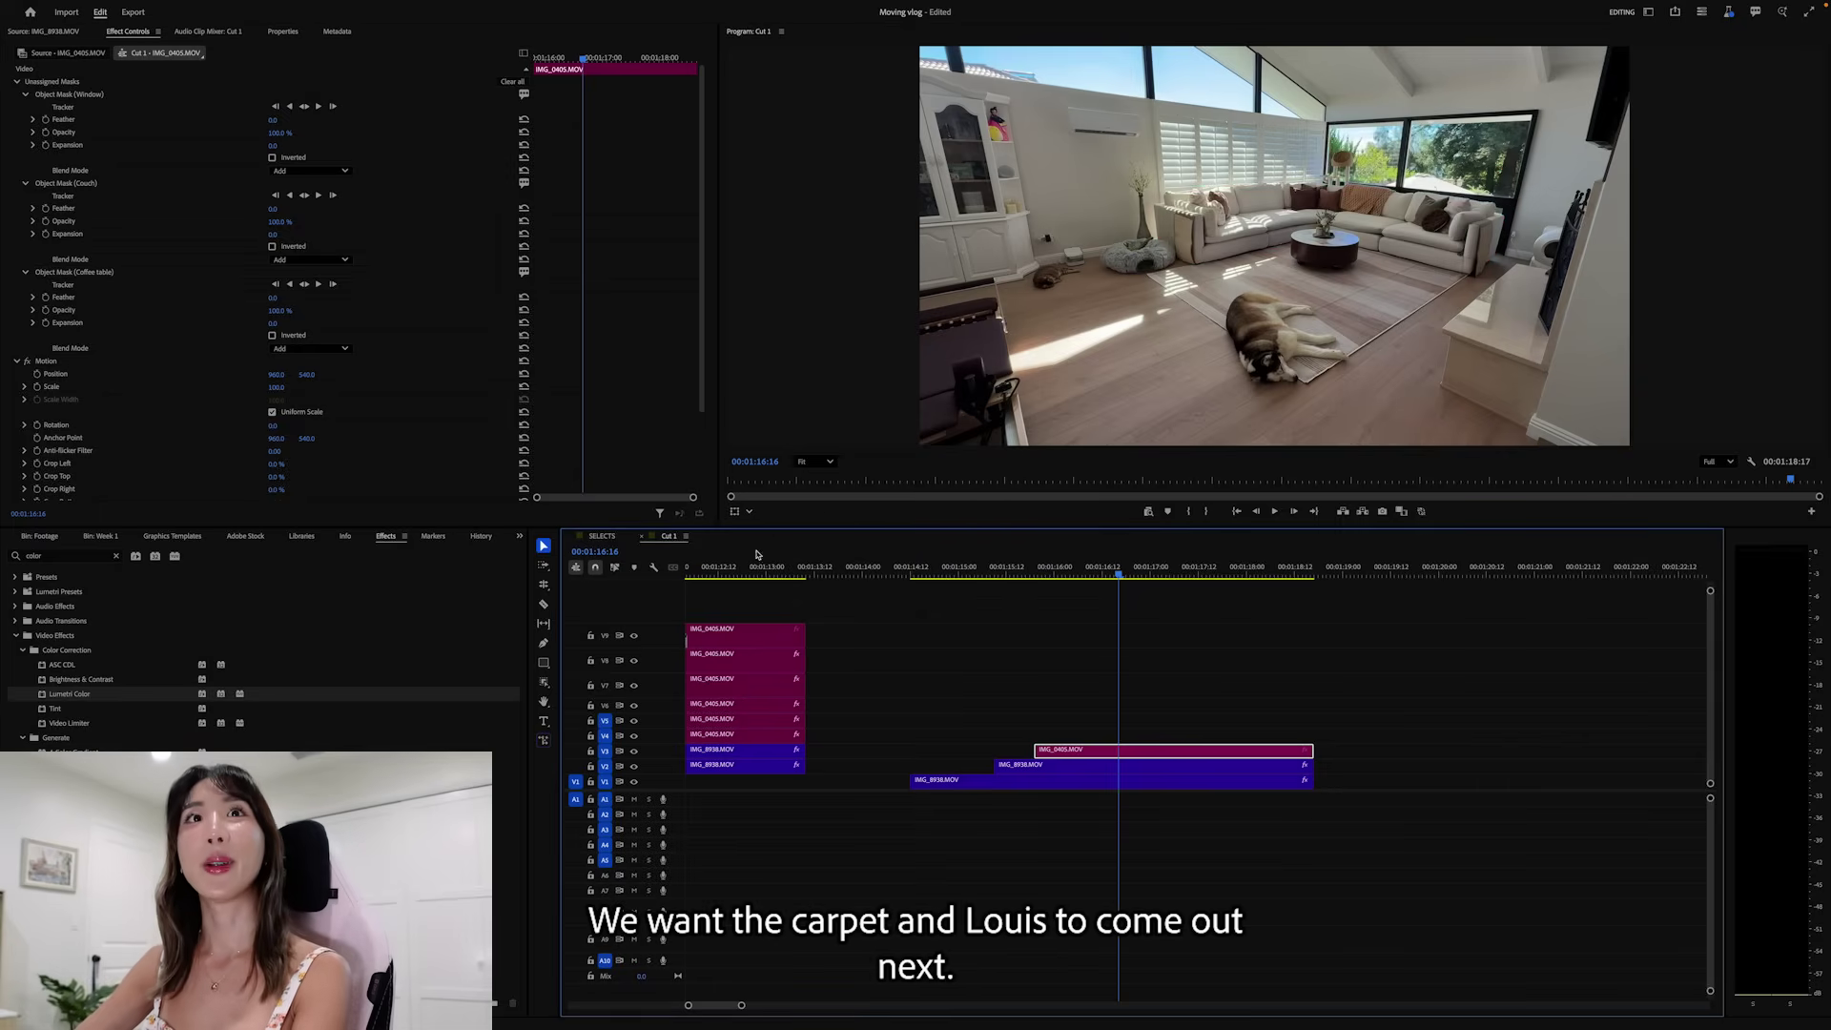
- Mask the dog and the carpet together, and name the mask carpet
{"action": "left_click", "coordinate": [1282, 351]}
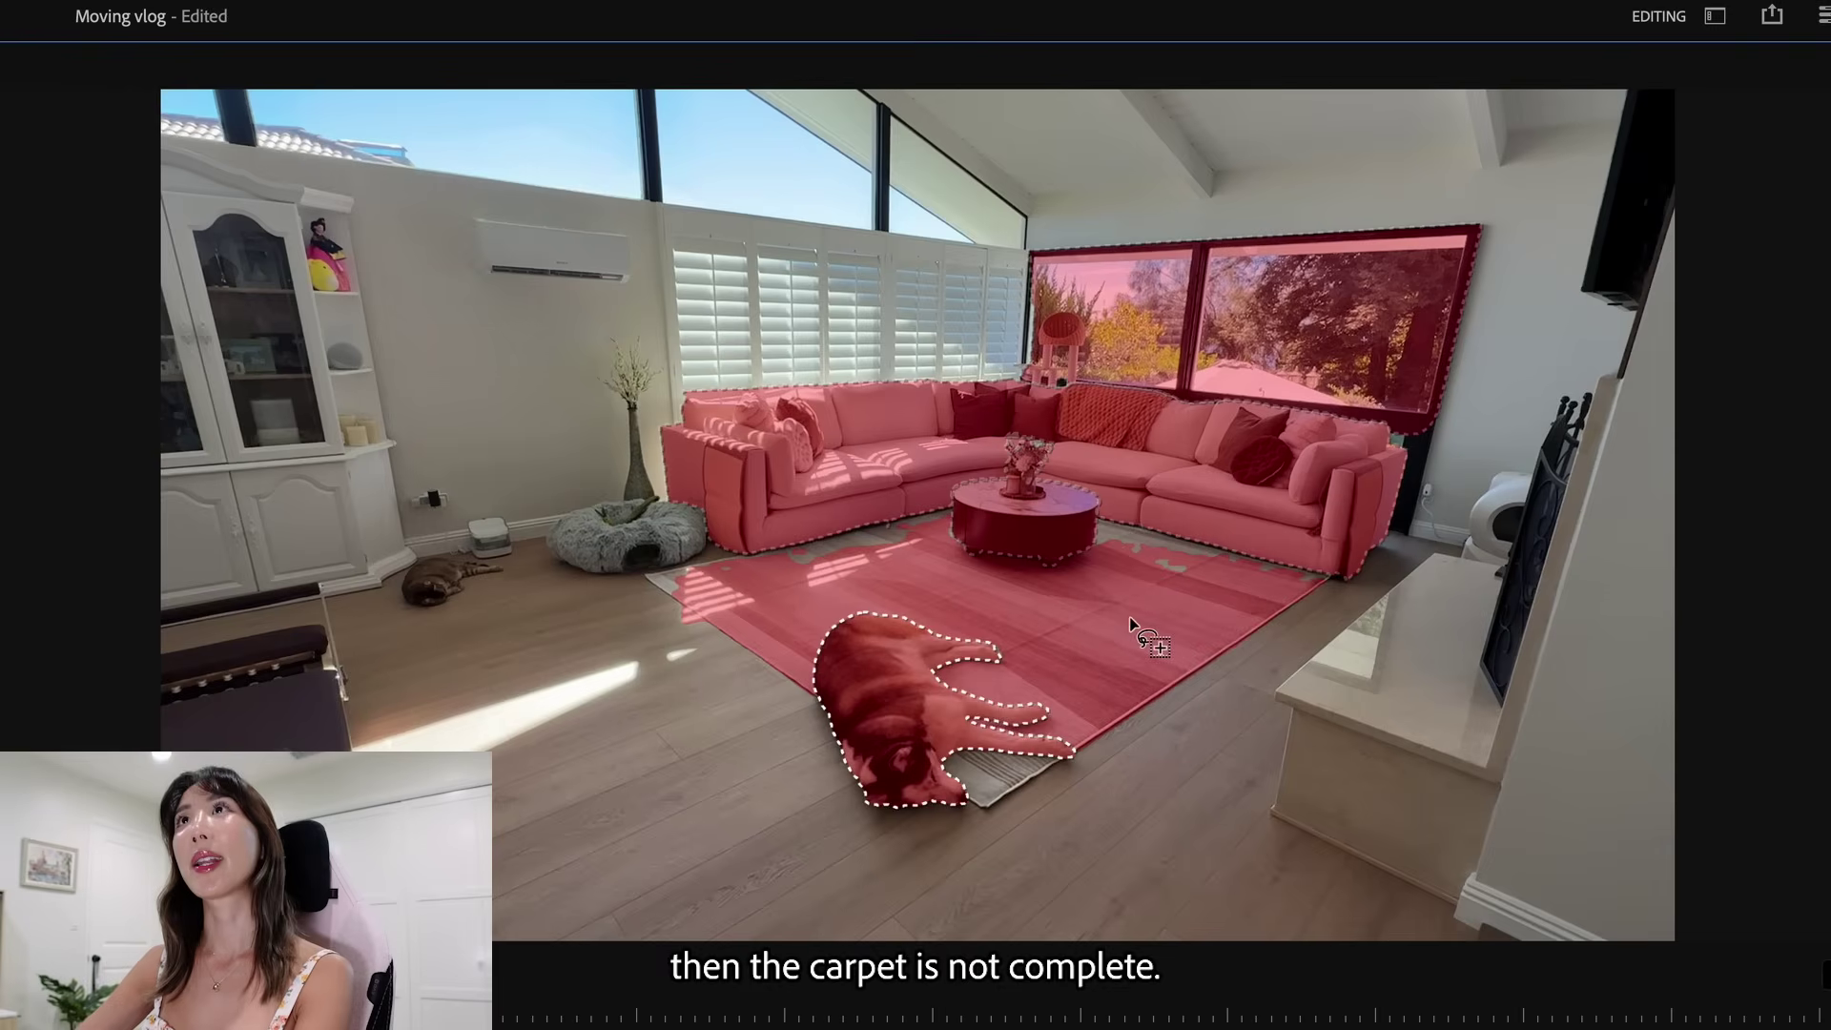
{"action": "left_click_drag", "start_coordinate": [1377, 394], "coordinate": [1204, 348]}
{"action": "mouse_move", "coordinate": [768, 735]}
{"action": "left_mouse_down"}
{"action": "mouse_move", "coordinate": [743, 548]}
{"action": "mouse_move", "coordinate": [1133, 520]}
{"action": "mouse_move", "coordinate": [1376, 654]}
{"action": "mouse_move", "coordinate": [1159, 846]}
{"action": "mouse_move", "coordinate": [1054, 869]}
{"action": "left_mouse_up"}
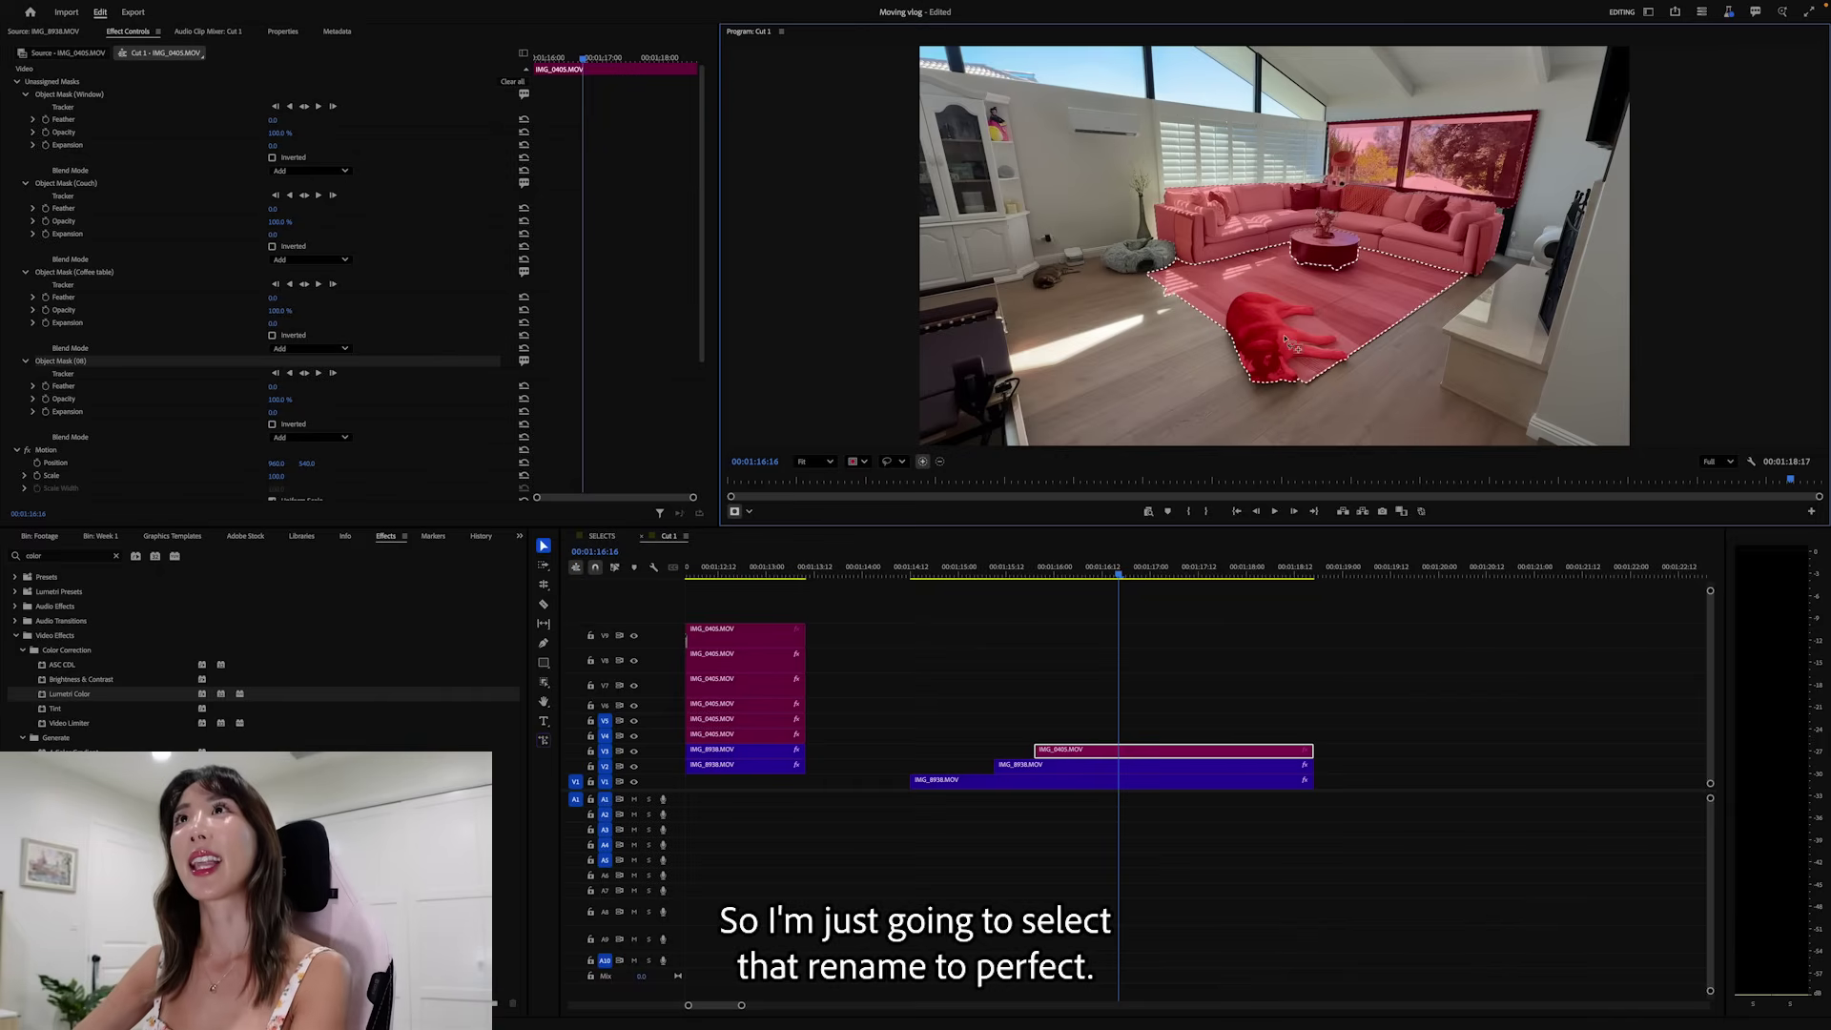
{"action": "right_click", "coordinate": [1287, 341]}
{"action": "left_click", "coordinate": [1319, 384]}
{"action": "type", "text": "c"}
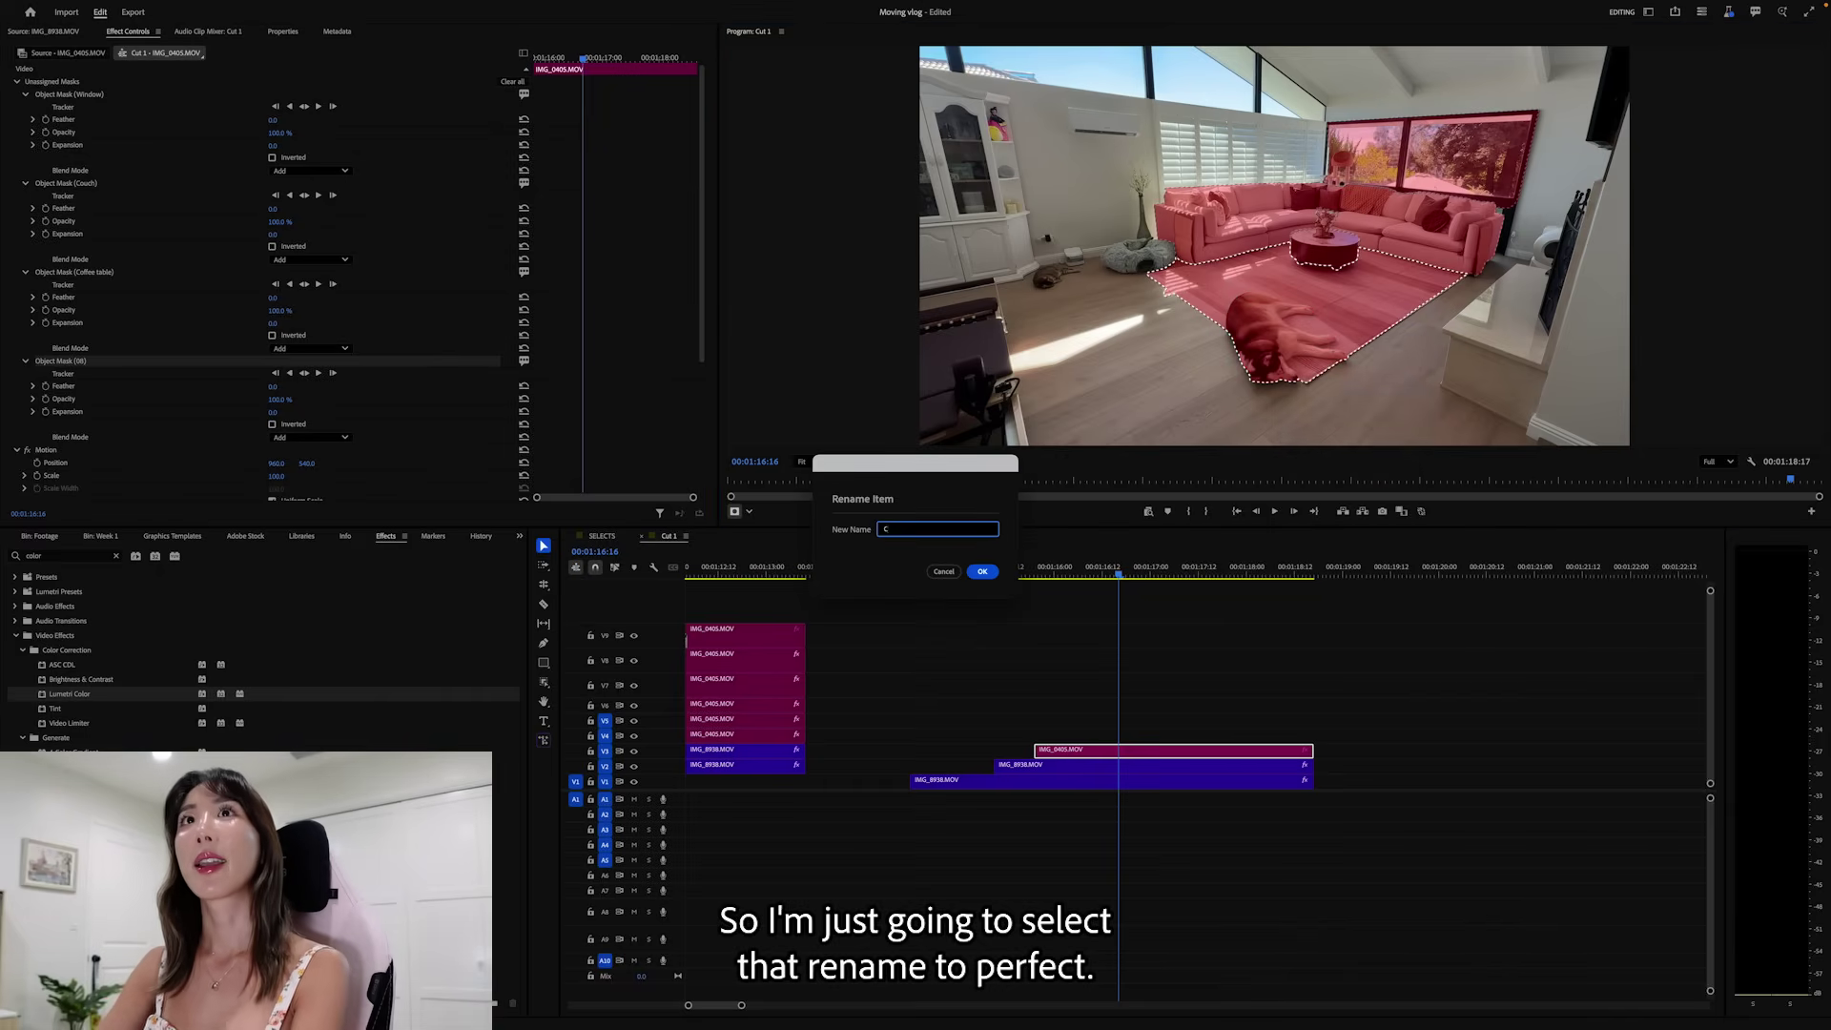
{"action": "type", "text": "arpet"}
{"action": "key", "text": "Return"}
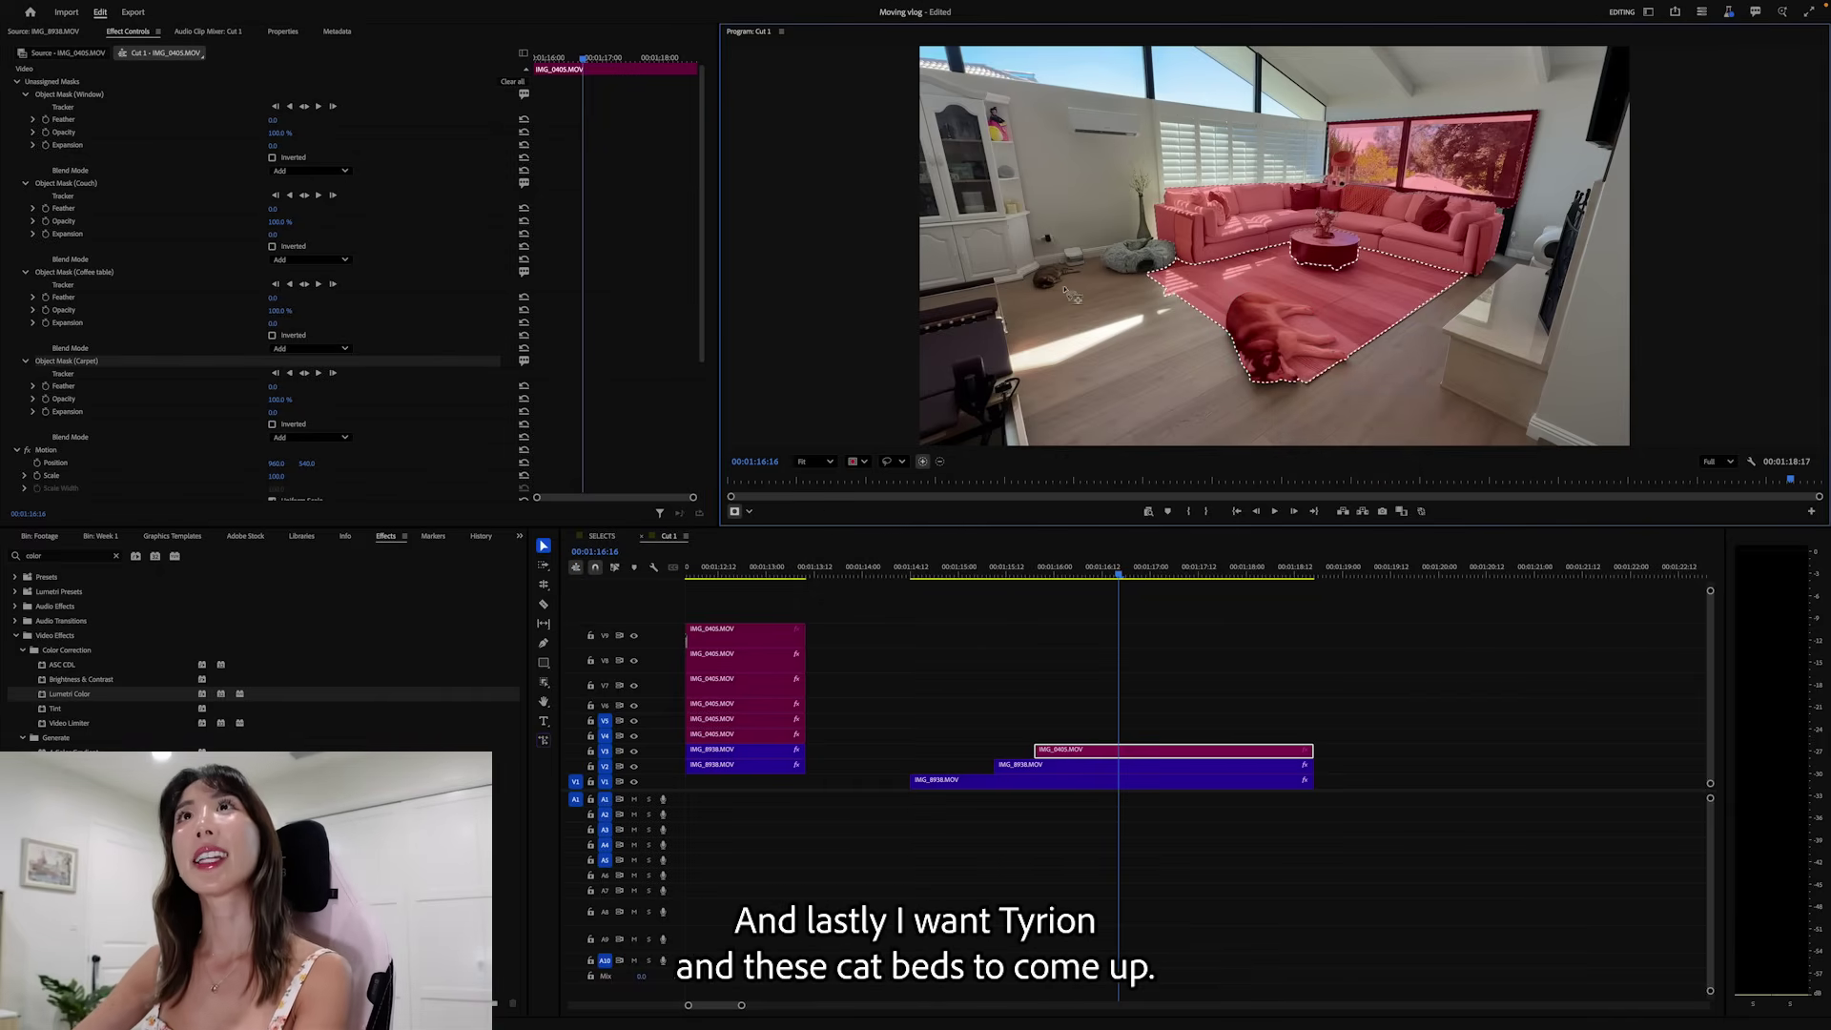
- Mask the cat, round cat bed and tall plant together, and name the mask Tyrion
{"action": "left_click", "coordinate": [1149, 704]}
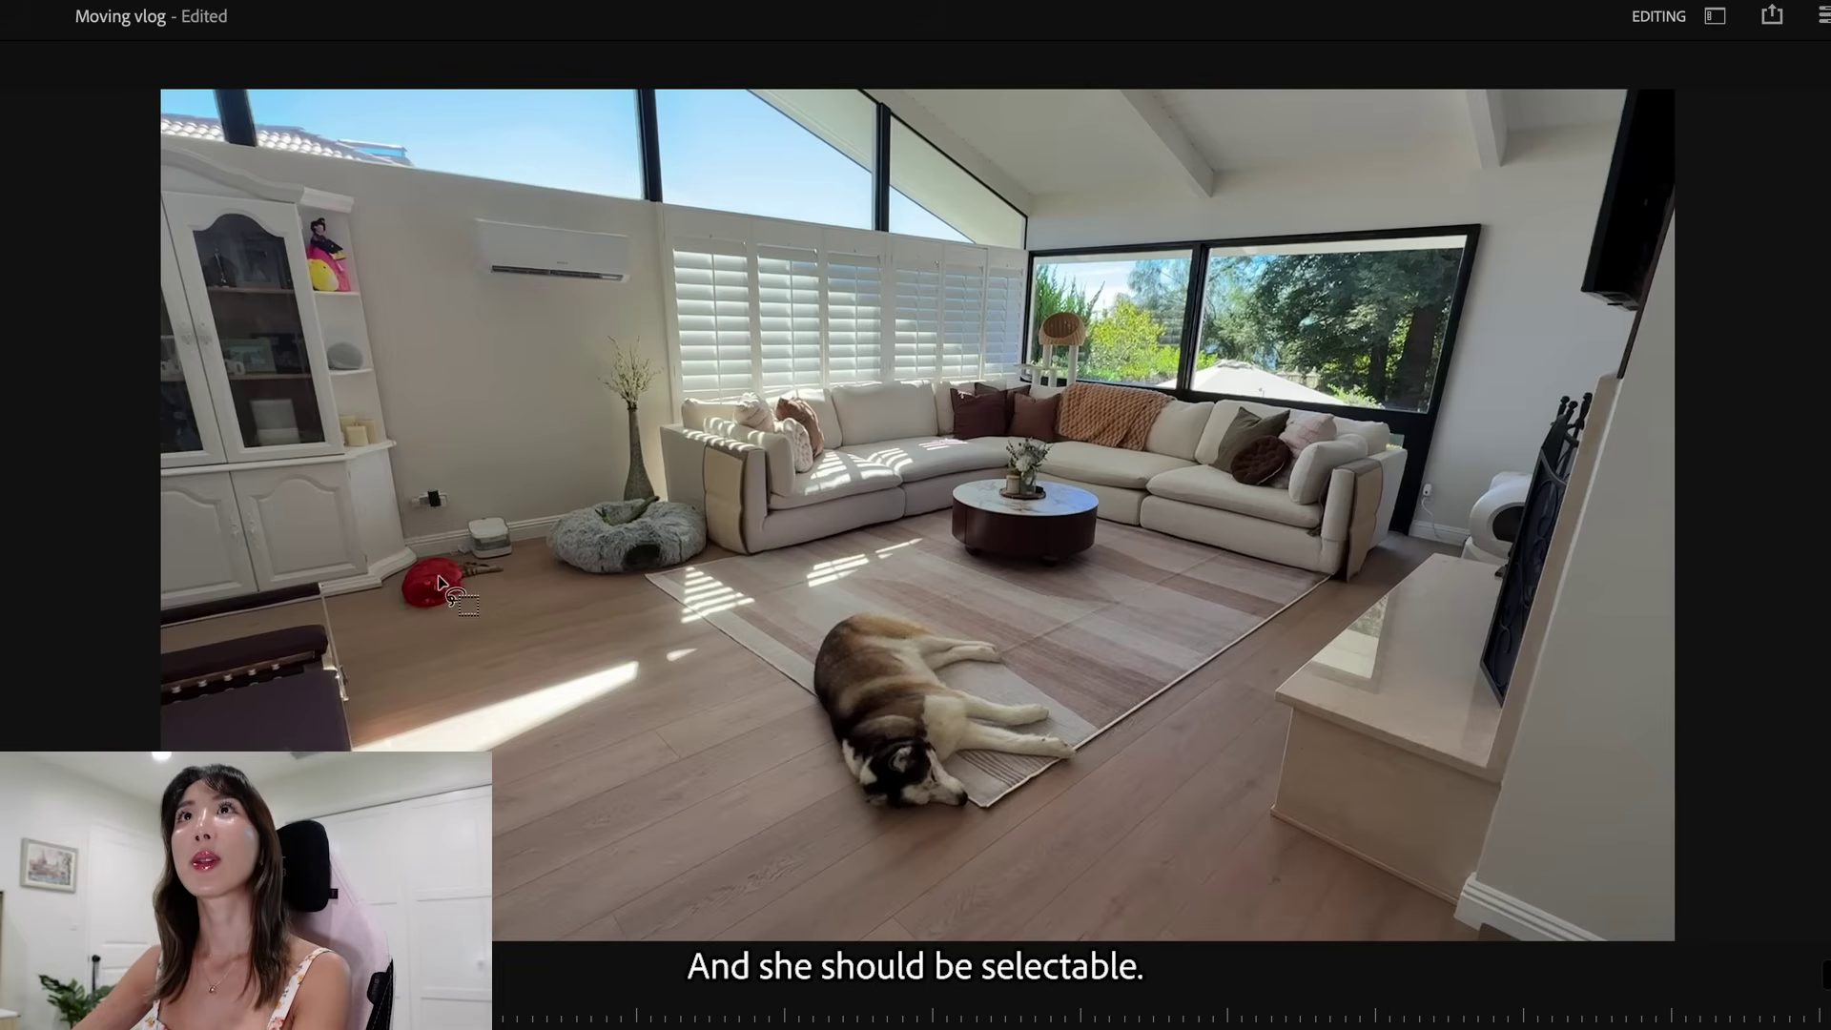
{"action": "left_click", "coordinate": [441, 583]}
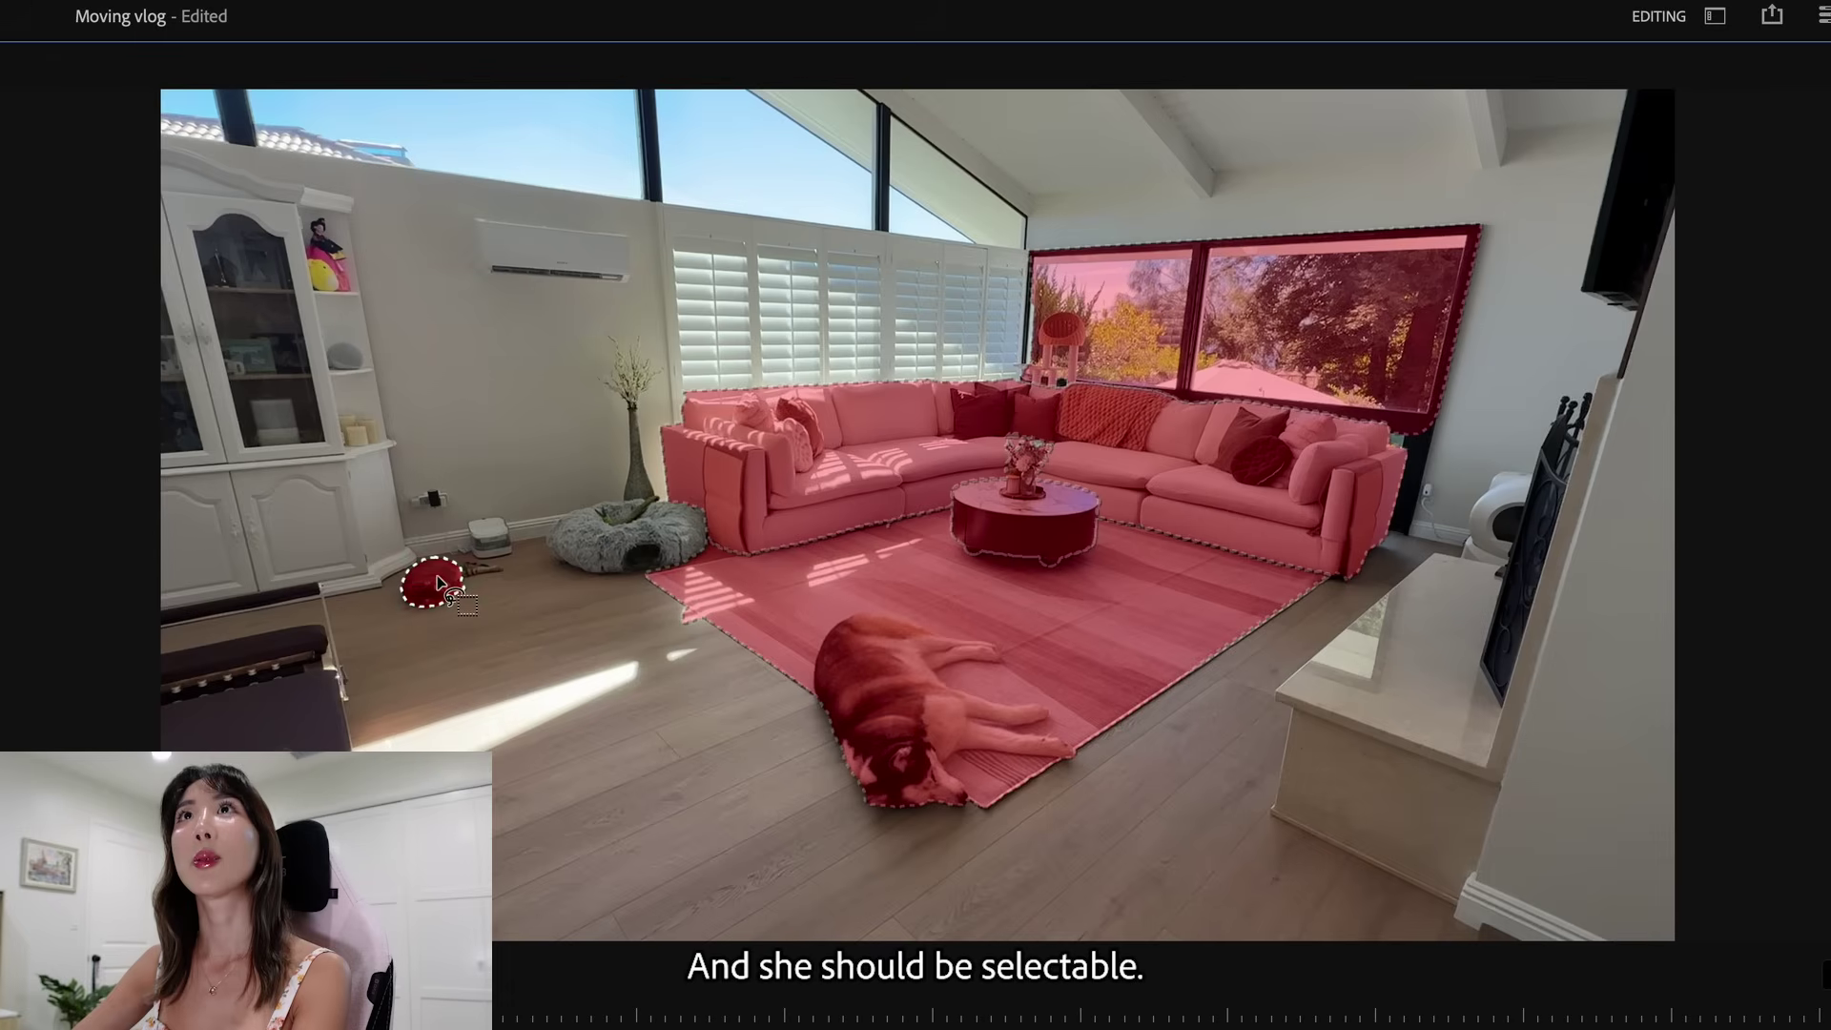
{"action": "left_click", "coordinate": [635, 544]}
{"action": "left_click", "coordinate": [642, 491]}
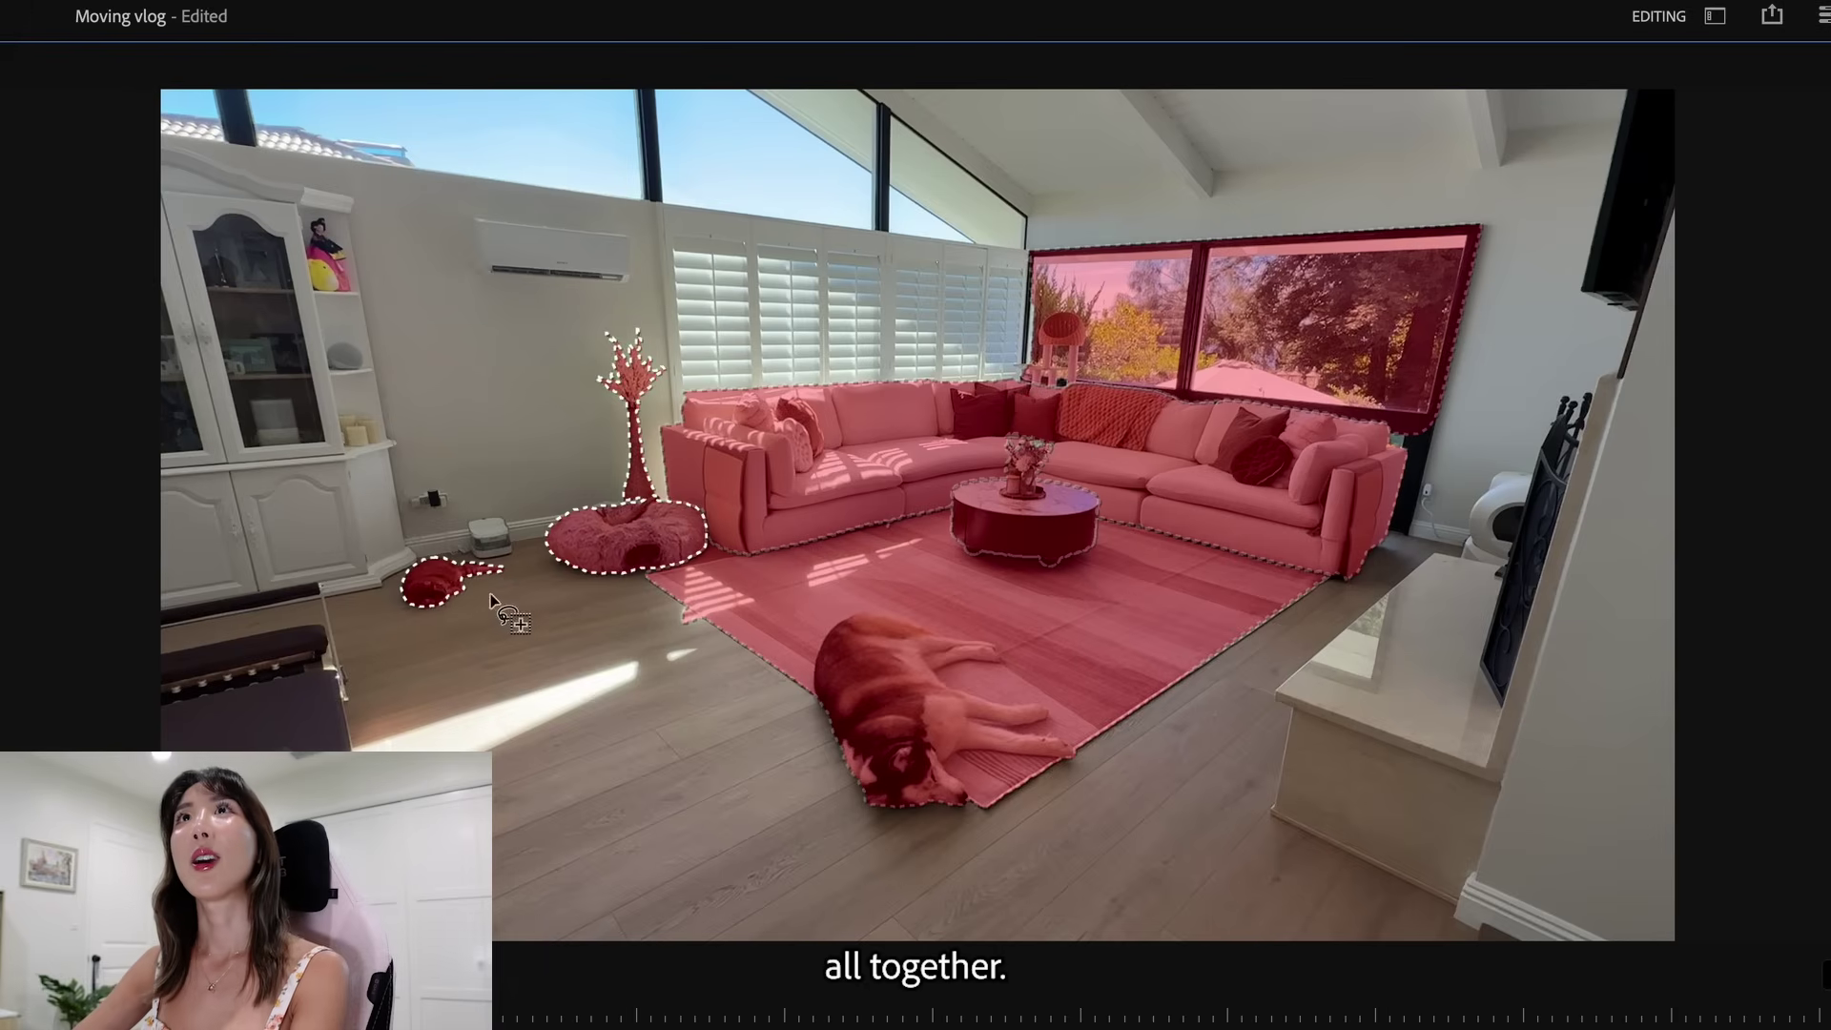
{"action": "right_click", "coordinate": [608, 563]}
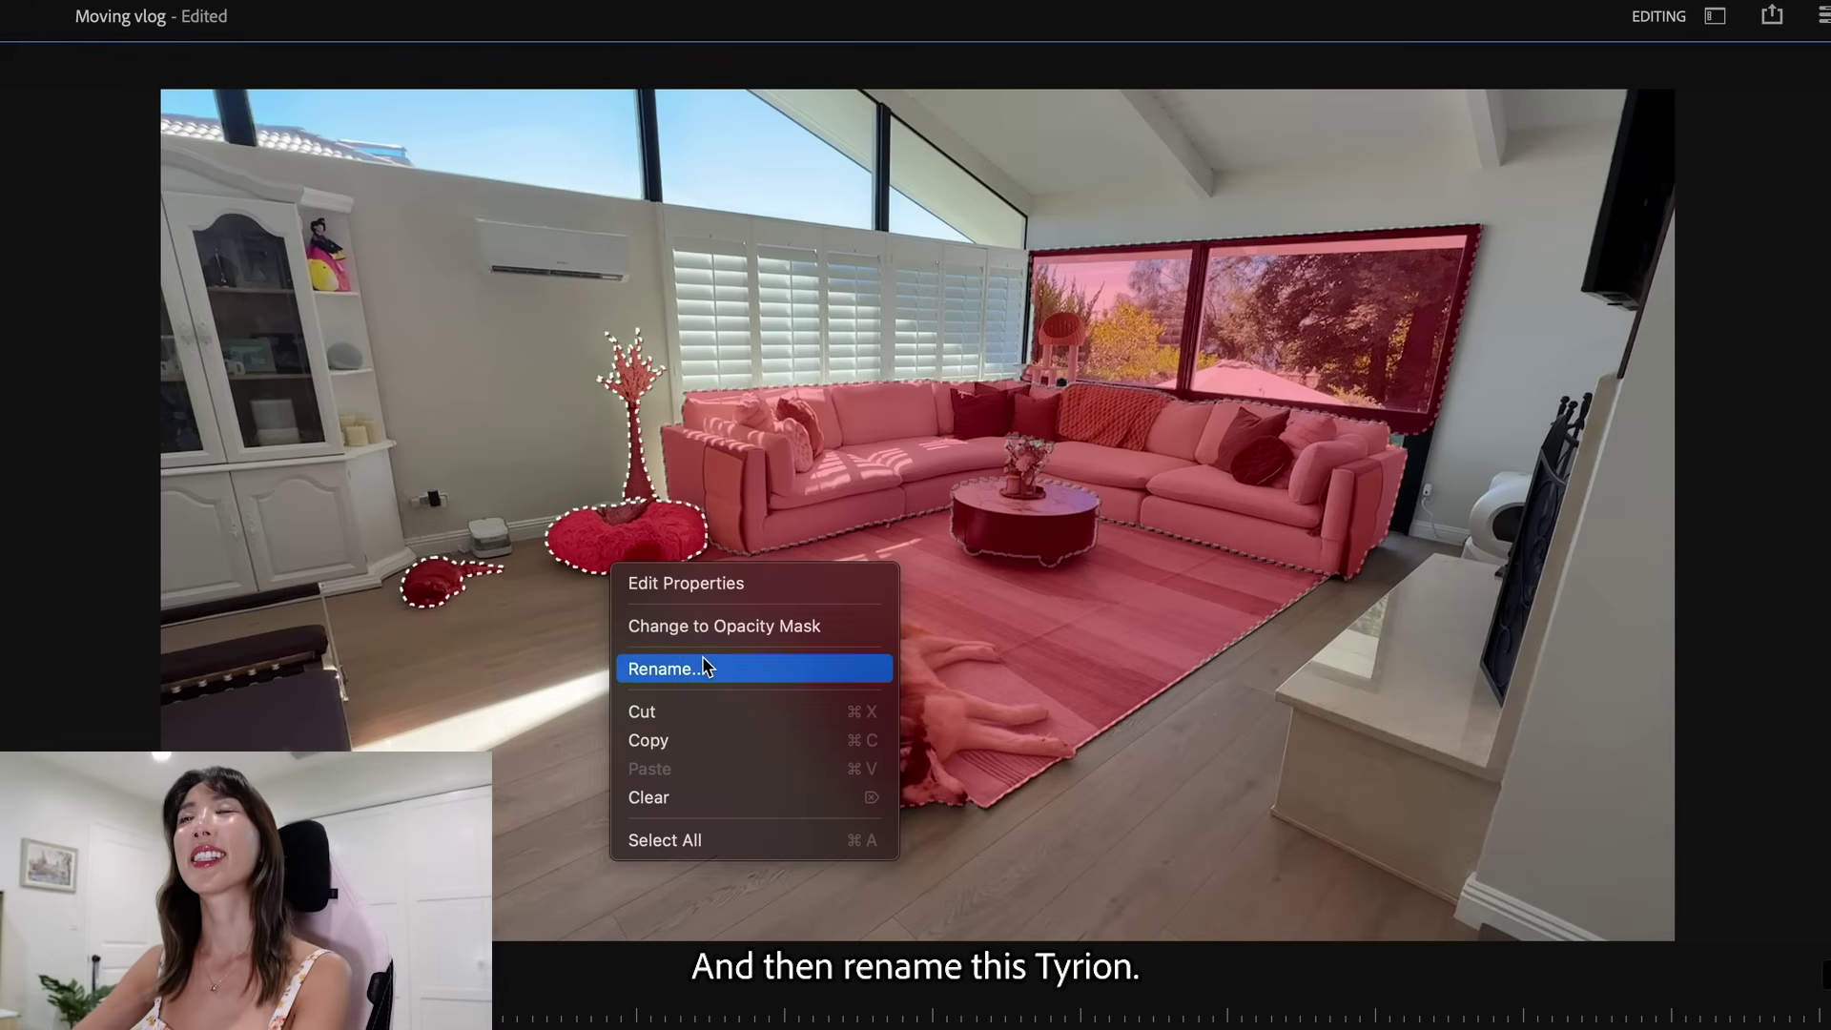
{"action": "left_click", "coordinate": [702, 662]}
{"action": "type", "text": "Tyrion"}
{"action": "key", "text": "Return"}
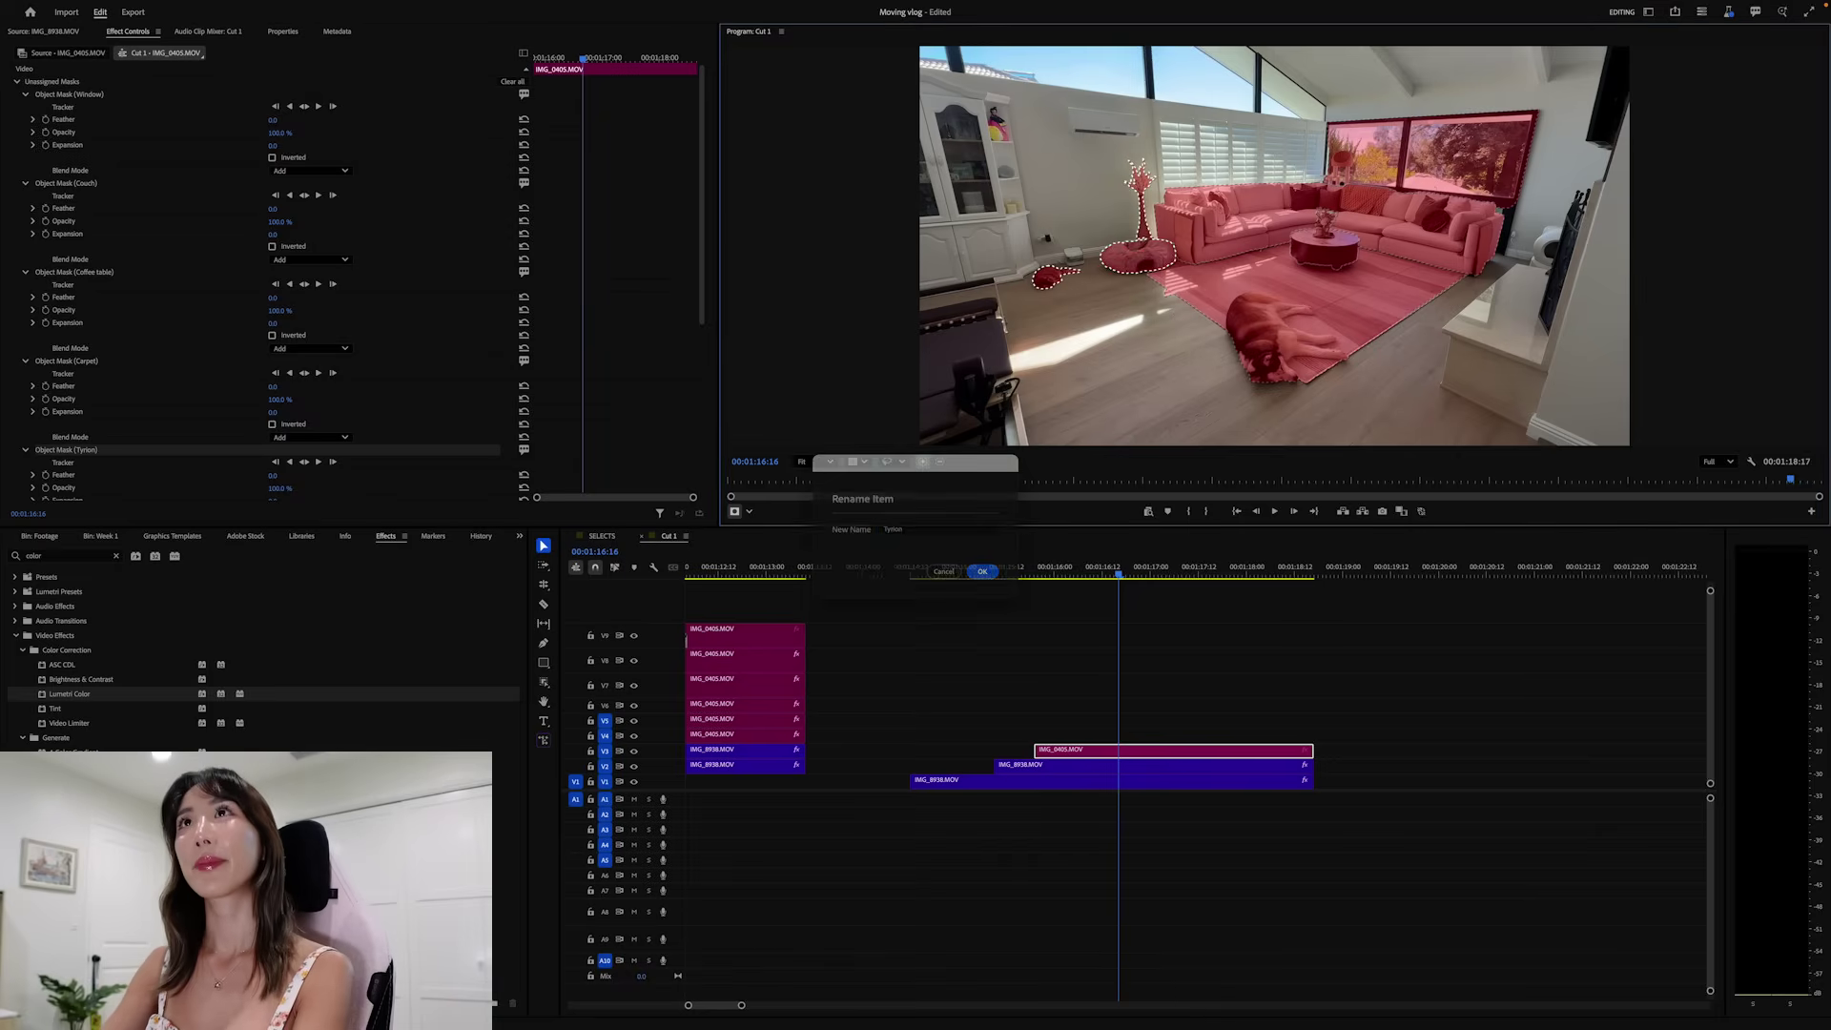
- Reselect IMG_0405, review its Window, Couch, Coffee table, Carpet and Tyrion masks, and track Window both ways
{"action": "left_click", "coordinate": [1189, 637]}
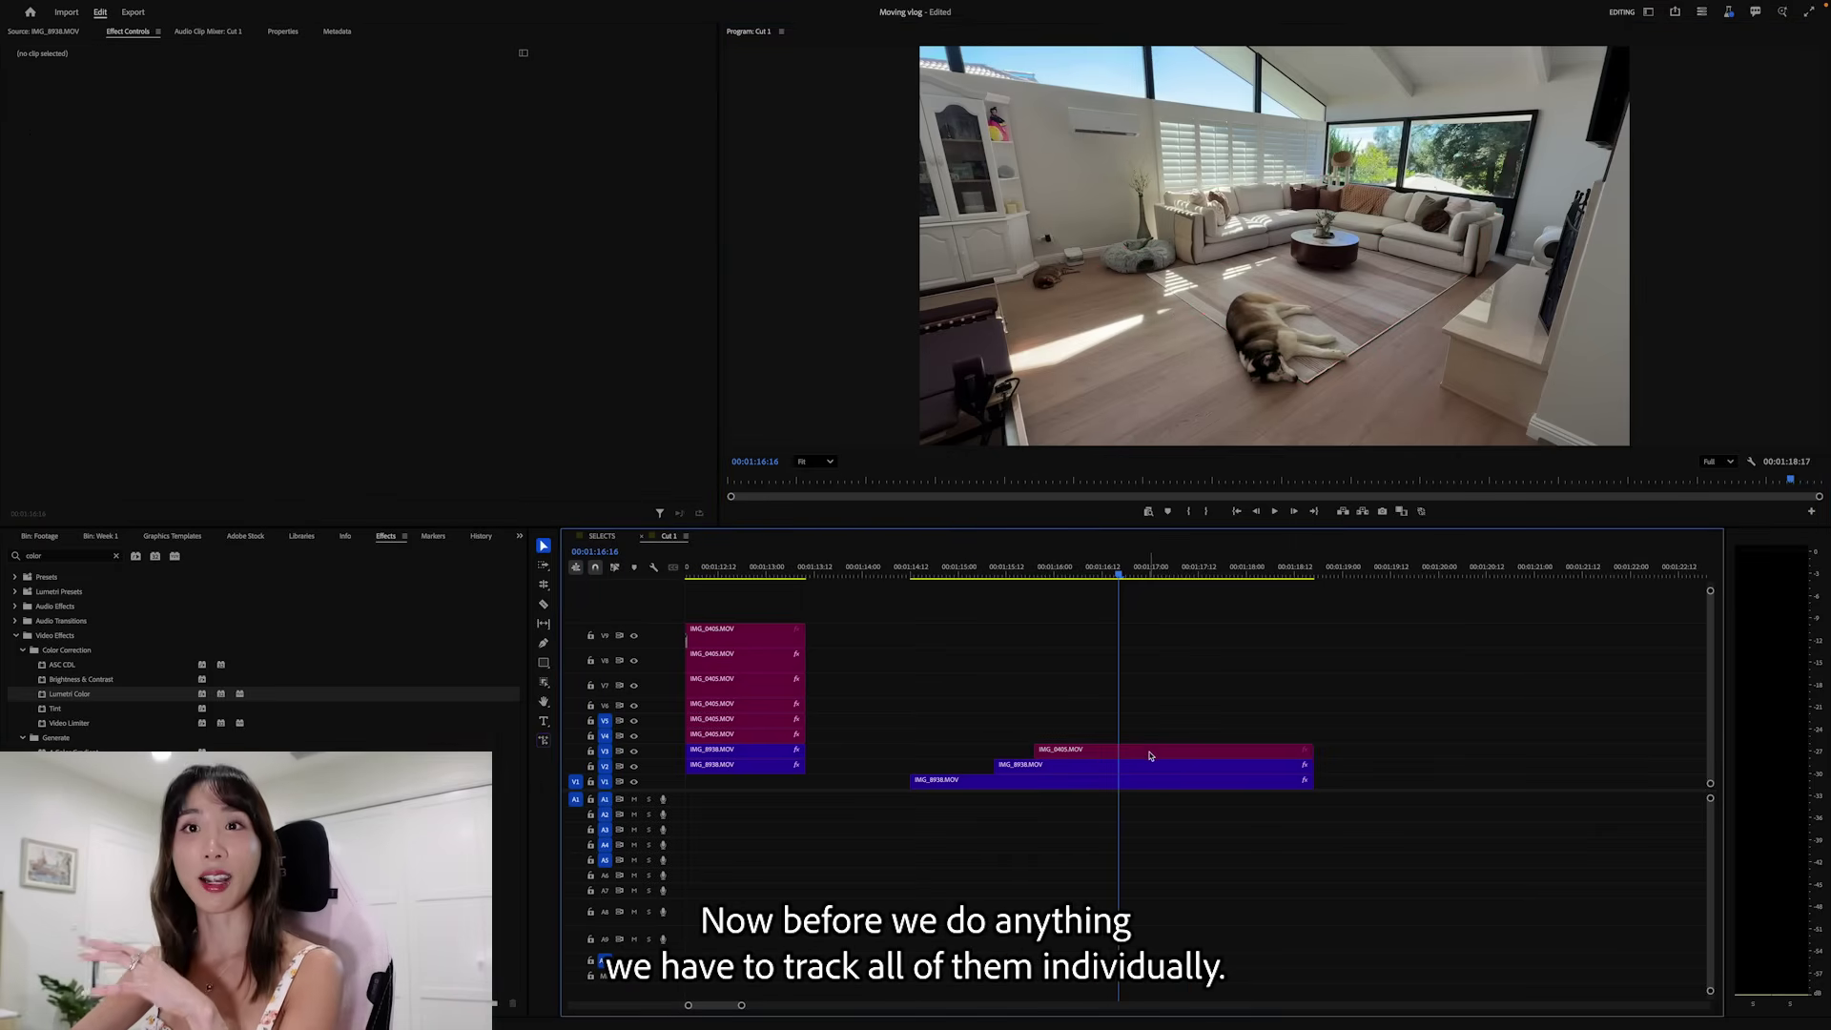
{"action": "left_click", "coordinate": [1151, 756]}
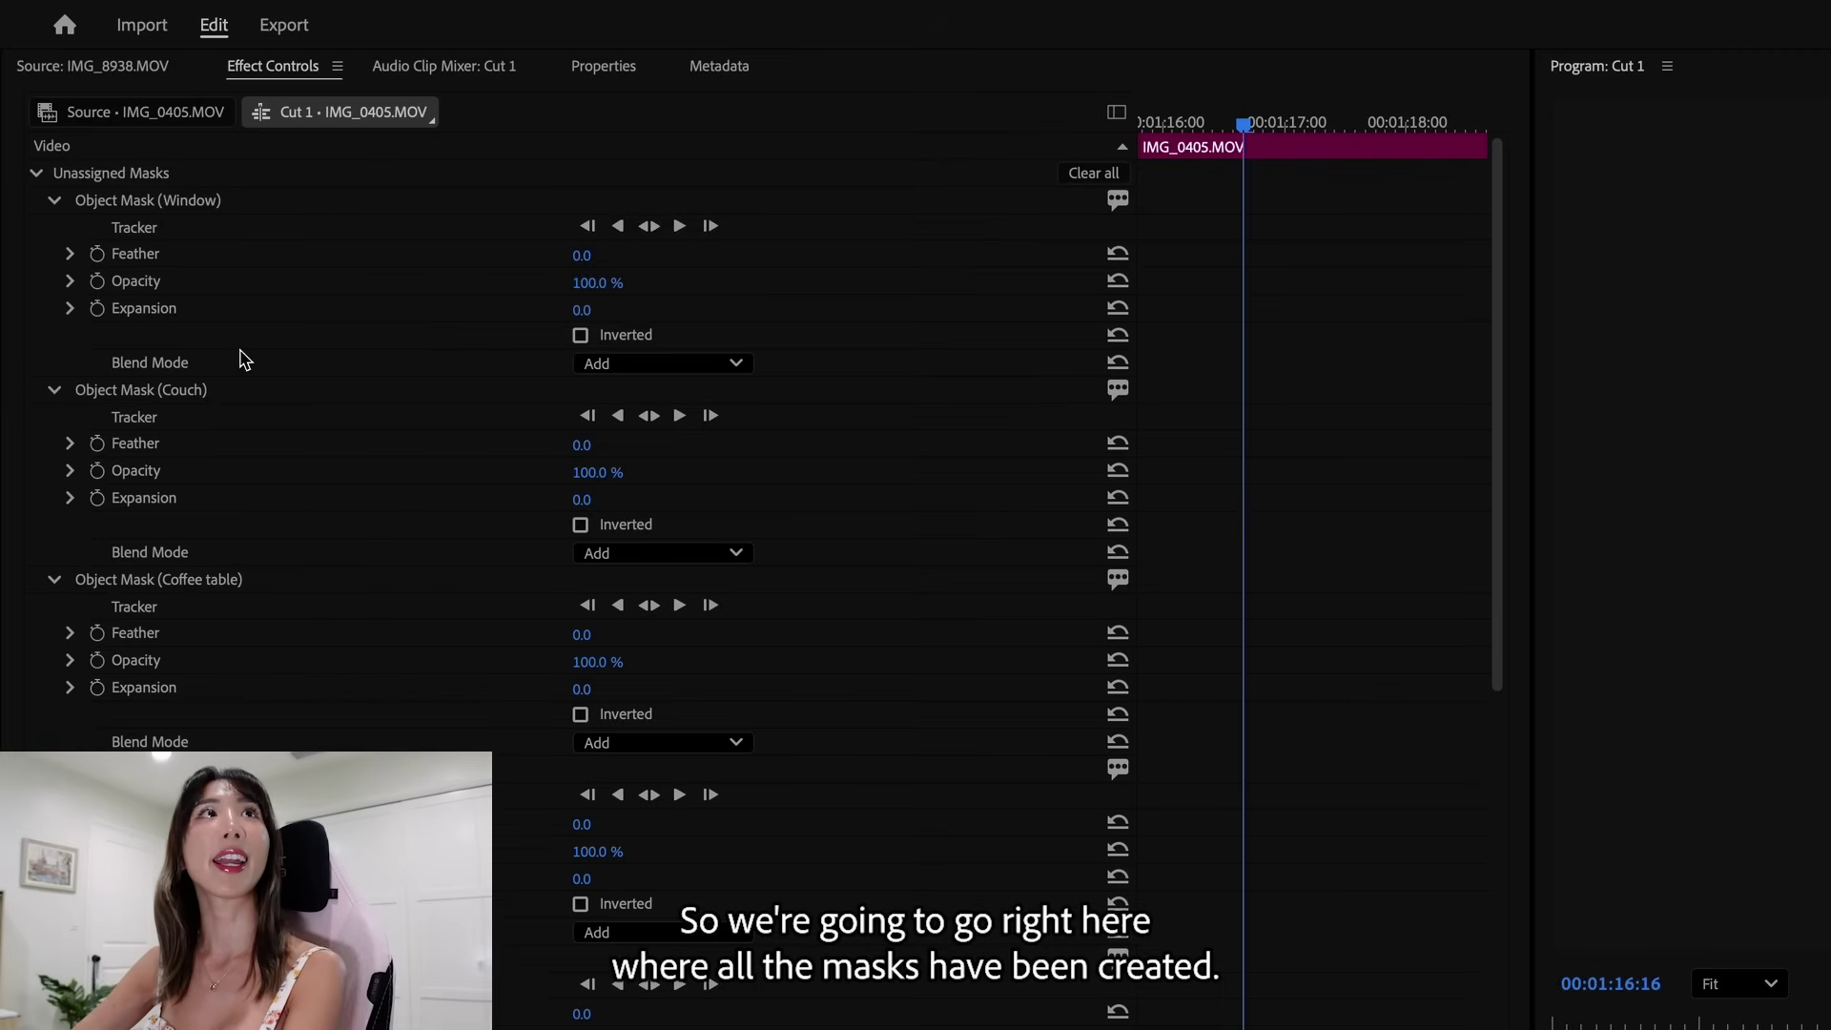
{"action": "left_click", "coordinate": [191, 208]}
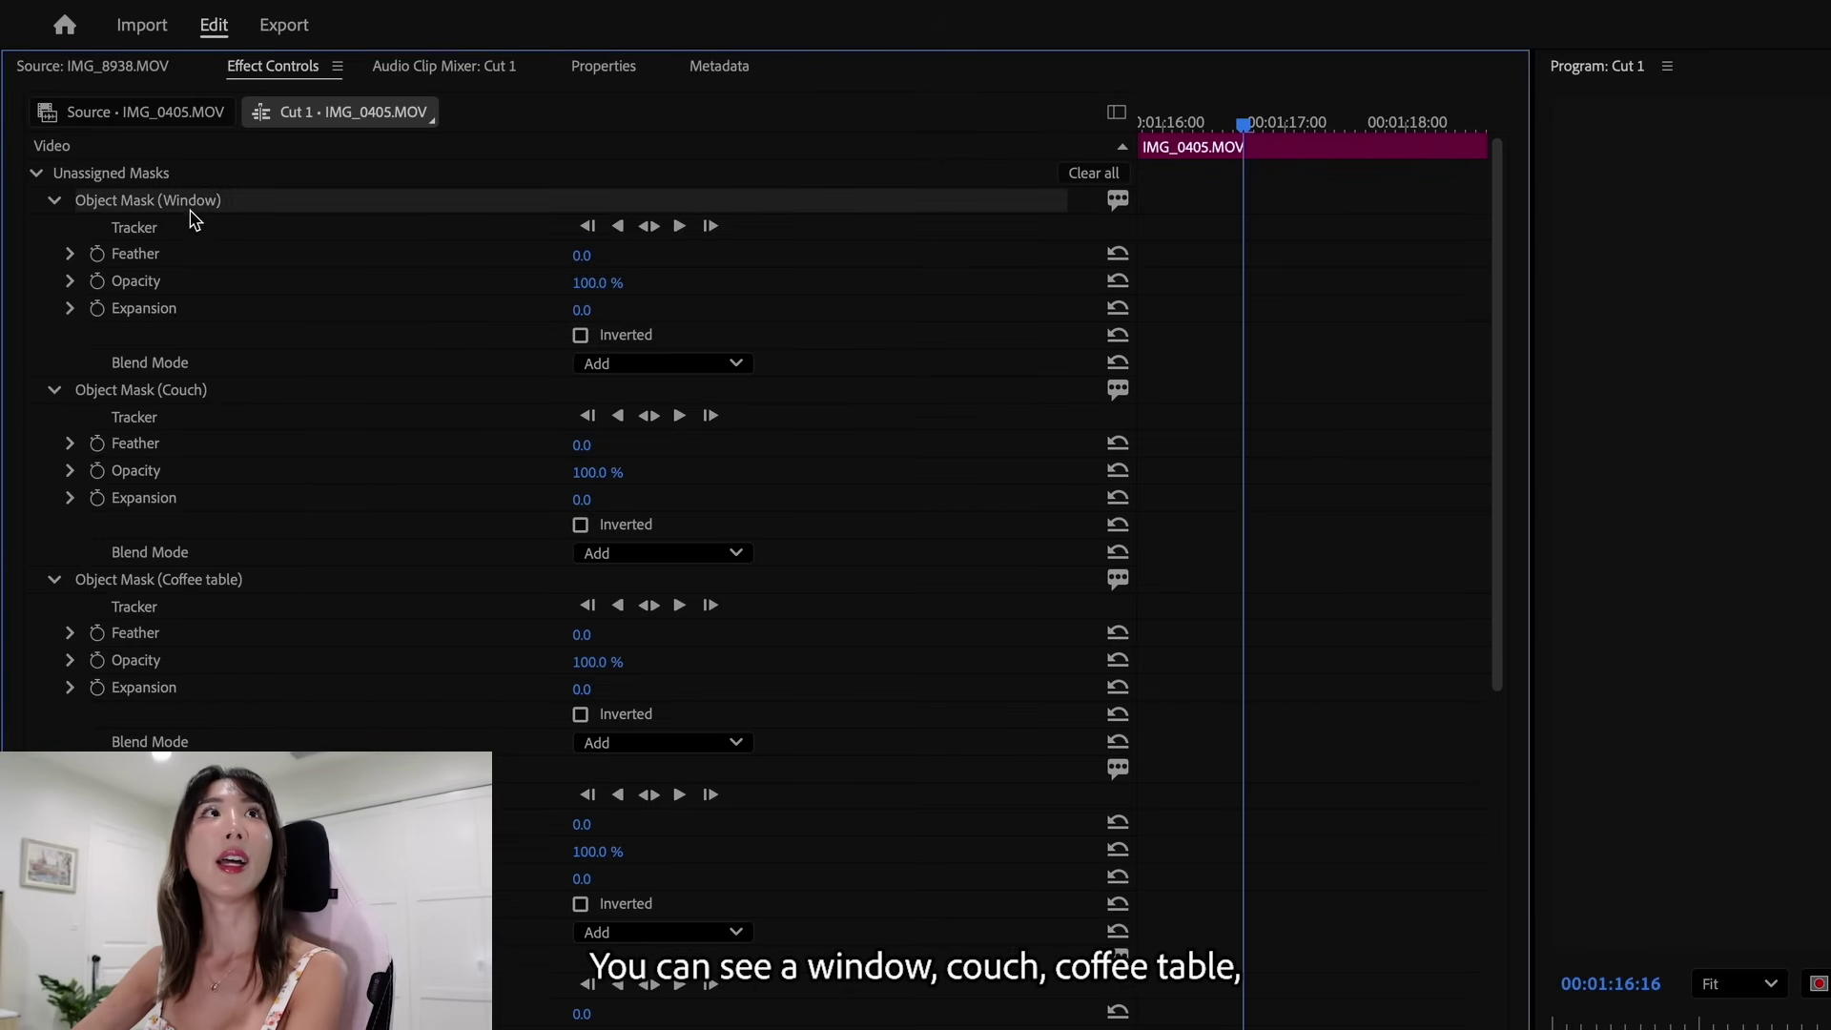
{"action": "left_click", "coordinate": [186, 395]}
{"action": "left_click", "coordinate": [176, 582]}
{"action": "left_click", "coordinate": [302, 346]}
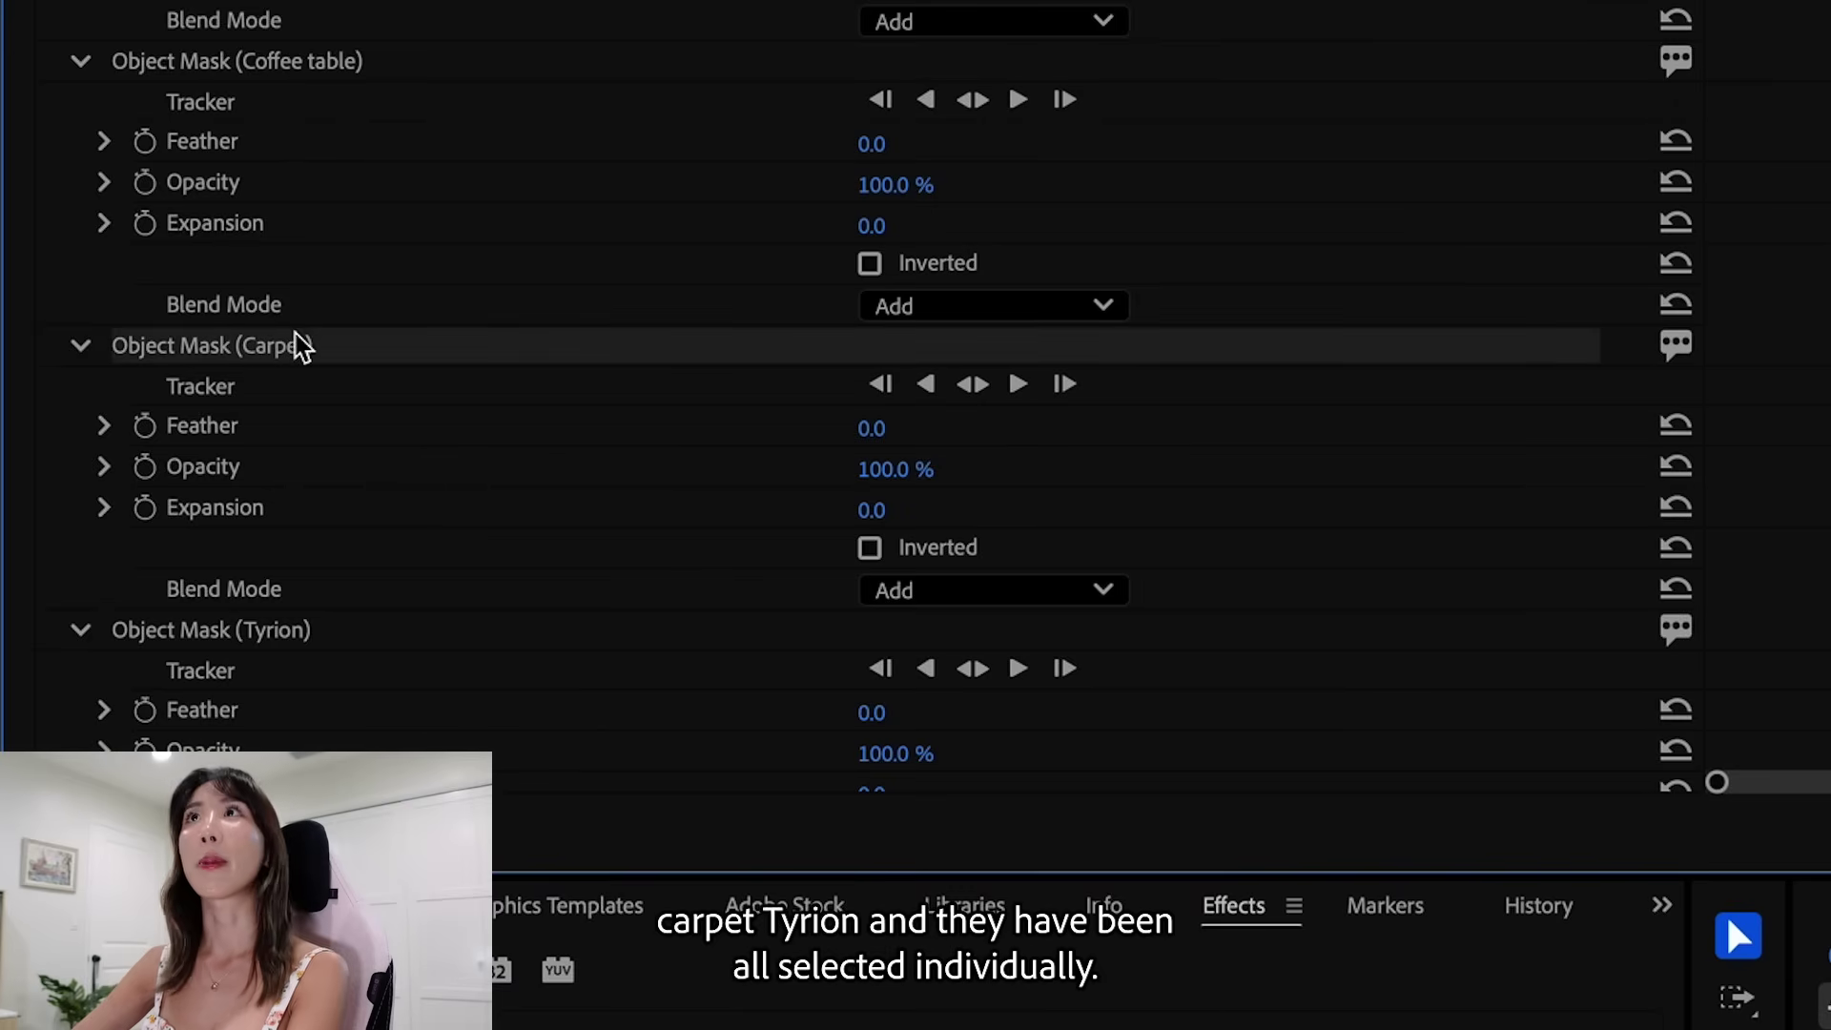
{"action": "left_click", "coordinate": [275, 634]}
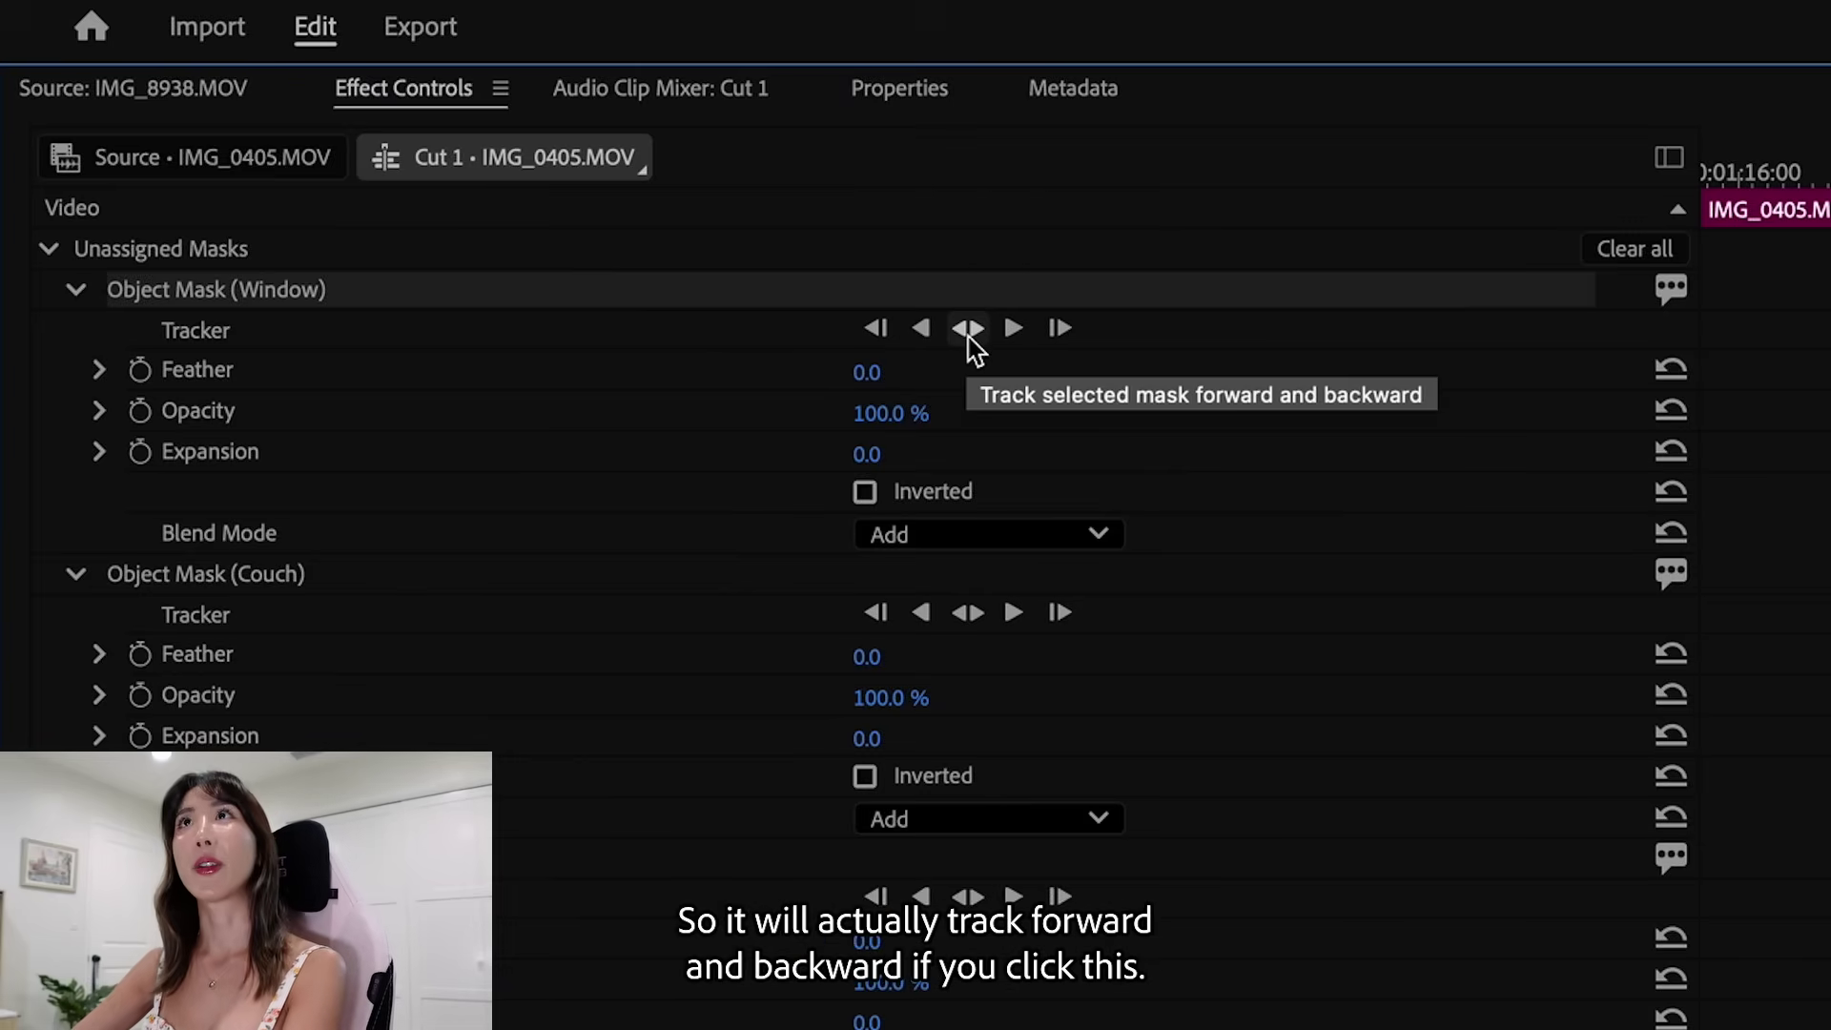
{"action": "left_click", "coordinate": [969, 329]}
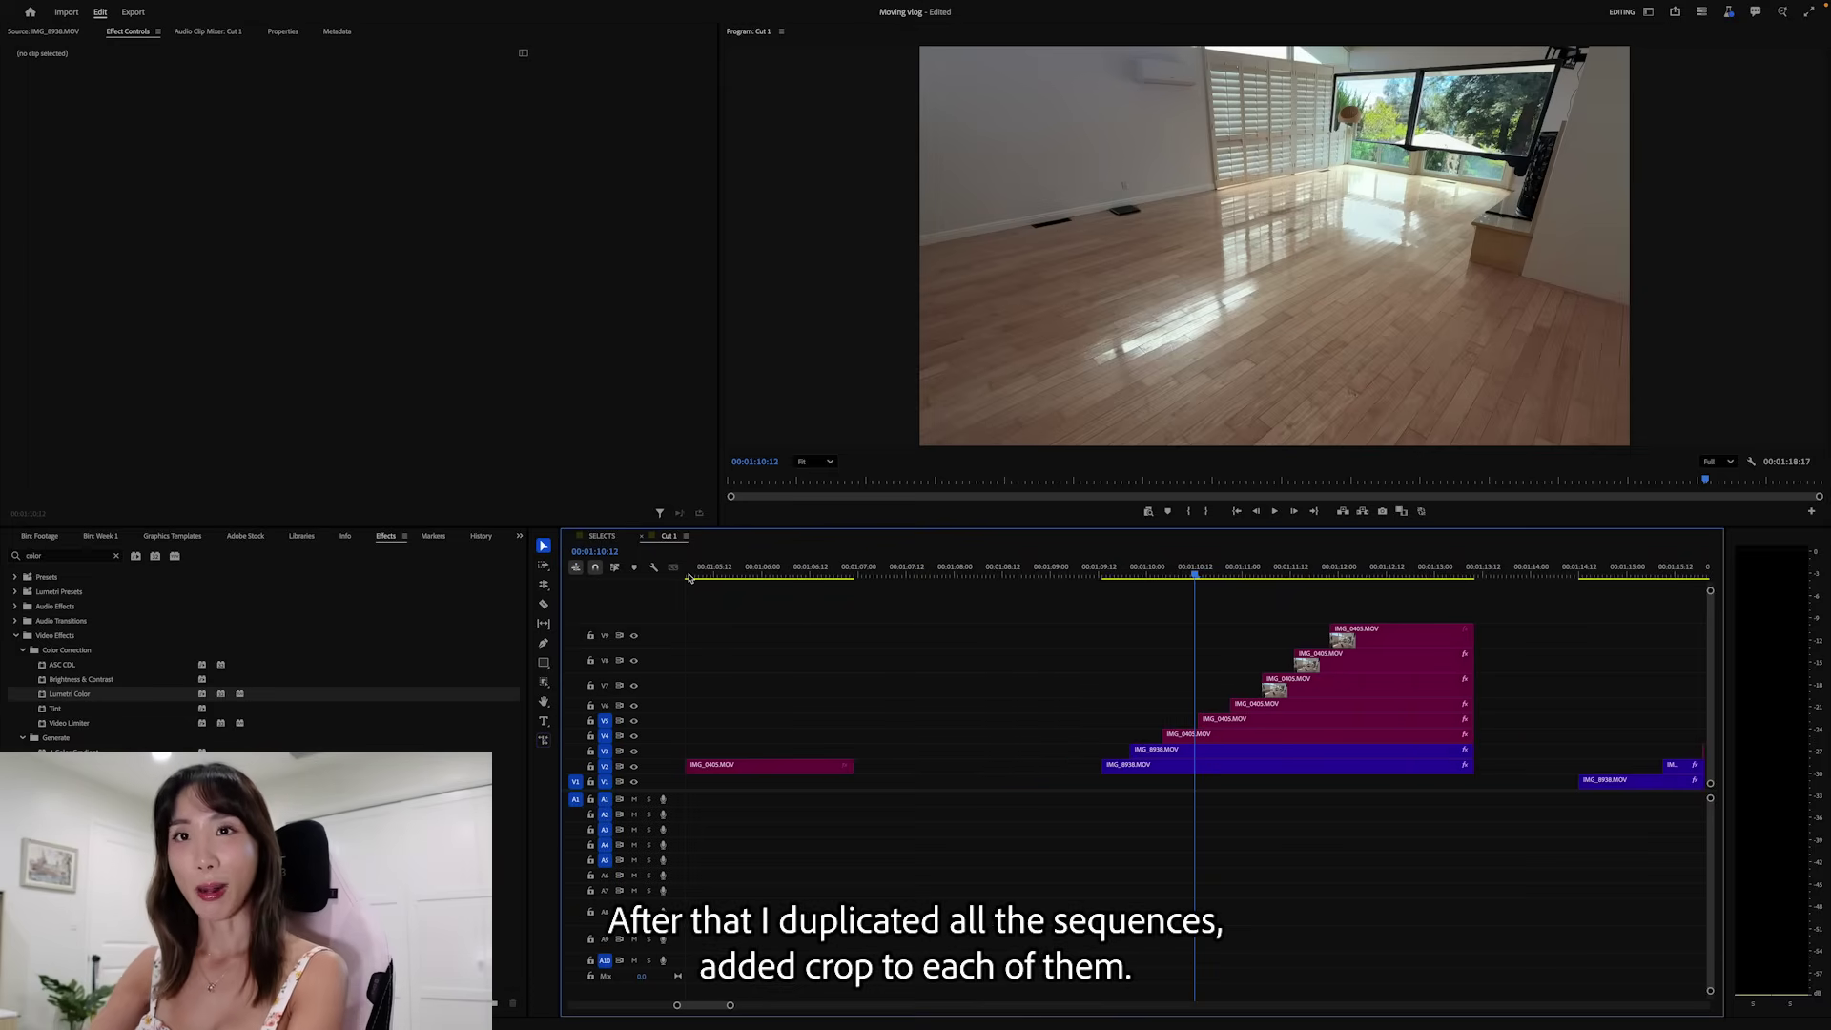
- Jump to an earlier point in the staggered room reveal to preview it
{"action": "left_click", "coordinate": [1106, 571]}
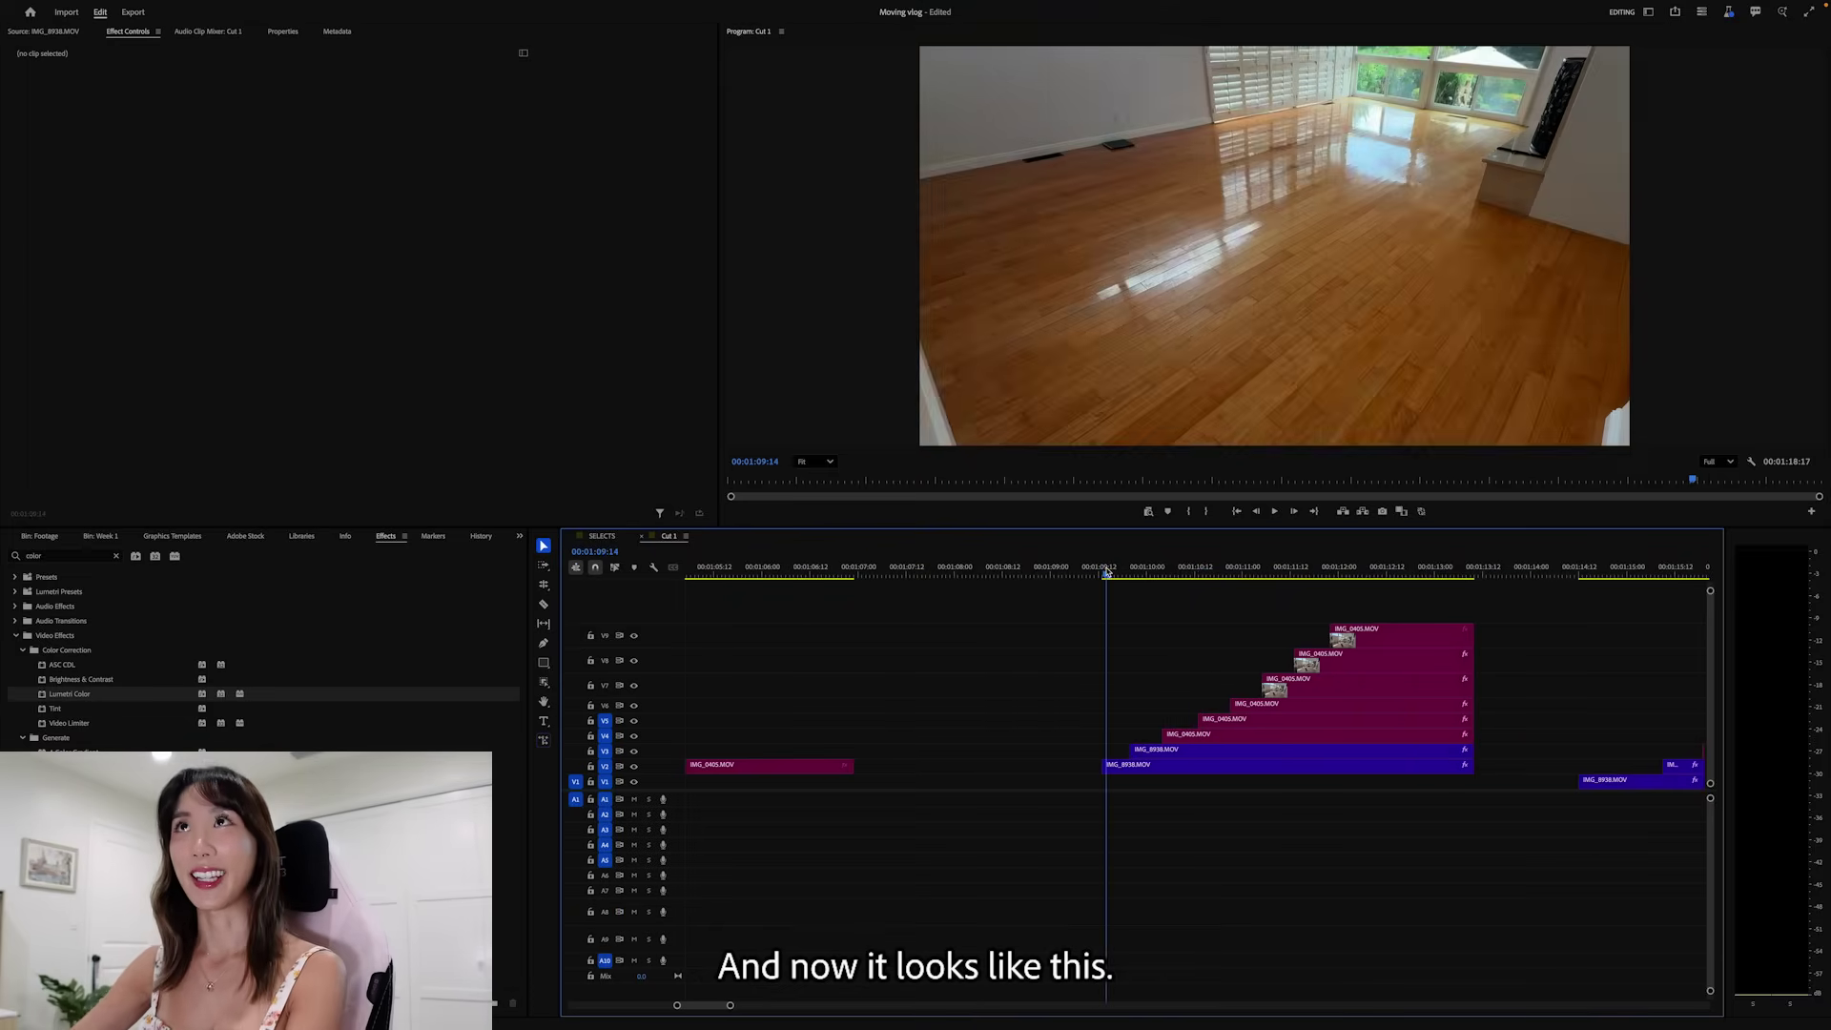